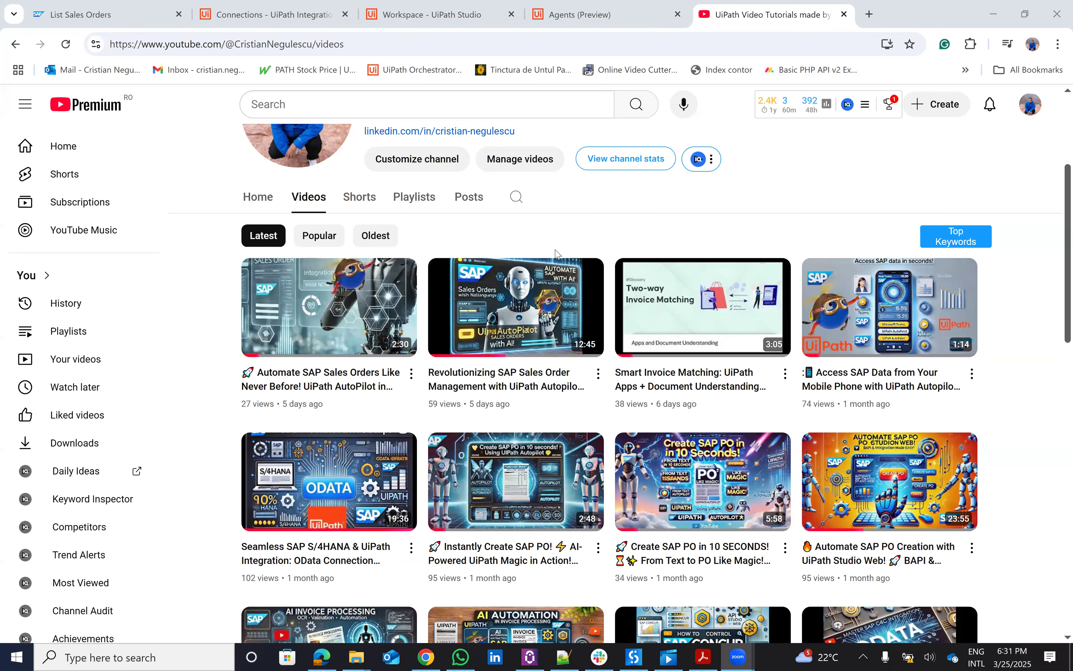
- Switch to the UiPath agent, set Interval_Of_Items to "Between 5 and 10 Objects", and start the test run
{"action": "left_click", "coordinate": [599, 11]}
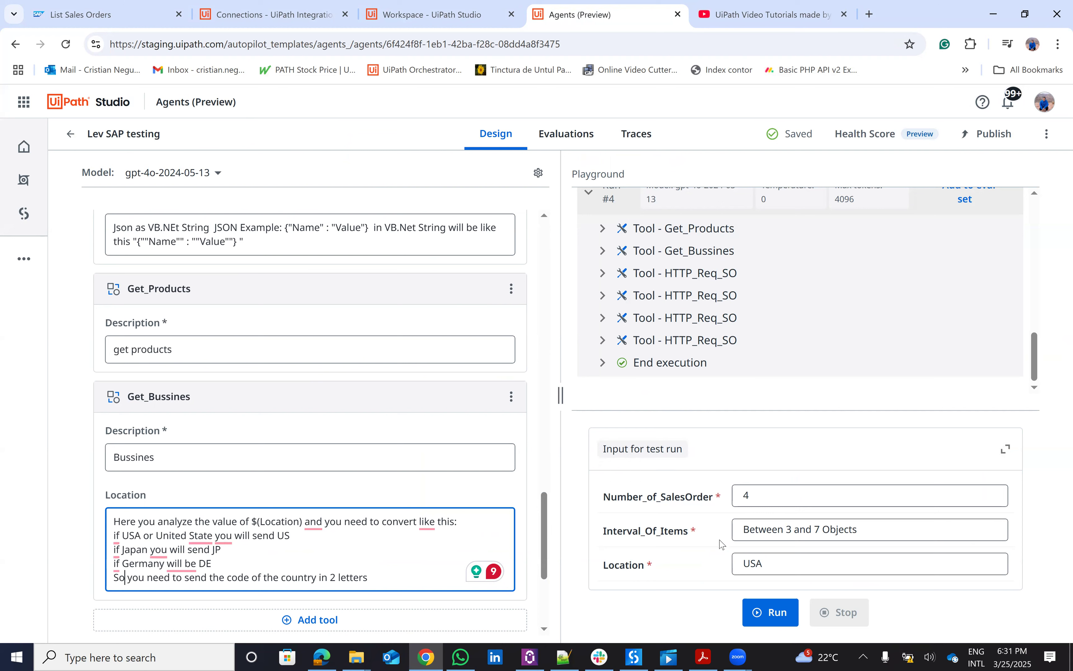
{"action": "left_click", "coordinate": [792, 529]}
{"action": "key", "text": "BackSpace"}
{"action": "type", "text": "5"}
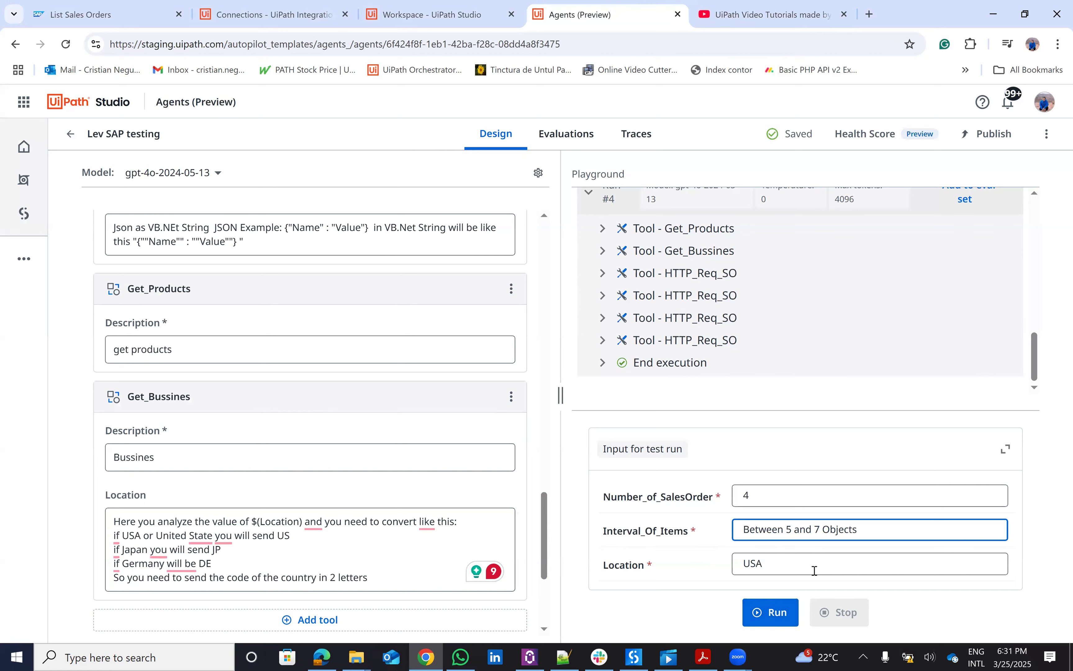
{"action": "left_click", "coordinate": [822, 529]}
{"action": "key", "text": "BackSpace"}
{"action": "key", "text": "BackSpace"}
{"action": "type", "text": "10"}
{"action": "left_click", "coordinate": [769, 618]}
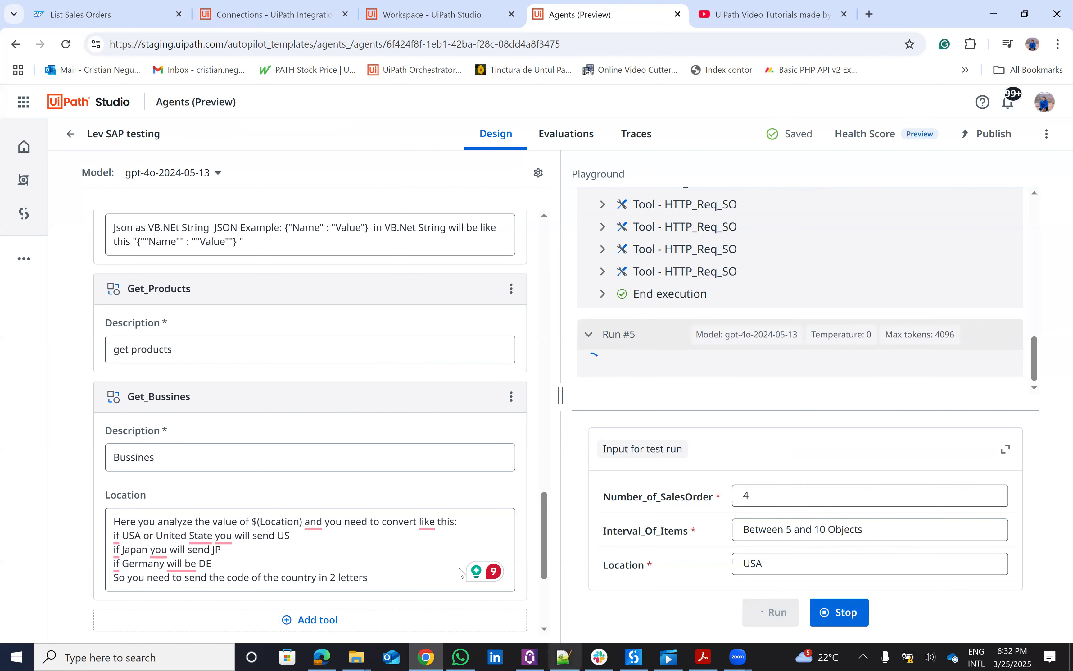
- Switch to SAP's List Sales Orders and review the existing sales orders
{"action": "left_click", "coordinate": [109, 6]}
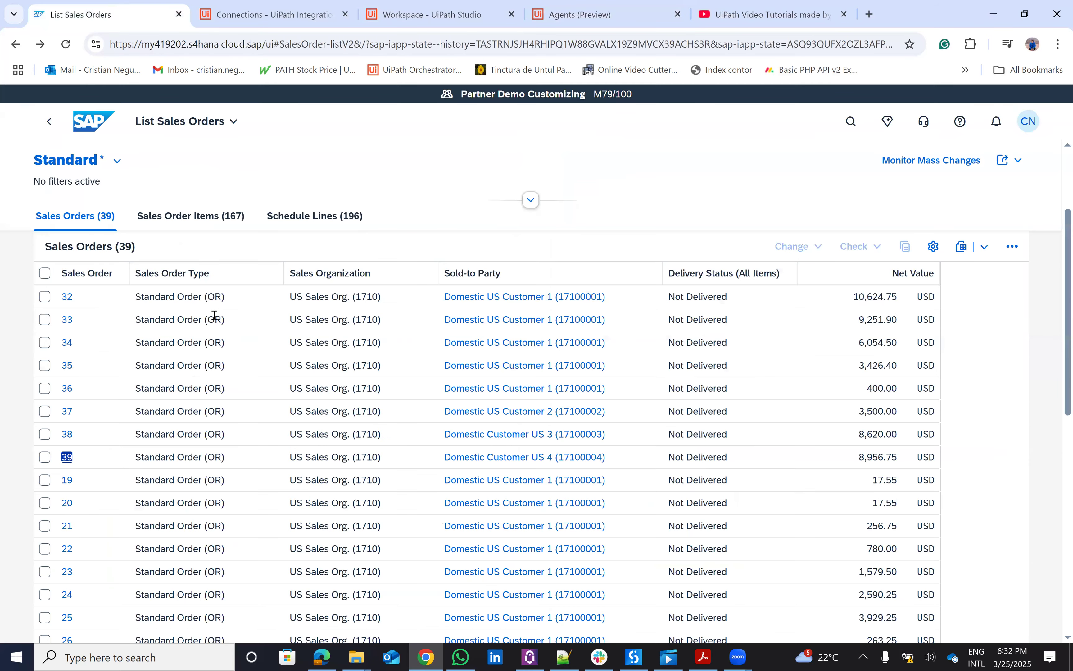
{"action": "scroll", "coordinate": [106, 440], "scroll_direction": "down", "scroll_amount": 5}
{"action": "scroll", "coordinate": [103, 452], "scroll_direction": "down", "scroll_amount": 3}
{"action": "scroll", "coordinate": [109, 439], "scroll_direction": "up", "scroll_amount": 6}
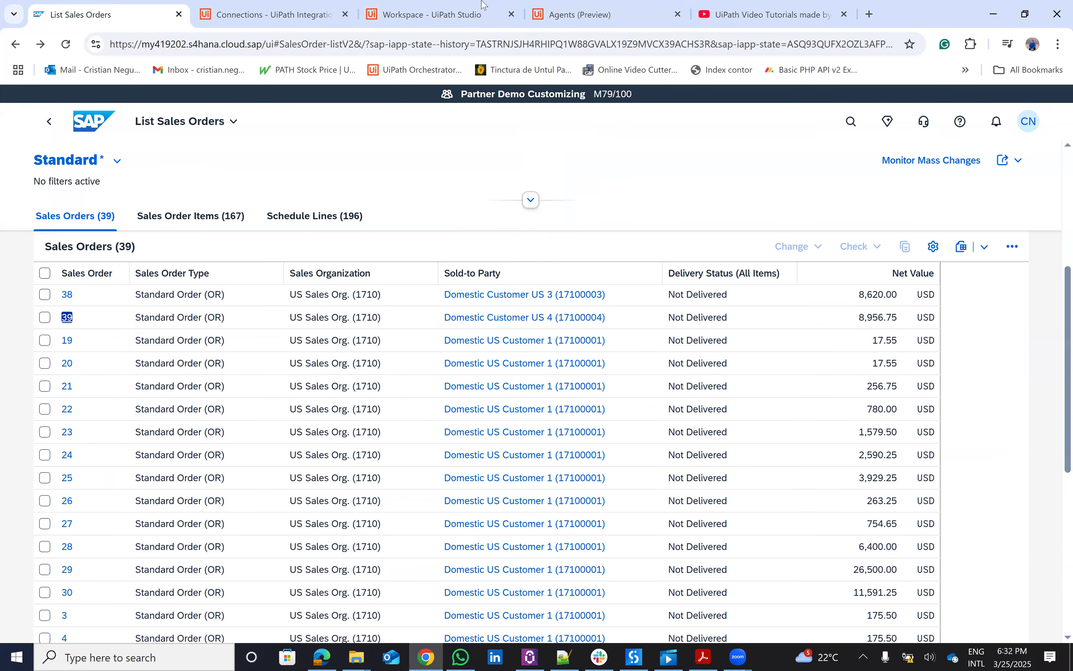
- Return to the UiPath agent, check the test run's progress, and review the agent's configured tools
{"action": "left_click", "coordinate": [592, 4]}
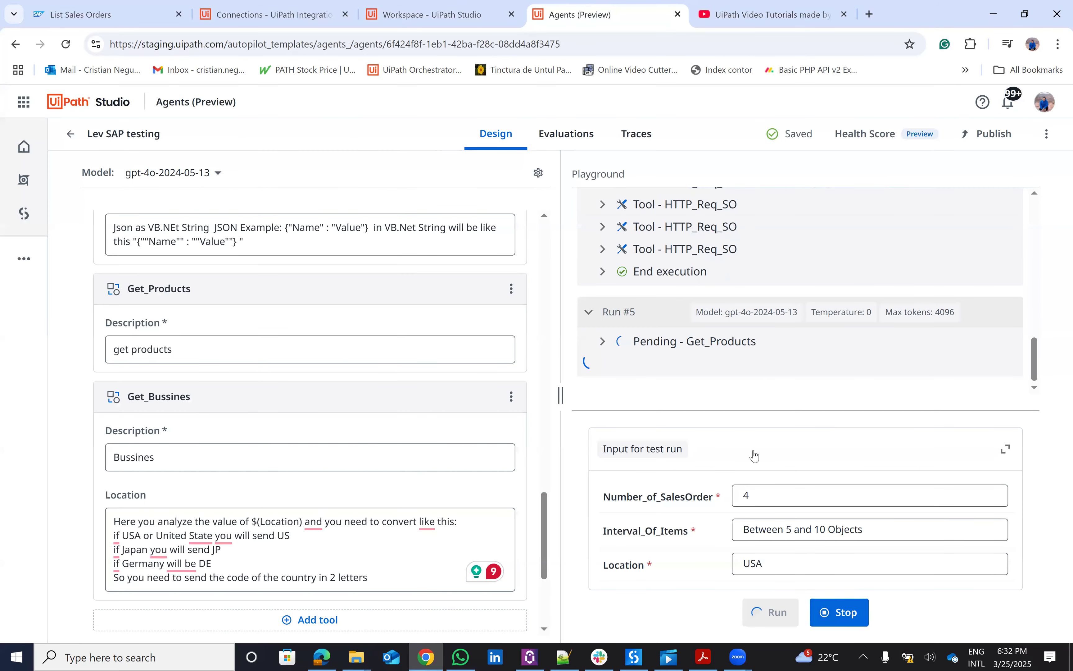
{"action": "left_click", "coordinate": [48, 8]}
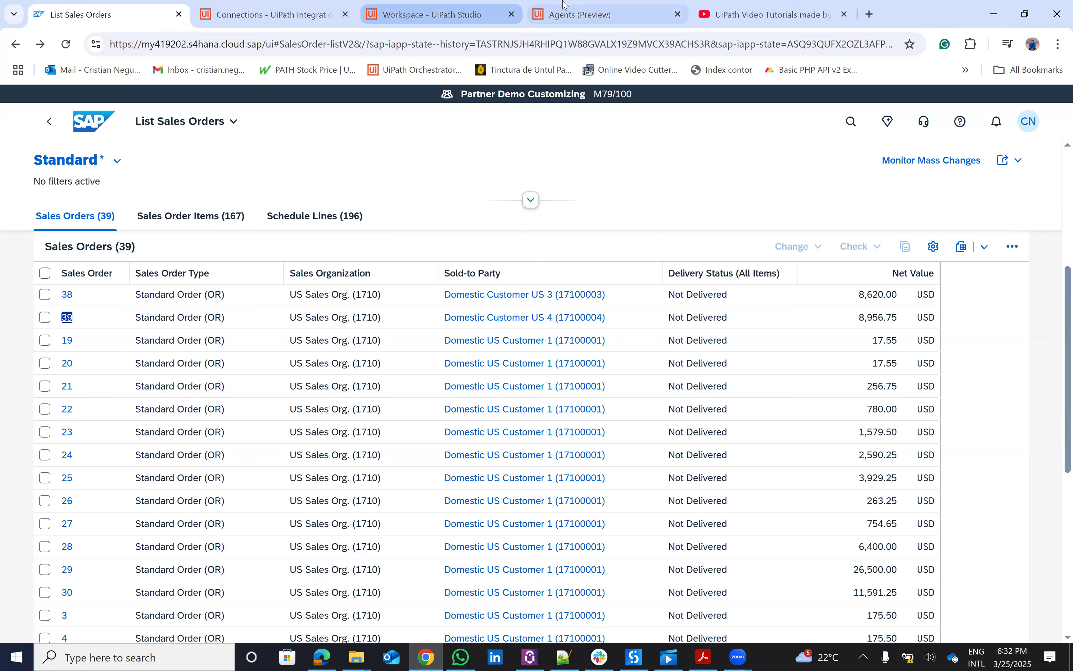
{"action": "left_click", "coordinate": [567, 12]}
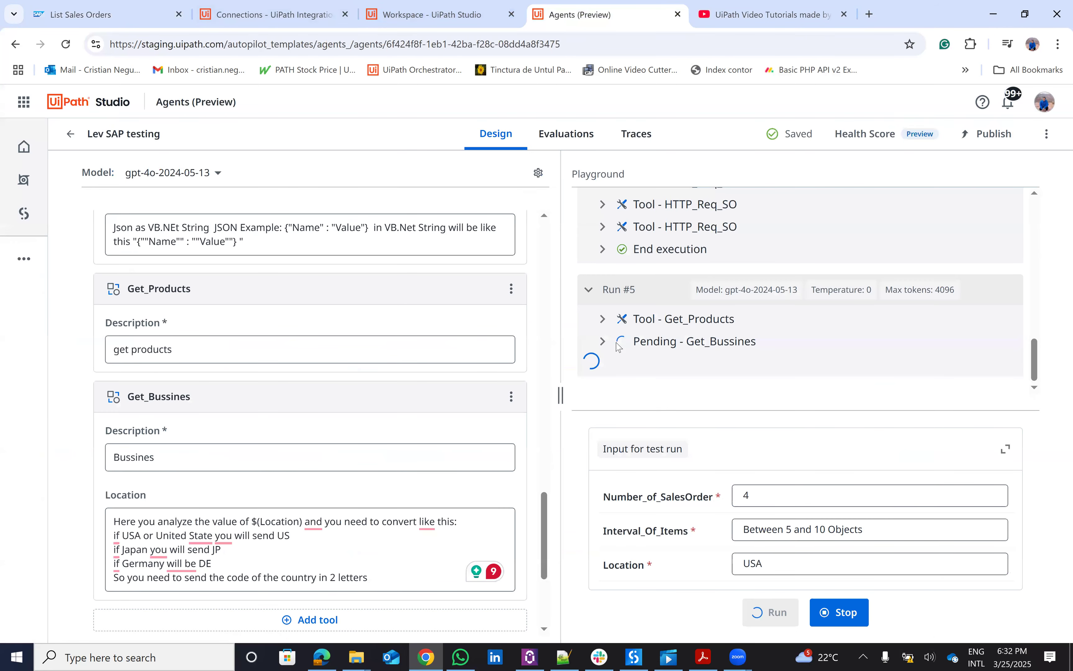
{"action": "scroll", "coordinate": [183, 307], "scroll_direction": "up", "scroll_amount": 2}
{"action": "scroll", "coordinate": [183, 301], "scroll_direction": "up", "scroll_amount": 4}
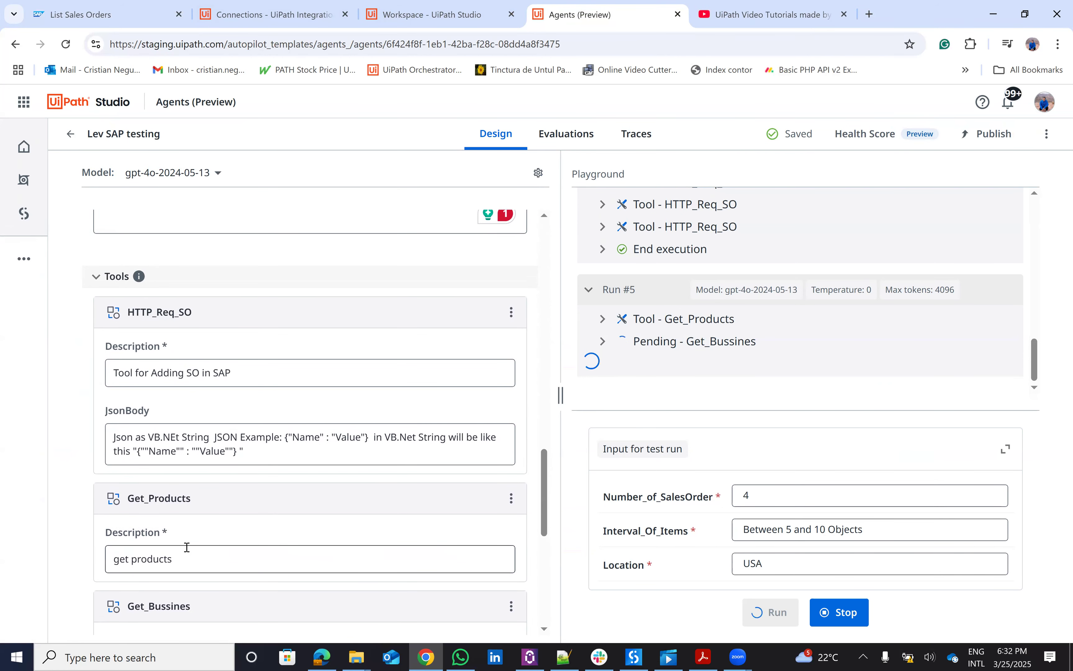
{"action": "scroll", "coordinate": [187, 549], "scroll_direction": "down", "scroll_amount": 4}
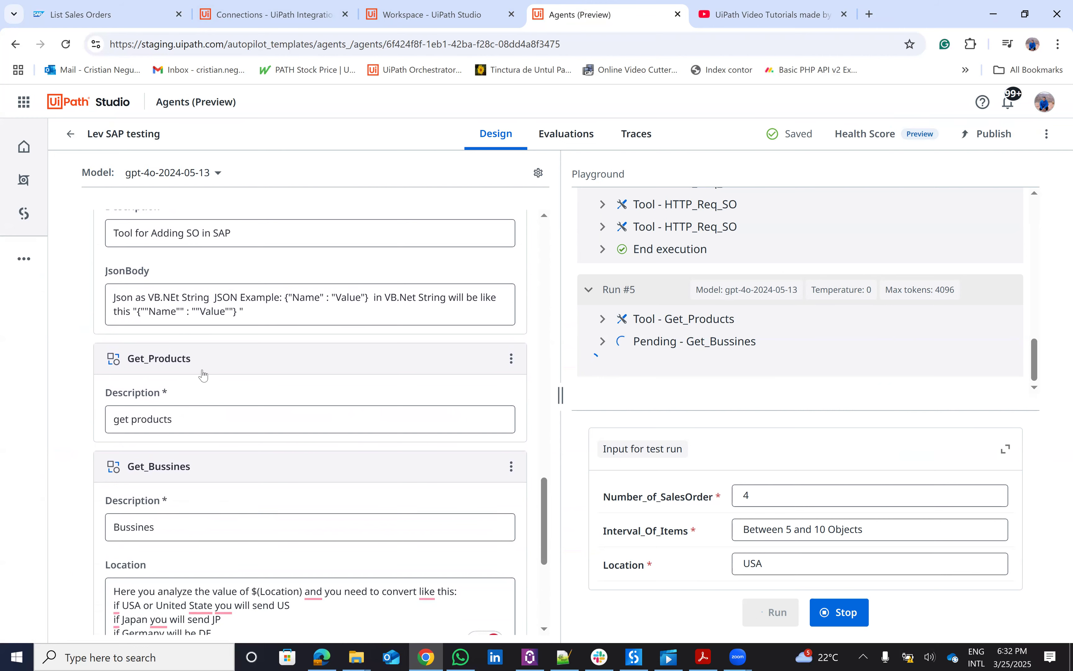
- In the SAP sales order list, open the order for Domestic Customer US 3, review its items, and return to the list
{"action": "left_click", "coordinate": [89, 15]}
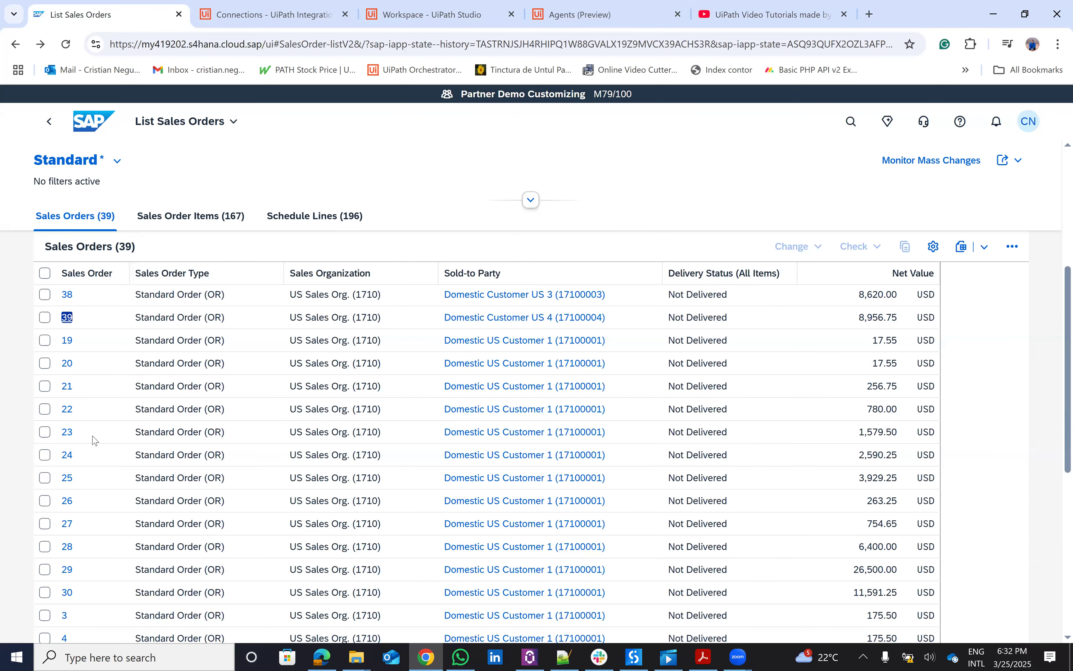
{"action": "left_click", "coordinate": [68, 321]}
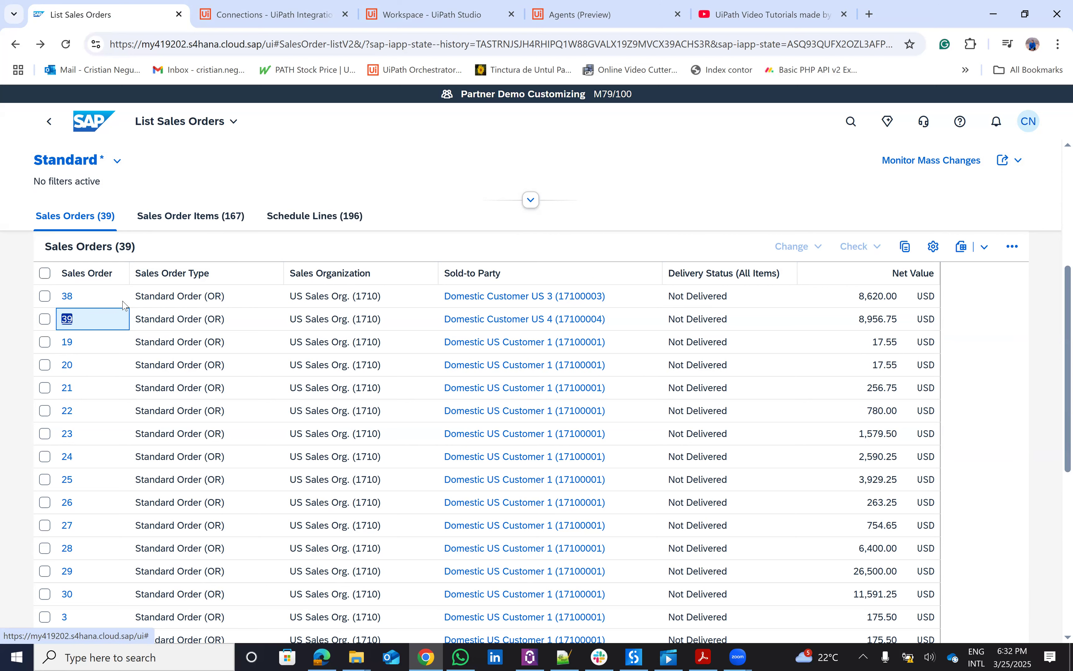
{"action": "left_click", "coordinate": [67, 297]}
{"action": "left_click", "coordinate": [97, 245]}
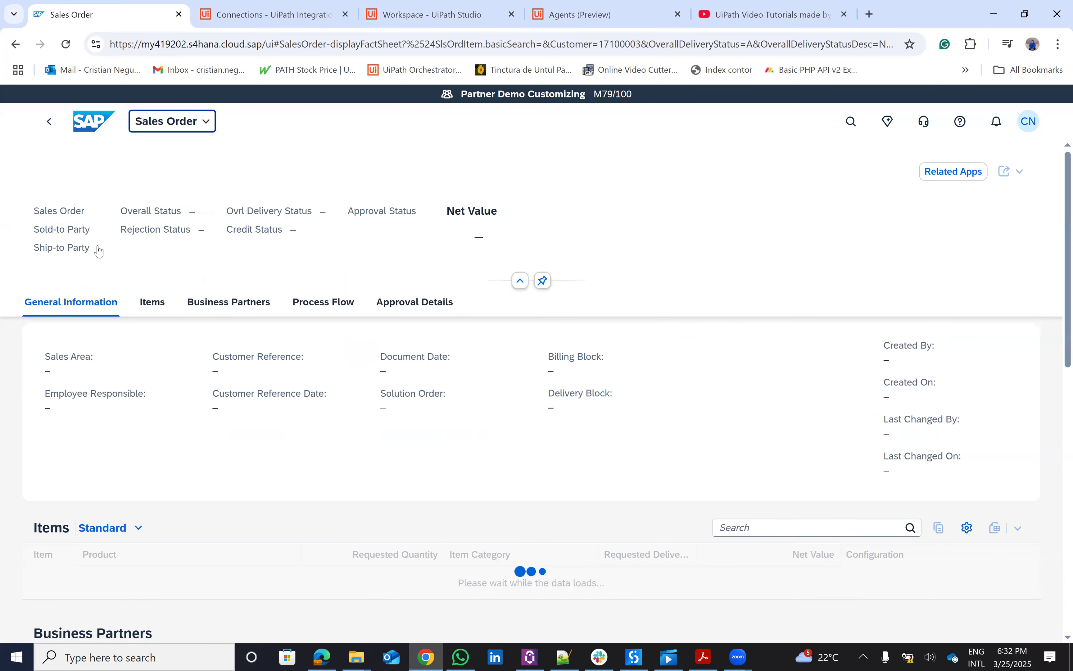
{"action": "scroll", "coordinate": [231, 450], "scroll_direction": "down", "scroll_amount": 5}
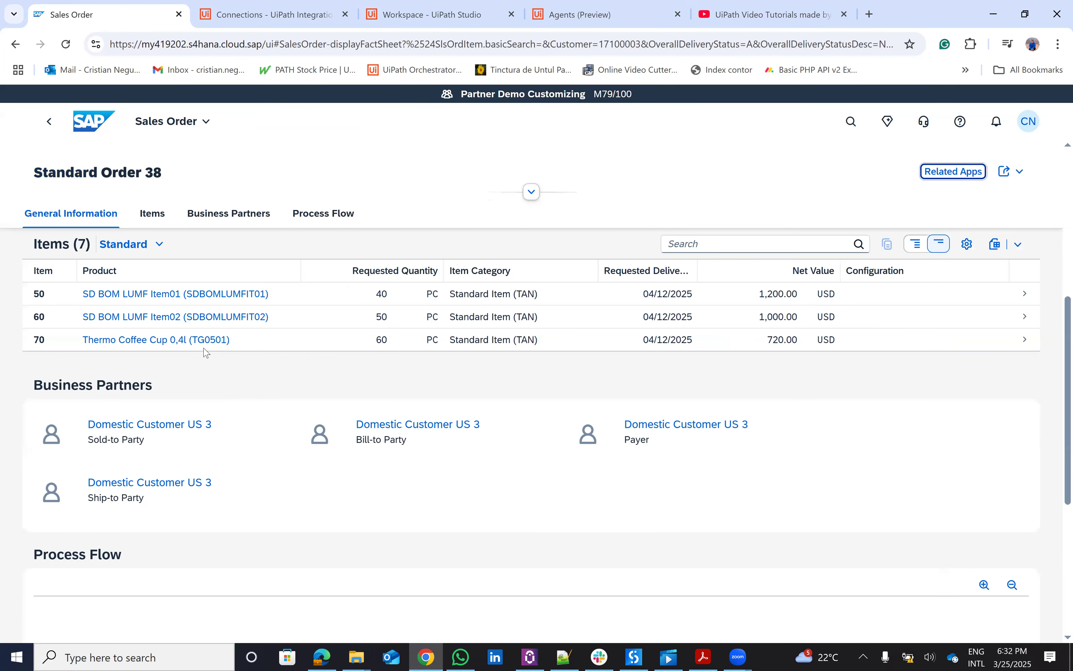
{"action": "scroll", "coordinate": [163, 379], "scroll_direction": "up", "scroll_amount": 3}
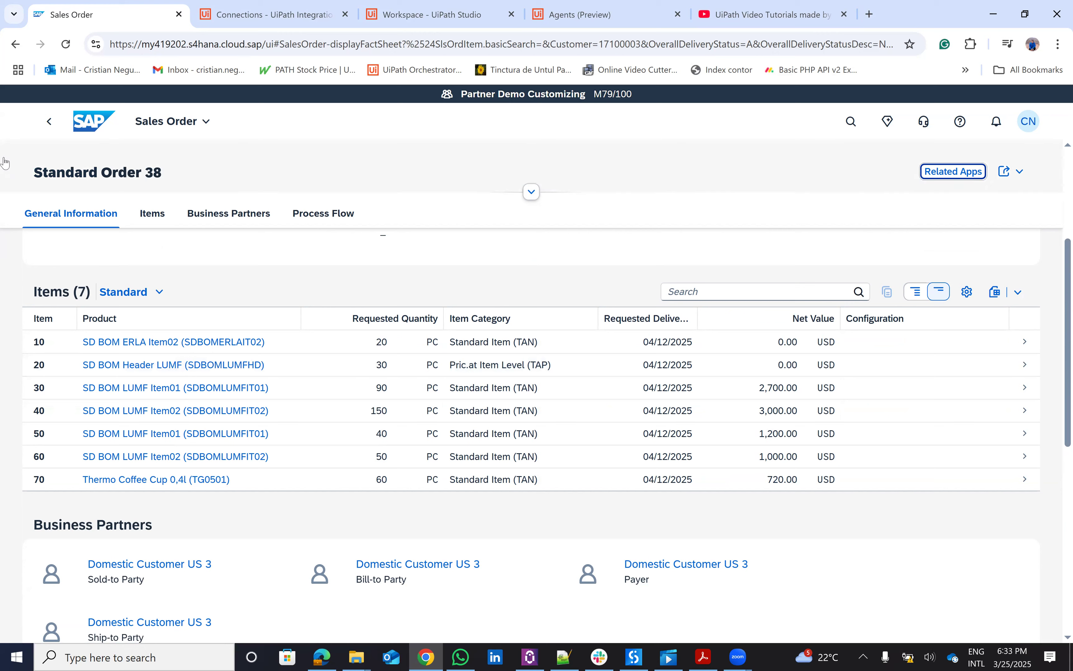
{"action": "left_click", "coordinate": [14, 44]}
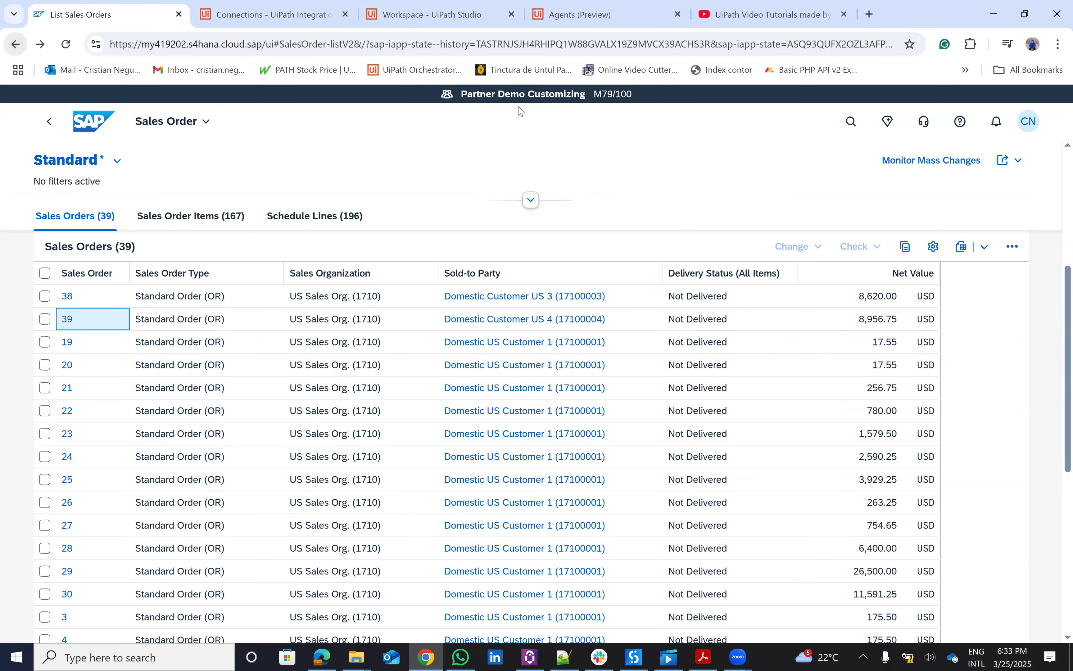
- Check the UiPath agent run's progress and look for newly created orders in the SAP sales order list
{"action": "left_click", "coordinate": [580, 15]}
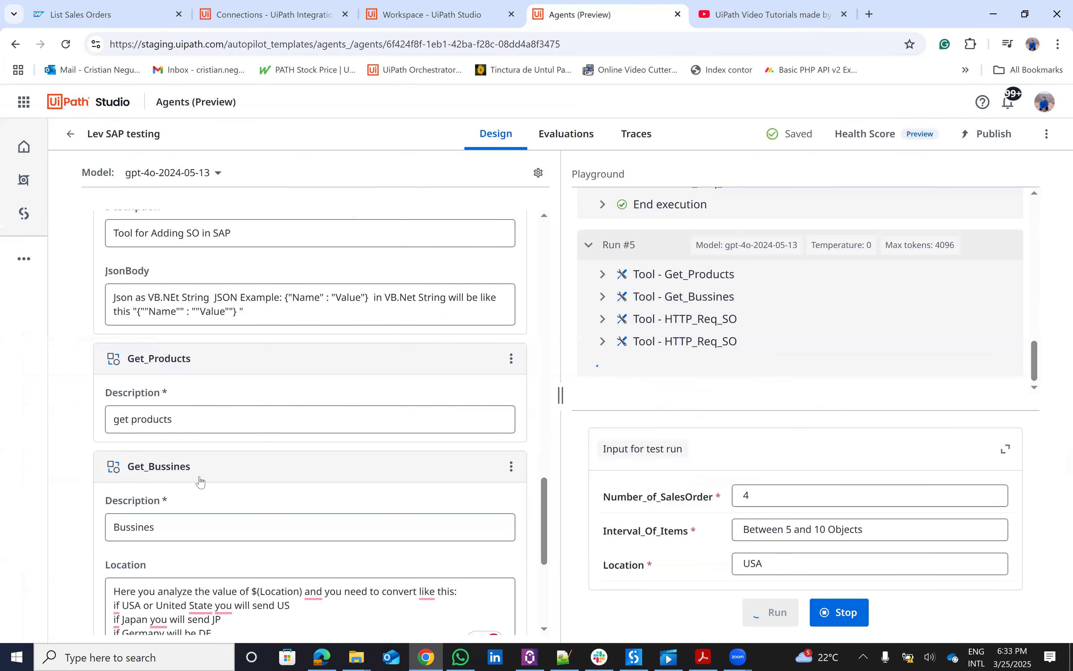
{"action": "scroll", "coordinate": [204, 484], "scroll_direction": "down", "scroll_amount": 1}
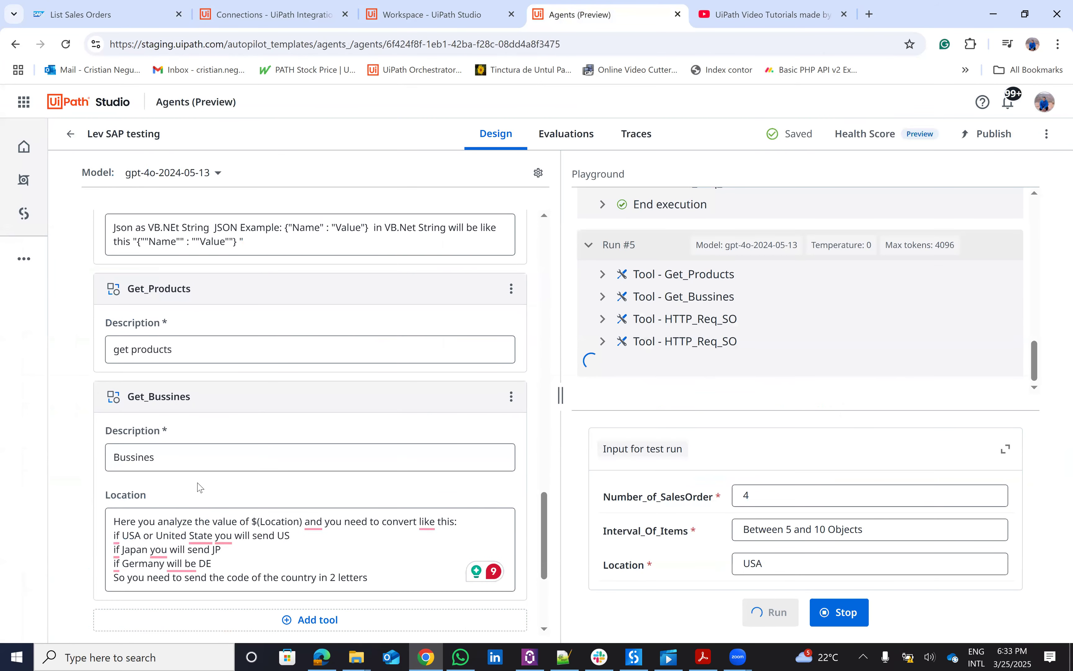
{"action": "left_click", "coordinate": [114, 16]}
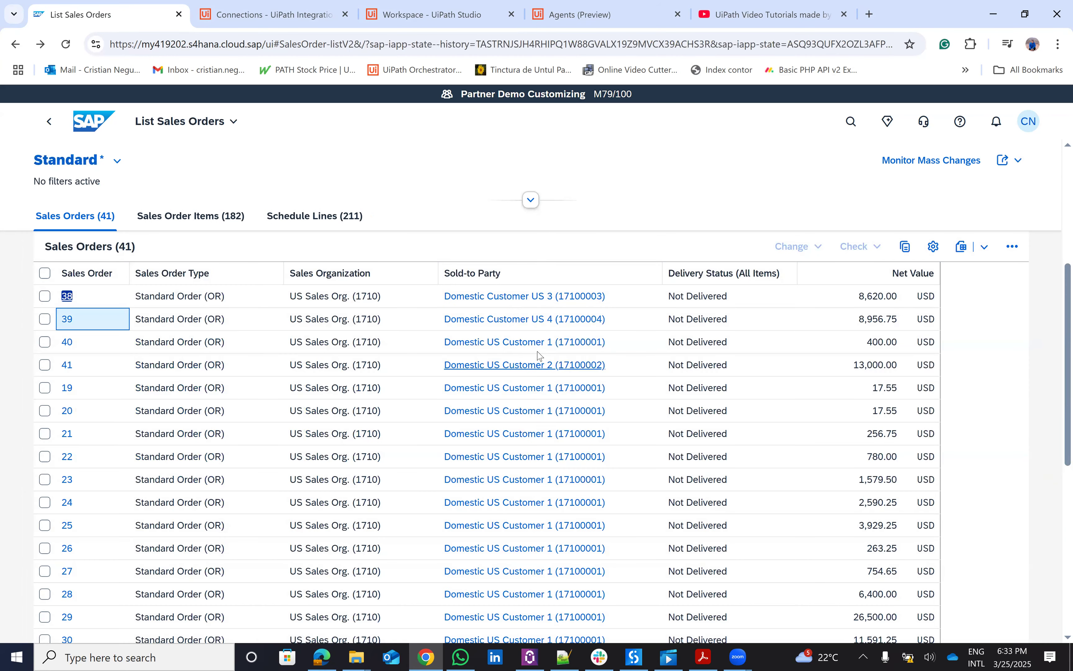
{"action": "scroll", "coordinate": [508, 338], "scroll_direction": "up", "scroll_amount": 5}
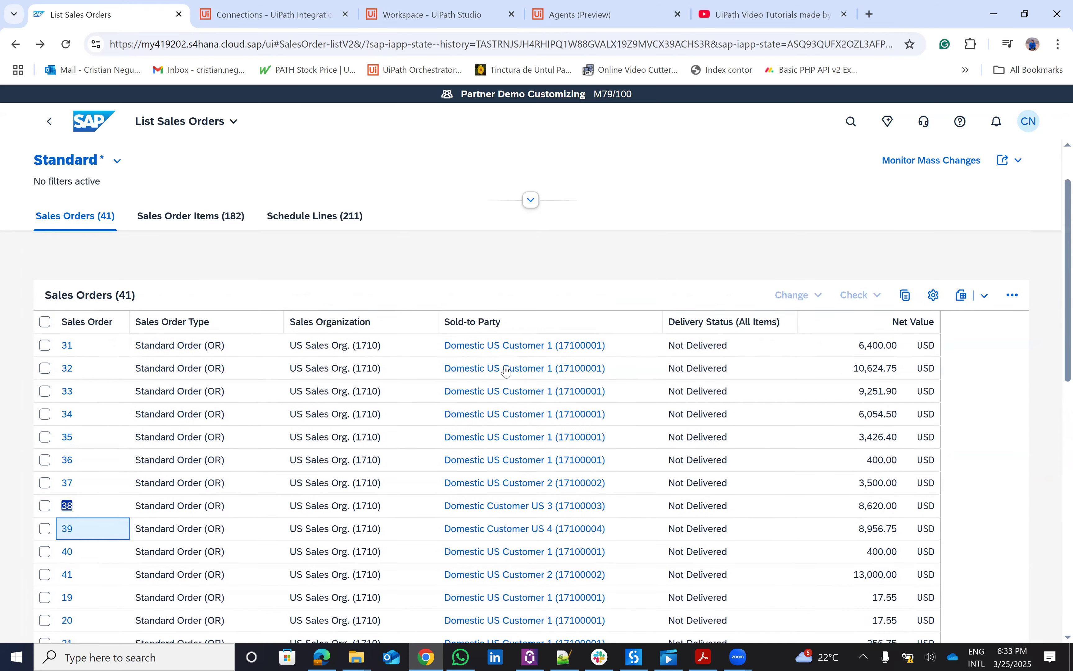
- In the UiPath agent, follow the run and examine the HTTP_Req_SO, Get_Products and Get_Bussines tool descriptions and inputs
{"action": "left_click", "coordinate": [601, 15]}
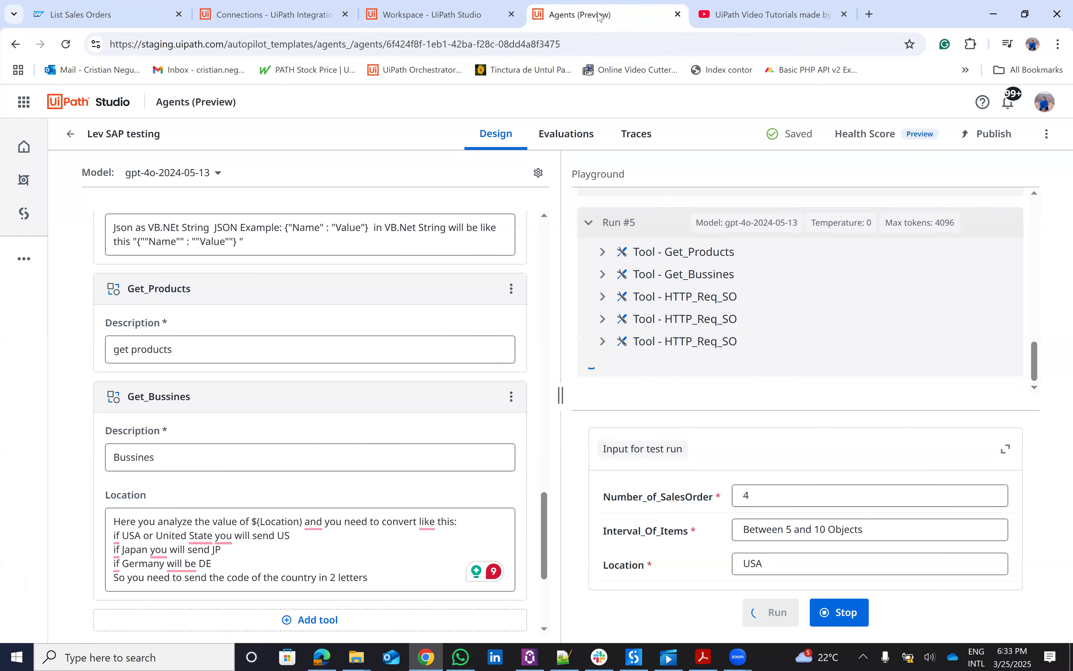
{"action": "scroll", "coordinate": [225, 465], "scroll_direction": "up", "scroll_amount": 5}
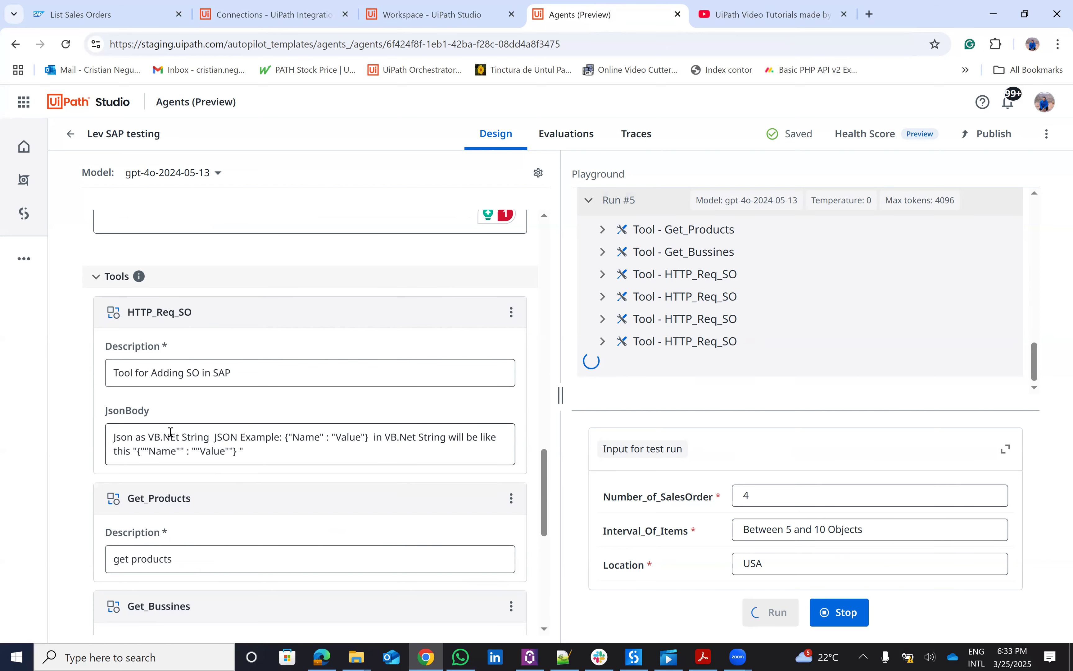
{"action": "scroll", "coordinate": [211, 439], "scroll_direction": "down", "scroll_amount": 5}
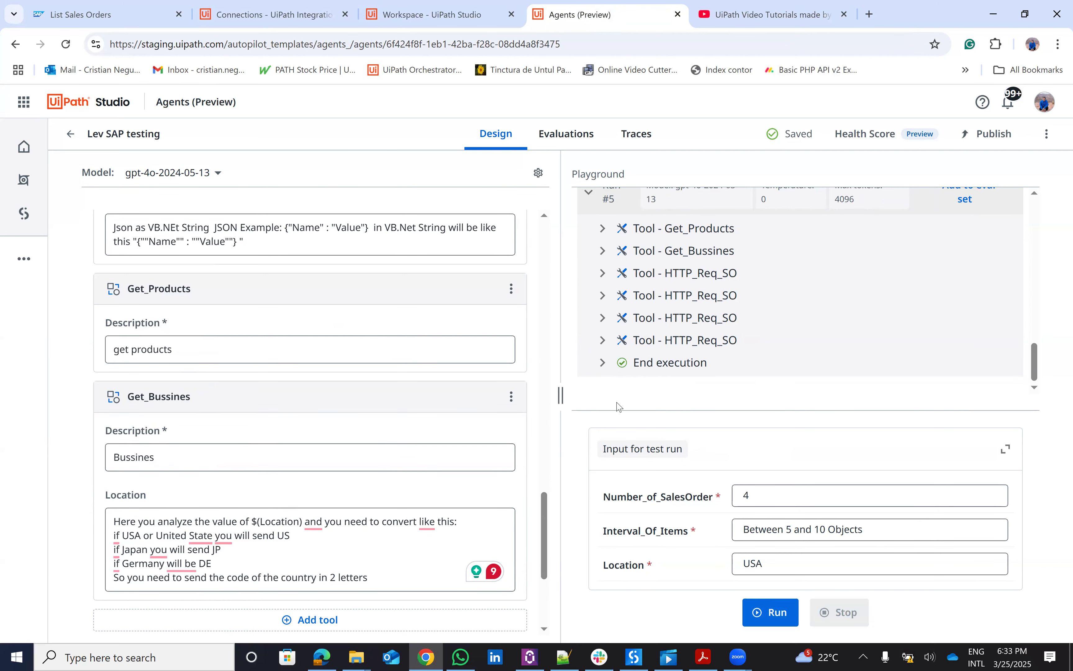
{"action": "scroll", "coordinate": [279, 555], "scroll_direction": "down", "scroll_amount": 2}
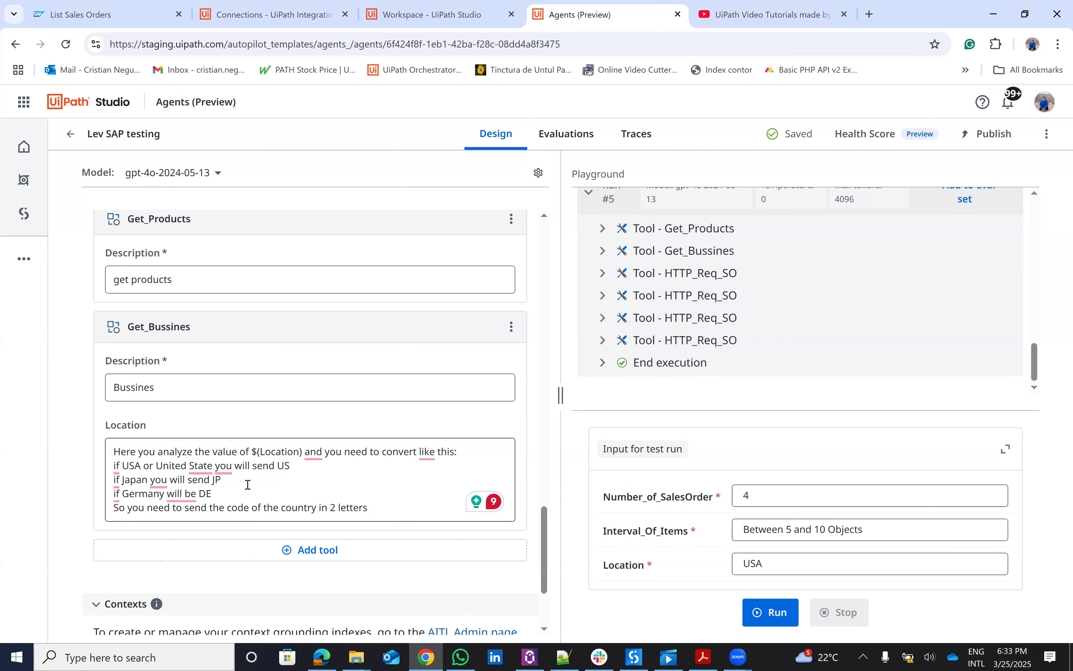
{"action": "scroll", "coordinate": [247, 484], "scroll_direction": "up", "scroll_amount": 6}
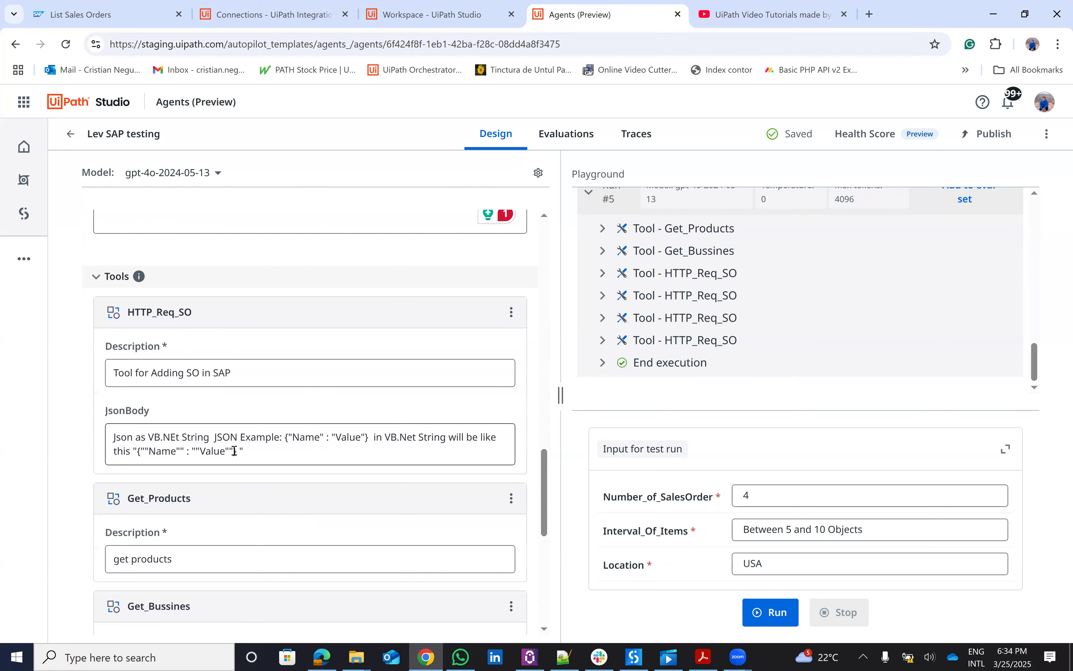
- Reload the SAP sales order list and examine the orders created by the agent run
{"action": "left_click", "coordinate": [114, 5]}
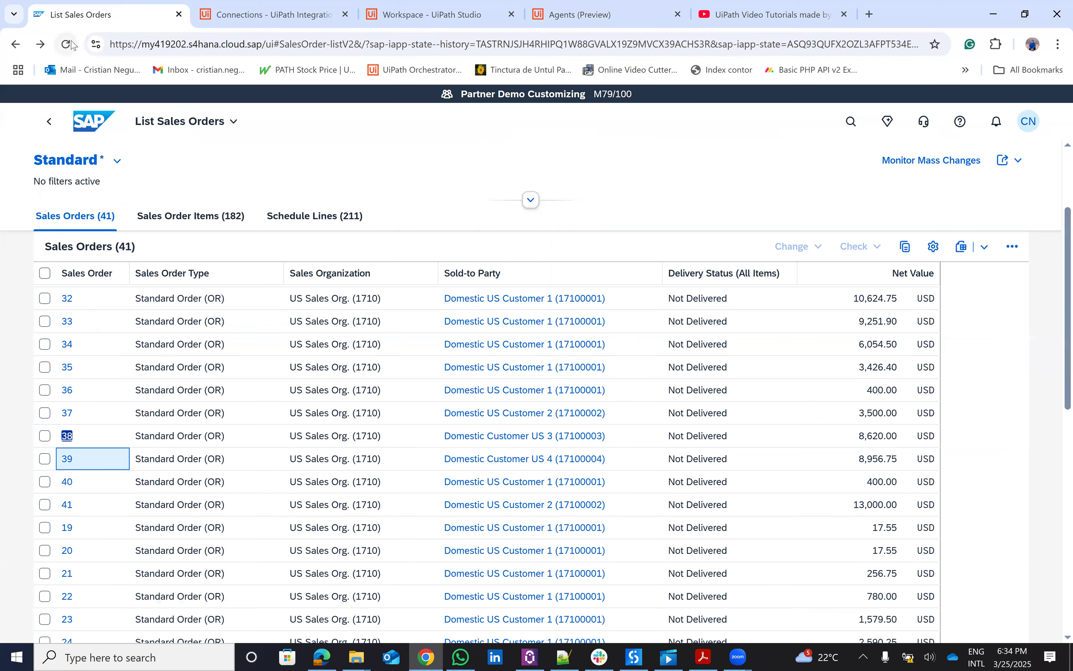
{"action": "left_click", "coordinate": [66, 44]}
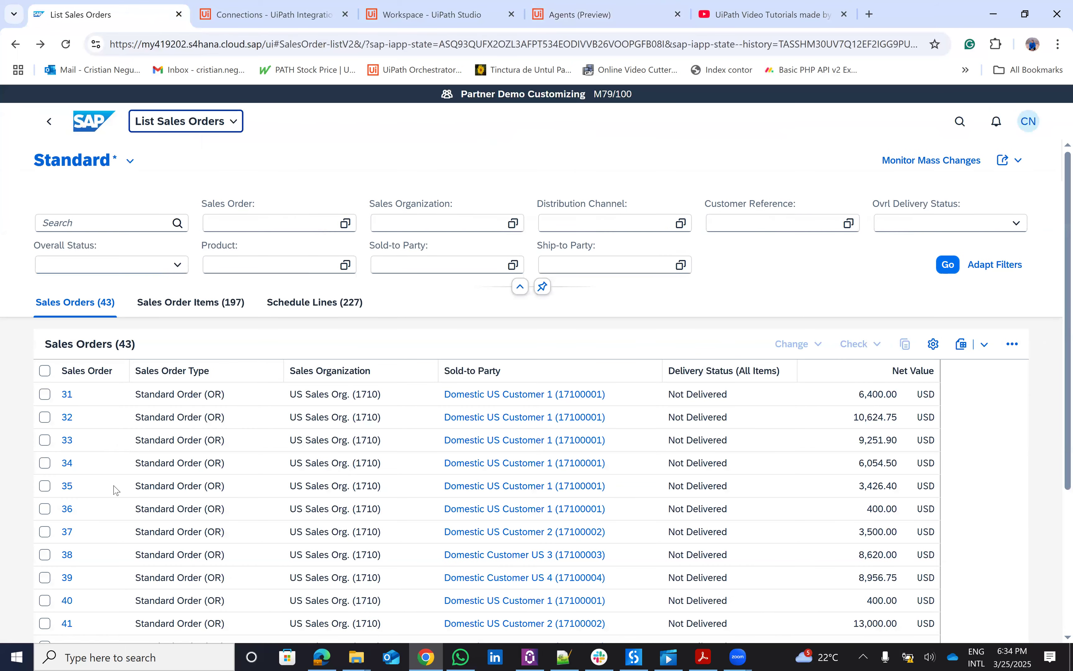
{"action": "scroll", "coordinate": [124, 449], "scroll_direction": "down", "scroll_amount": 3}
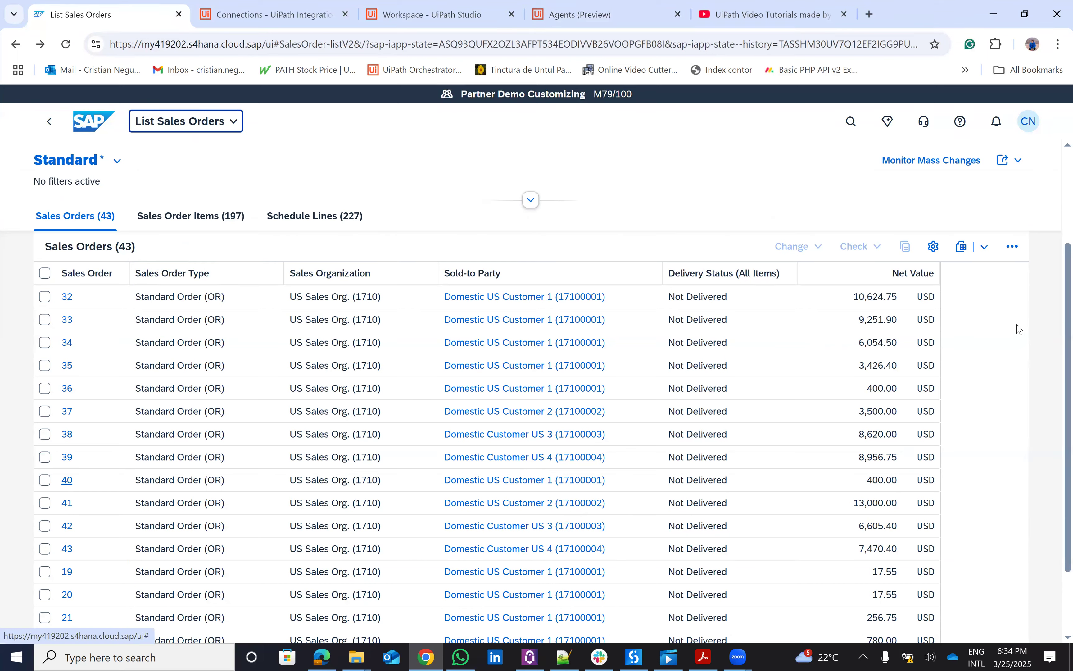
- Open the first sales order created by the run, review its items, business partners and process flow, and return to the list
{"action": "left_click", "coordinate": [73, 484]}
{"action": "left_click", "coordinate": [97, 432]}
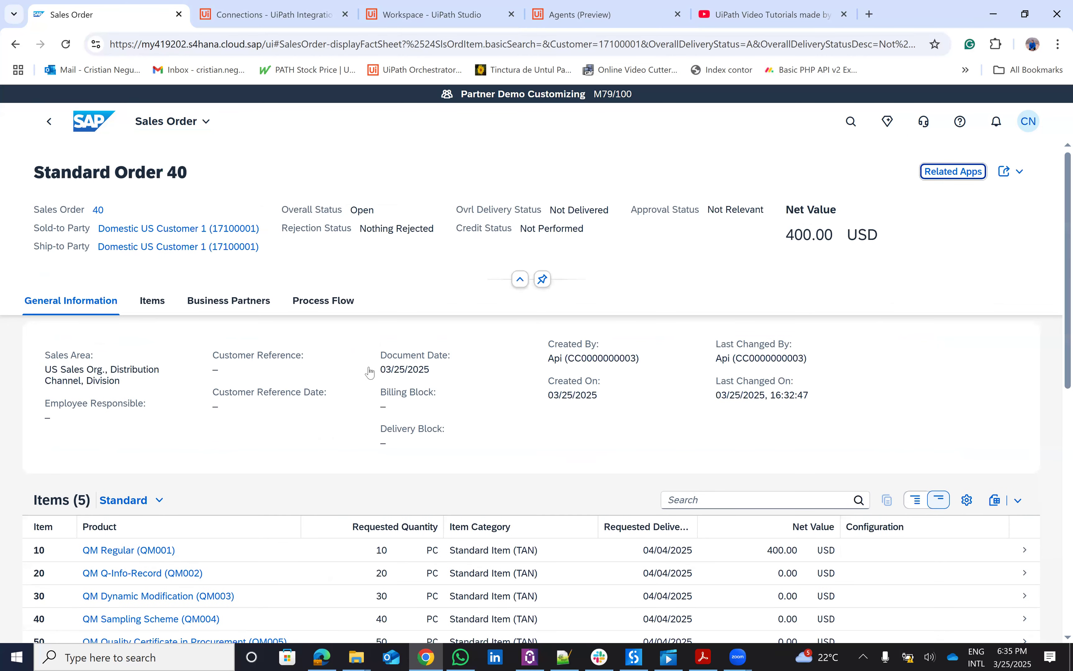
{"action": "scroll", "coordinate": [13, 466], "scroll_direction": "down", "scroll_amount": 5}
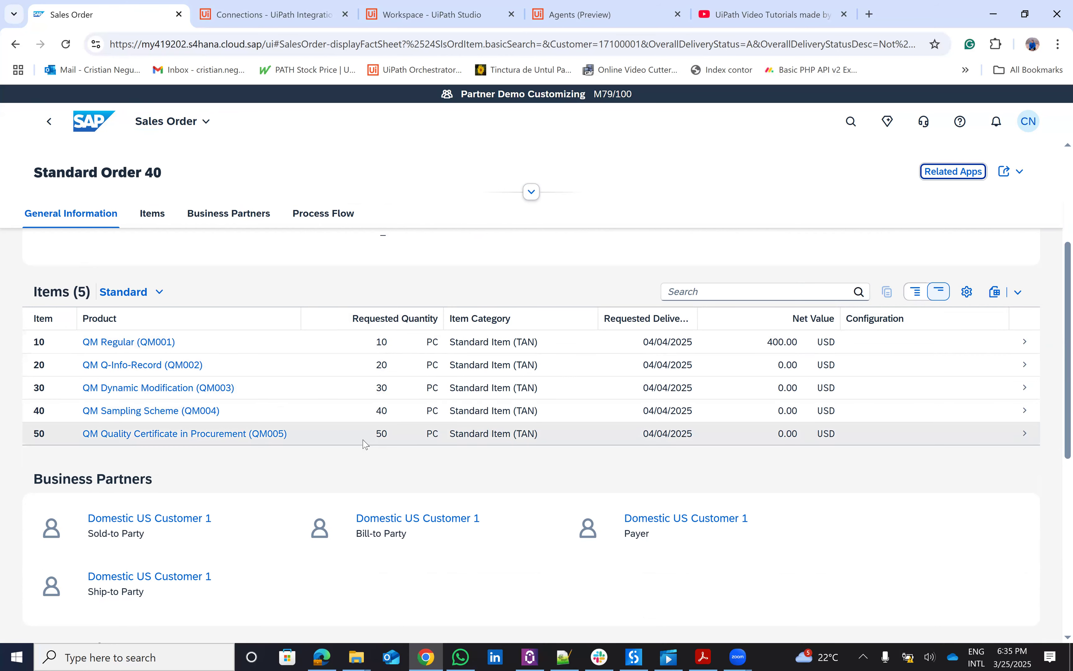
{"action": "scroll", "coordinate": [363, 448], "scroll_direction": "down", "scroll_amount": 6}
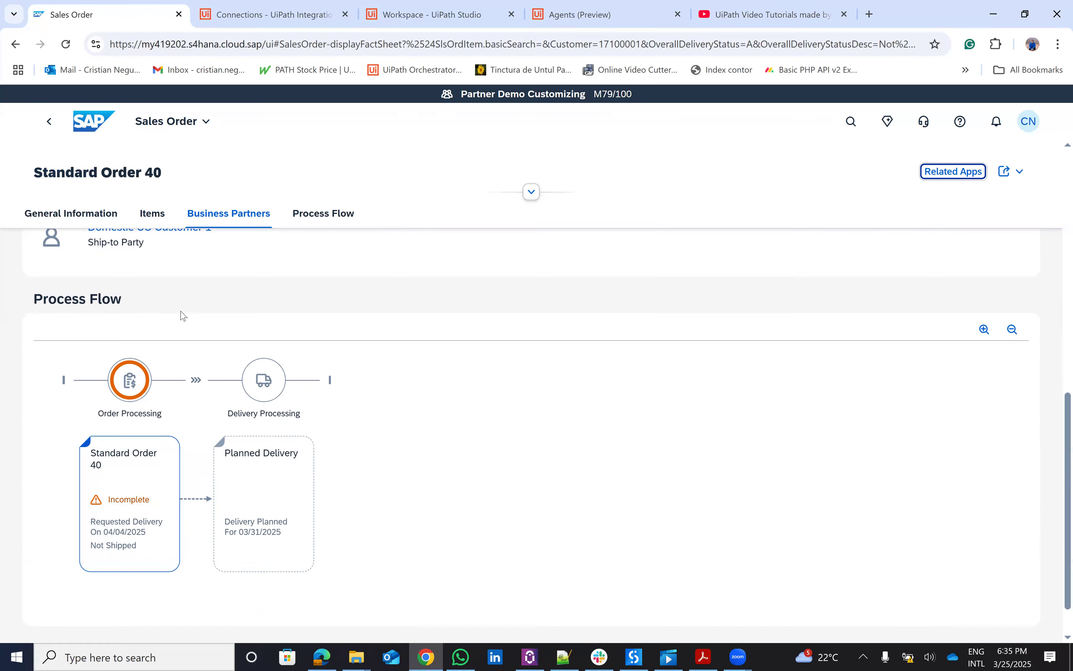
{"action": "left_click", "coordinate": [160, 213]}
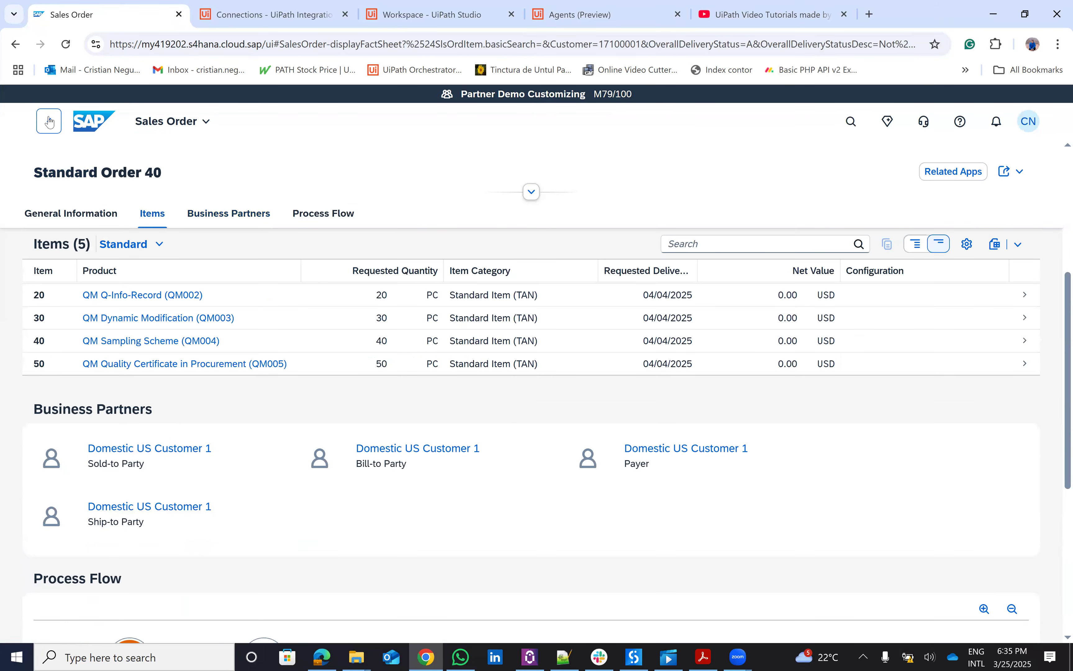
{"action": "left_click", "coordinate": [50, 122]}
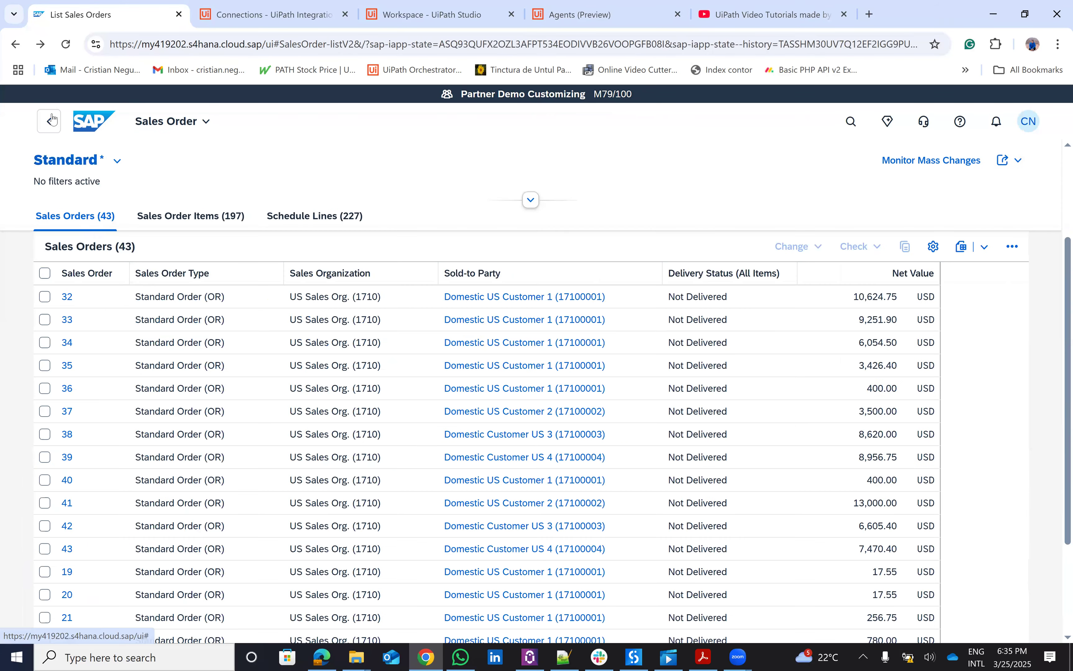
- Open the second sales order created by the agent run and review its items, business partners and process flow
{"action": "left_click", "coordinate": [68, 506]}
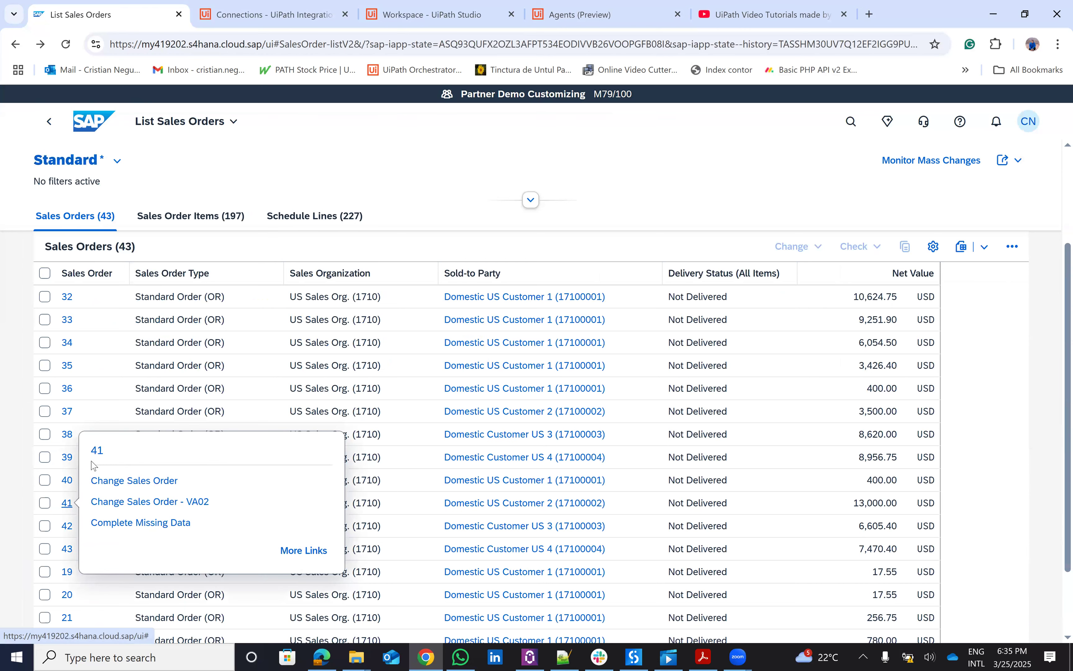
{"action": "left_click", "coordinate": [98, 455]}
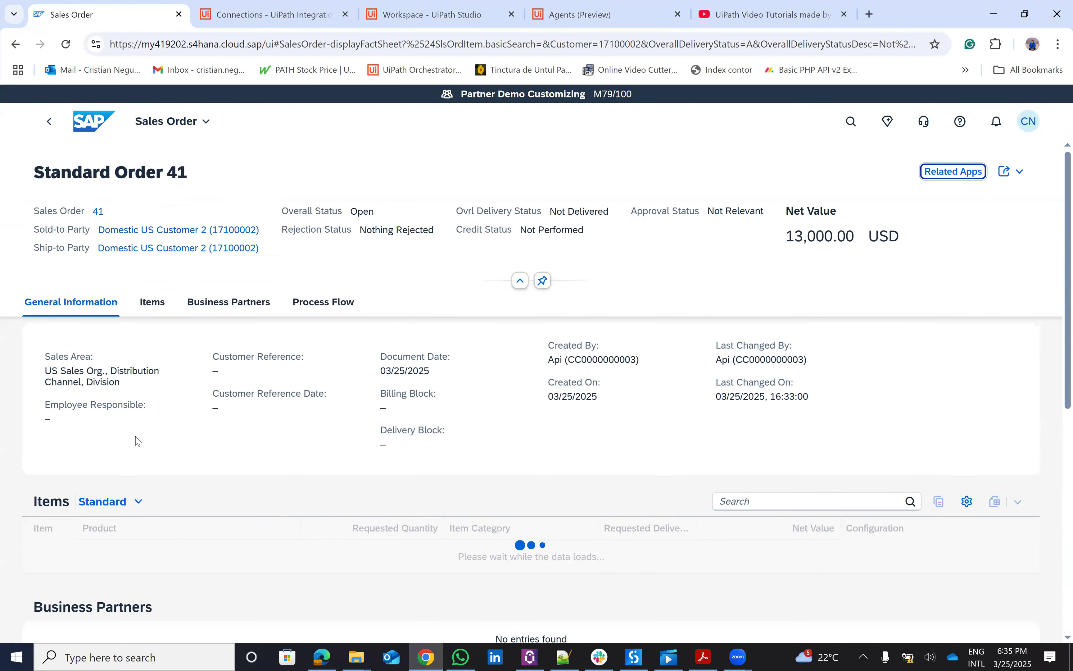
{"action": "scroll", "coordinate": [147, 438], "scroll_direction": "down", "scroll_amount": 6}
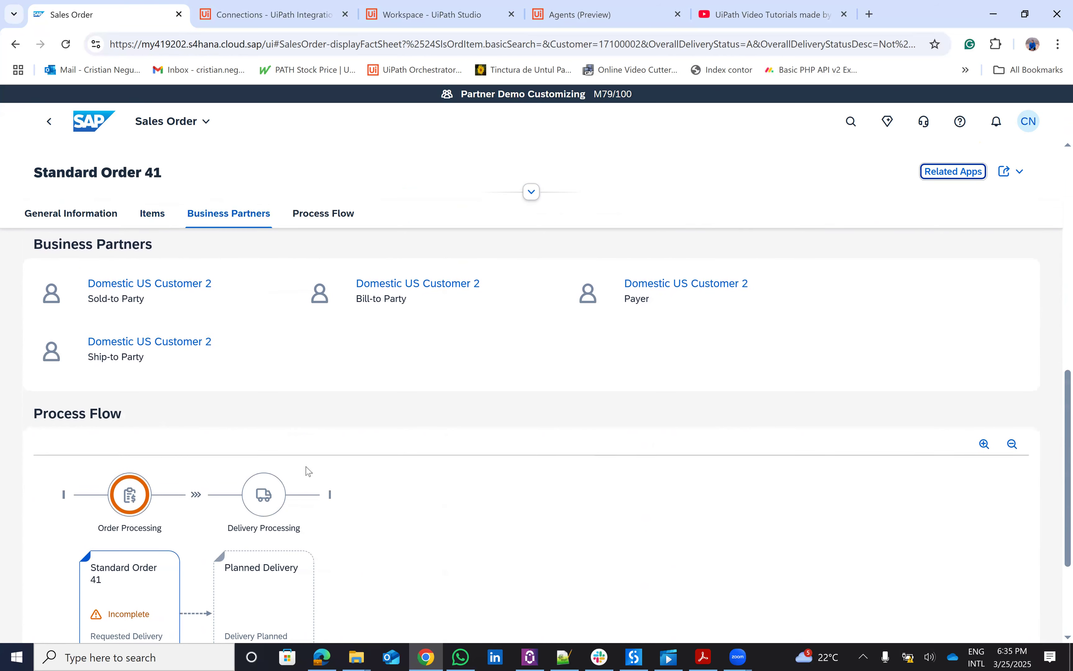
{"action": "scroll", "coordinate": [200, 408], "scroll_direction": "down", "scroll_amount": 2}
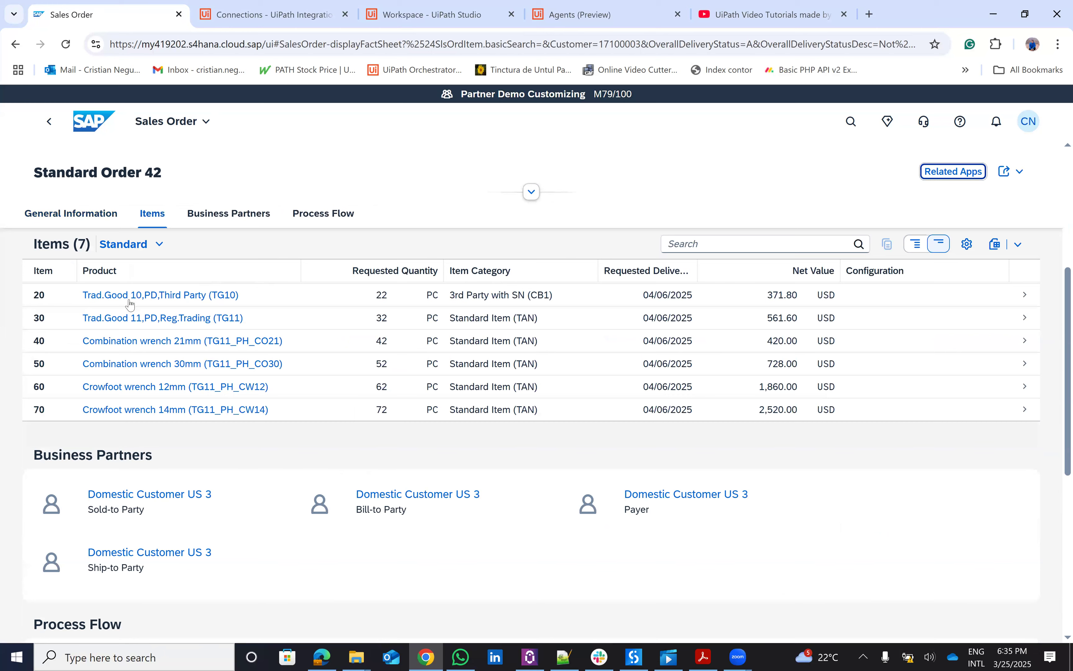
- Review the items and process flow of the run's third sales order, and return to the sales order list
{"action": "scroll", "coordinate": [268, 390], "scroll_direction": "up", "scroll_amount": 1}
{"action": "scroll", "coordinate": [269, 390], "scroll_direction": "up", "scroll_amount": 1}
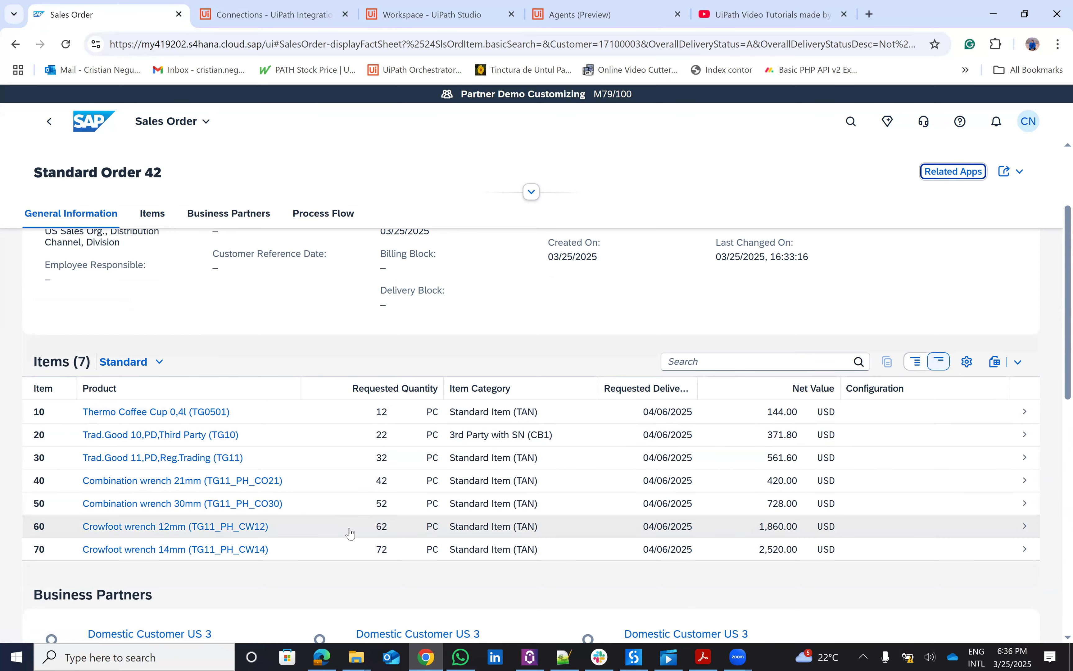
{"action": "scroll", "coordinate": [344, 550], "scroll_direction": "down", "scroll_amount": 8}
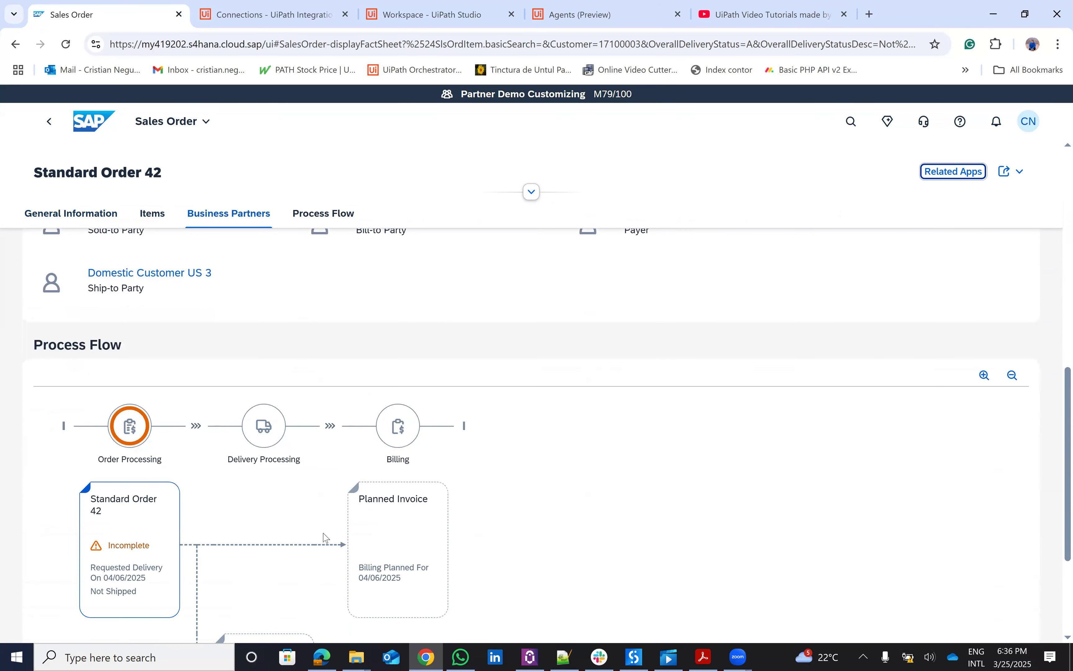
{"action": "left_click", "coordinate": [15, 43]}
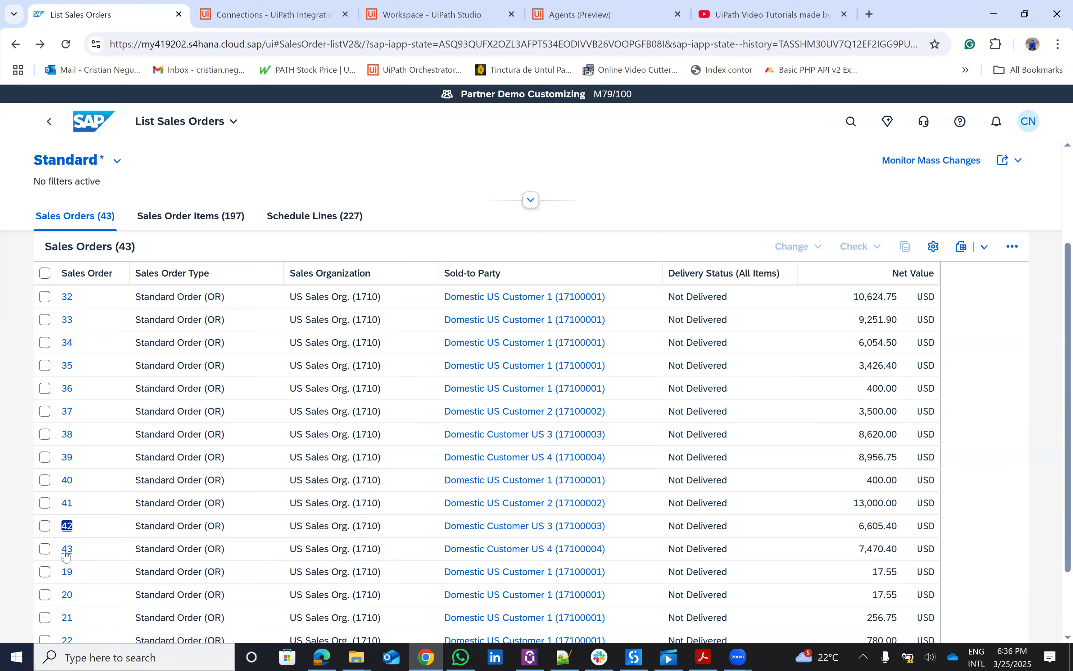
- Open the fourth sales order created by the run and review its items, business partners and process flow
{"action": "left_click", "coordinate": [67, 550]}
{"action": "left_click", "coordinate": [99, 500]}
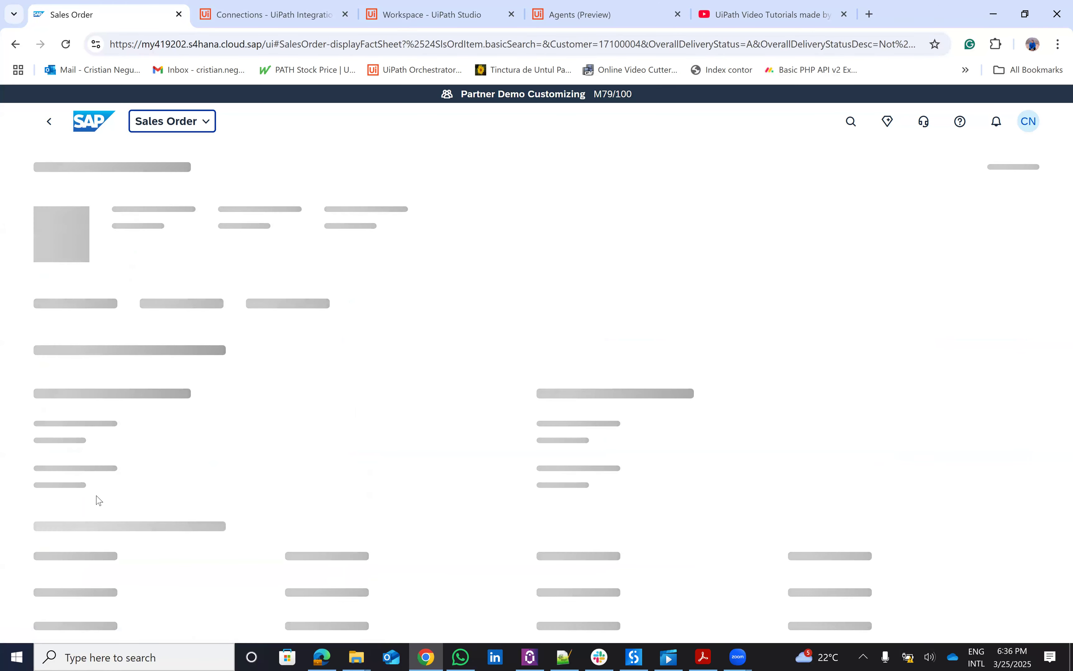
{"action": "scroll", "coordinate": [773, 457], "scroll_direction": "down", "scroll_amount": 5}
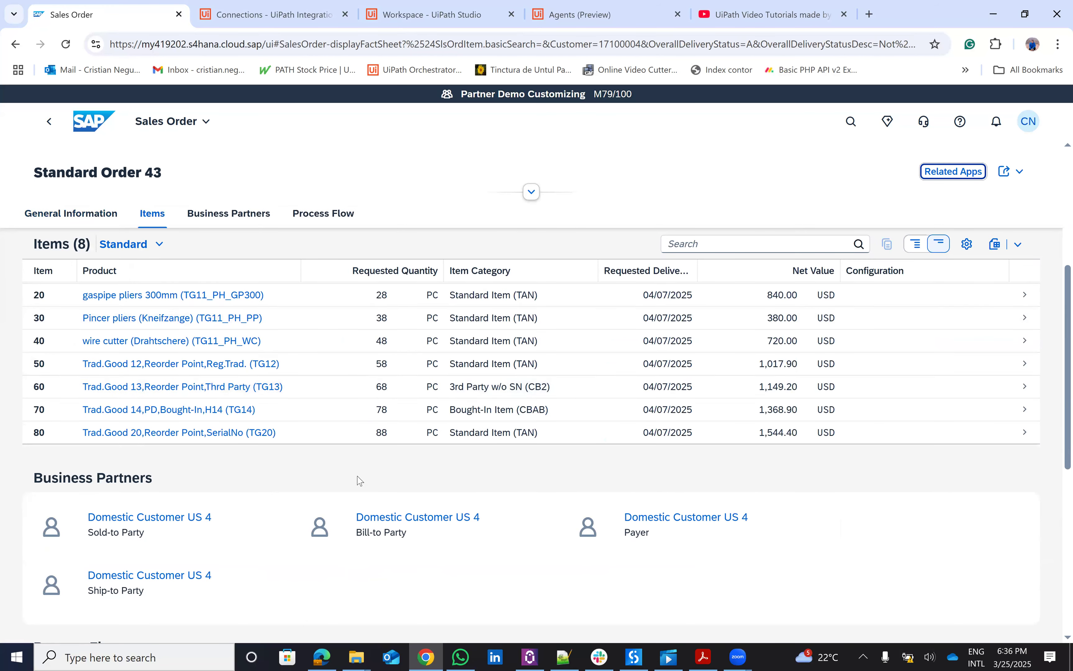
{"action": "scroll", "coordinate": [123, 614], "scroll_direction": "down", "scroll_amount": 5}
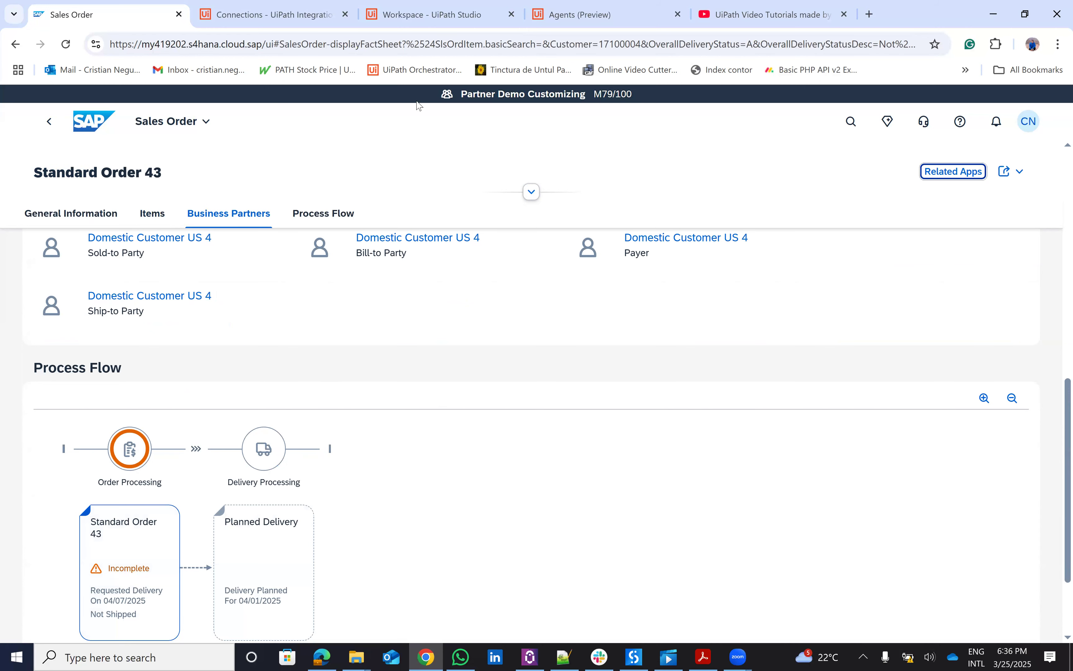
- Switch to the UiPath agent and run it with Number_of_SalesOrder 5 and Interval_Of_Items "Between 2 and 6 Objects", keeping Location USA
{"action": "left_click", "coordinate": [614, 7]}
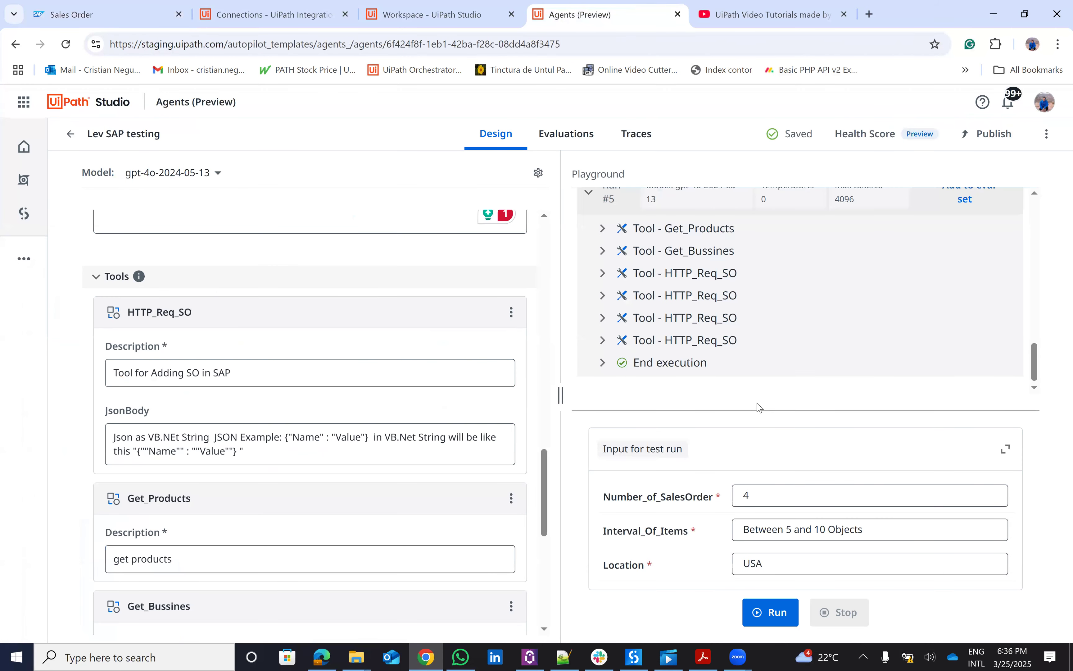
{"action": "left_click", "coordinate": [767, 495]}
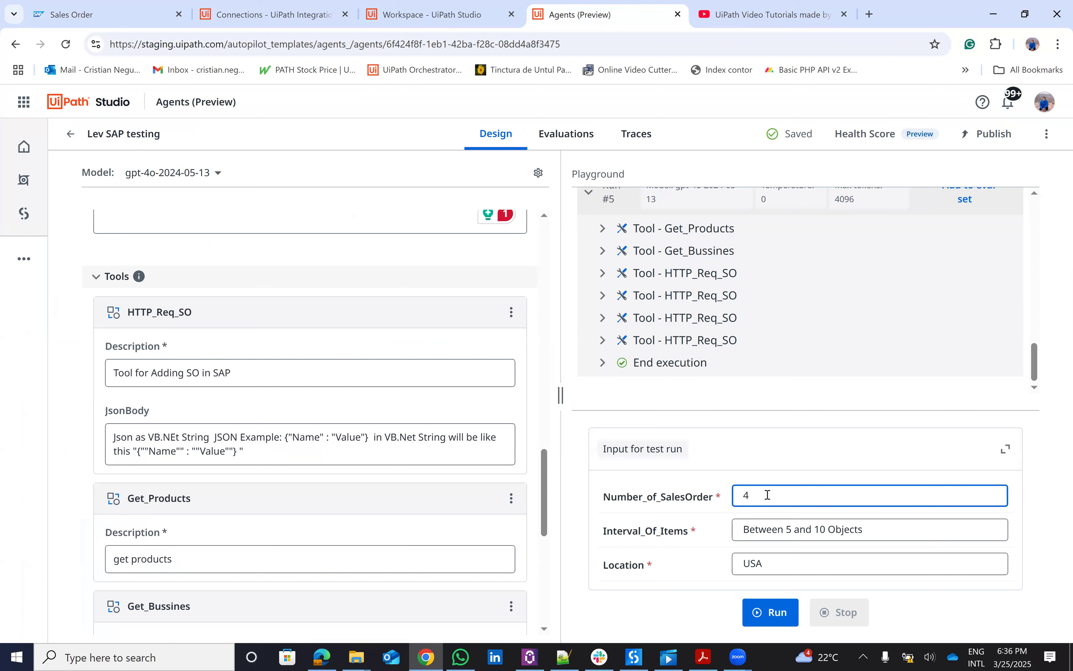
{"action": "left_click", "coordinate": [792, 528]}
{"action": "key", "text": "BackSpace"}
{"action": "type", "text": "2"}
{"action": "left_click", "coordinate": [820, 529]}
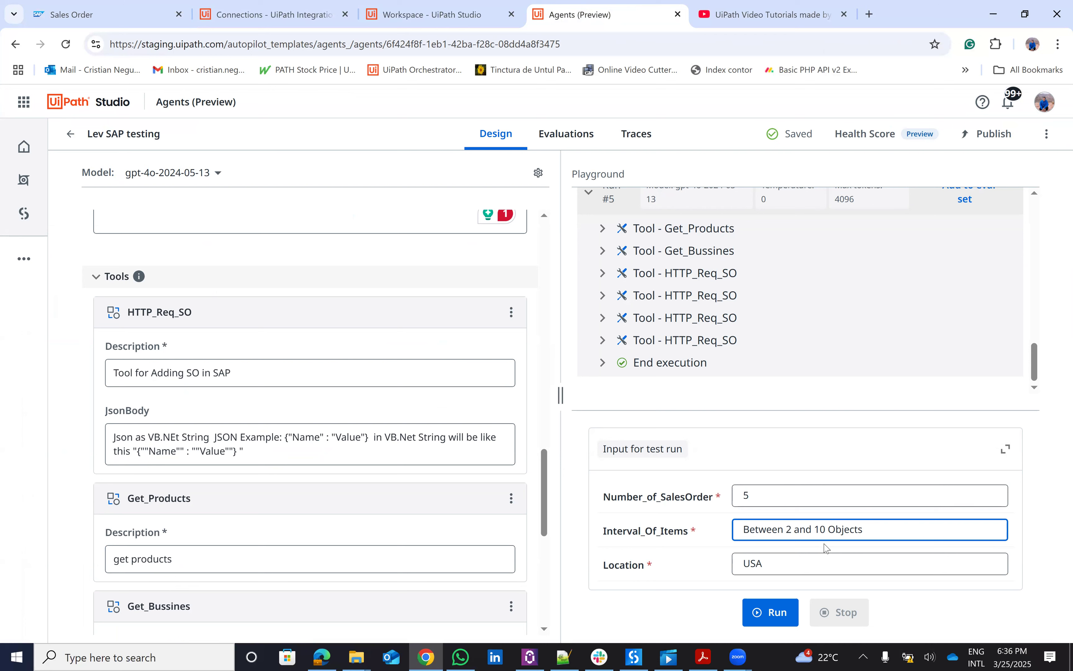
{"action": "key", "text": "BackSpace"}
{"action": "key", "text": "BackSpace"}
{"action": "type", "text": "6"}
{"action": "left_click", "coordinate": [775, 610]}
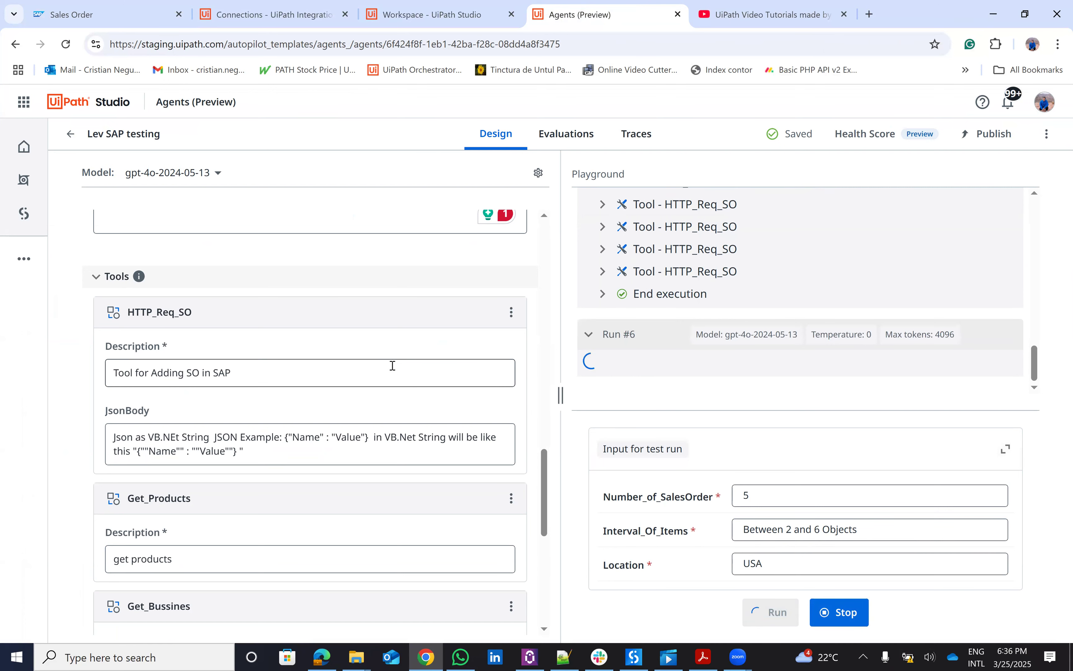
- Examine the agent's user prompt, tool definitions and system prompt while the run proceeds, with a brief look at the open SAP order
{"action": "scroll", "coordinate": [425, 311], "scroll_direction": "up", "scroll_amount": 4}
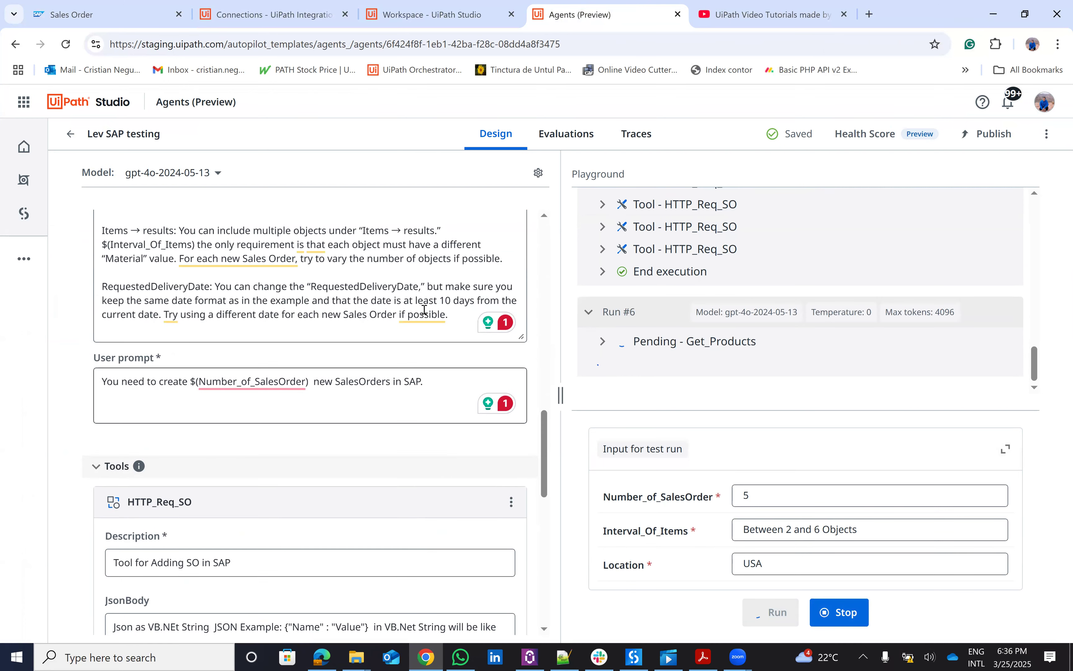
{"action": "scroll", "coordinate": [424, 309], "scroll_direction": "up", "scroll_amount": 1}
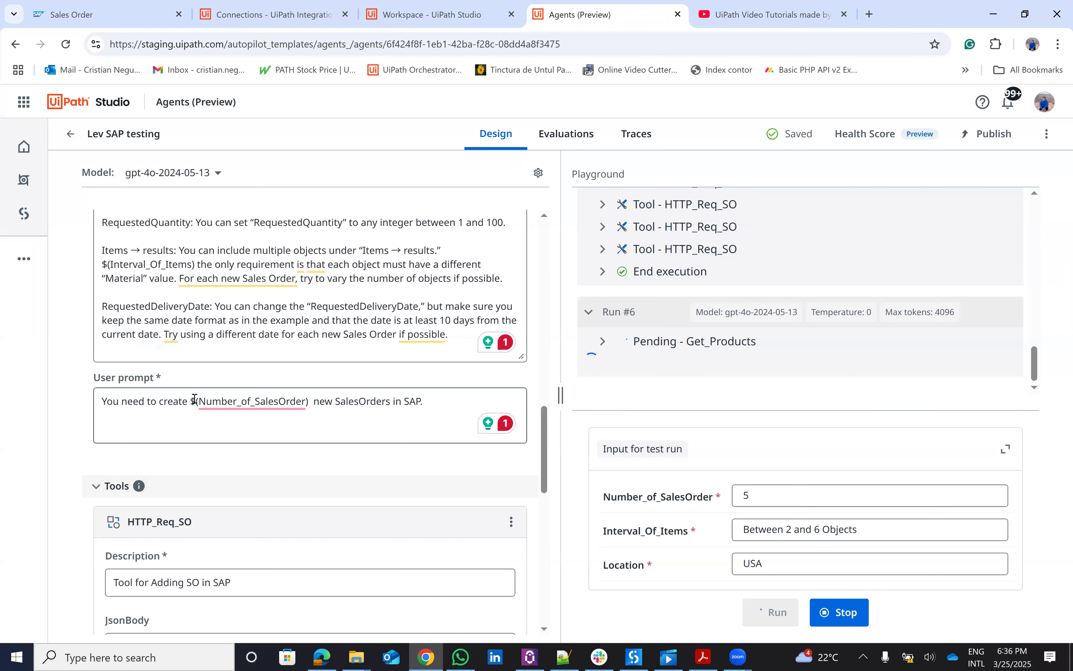
{"action": "mouse_move", "coordinate": [284, 401]}
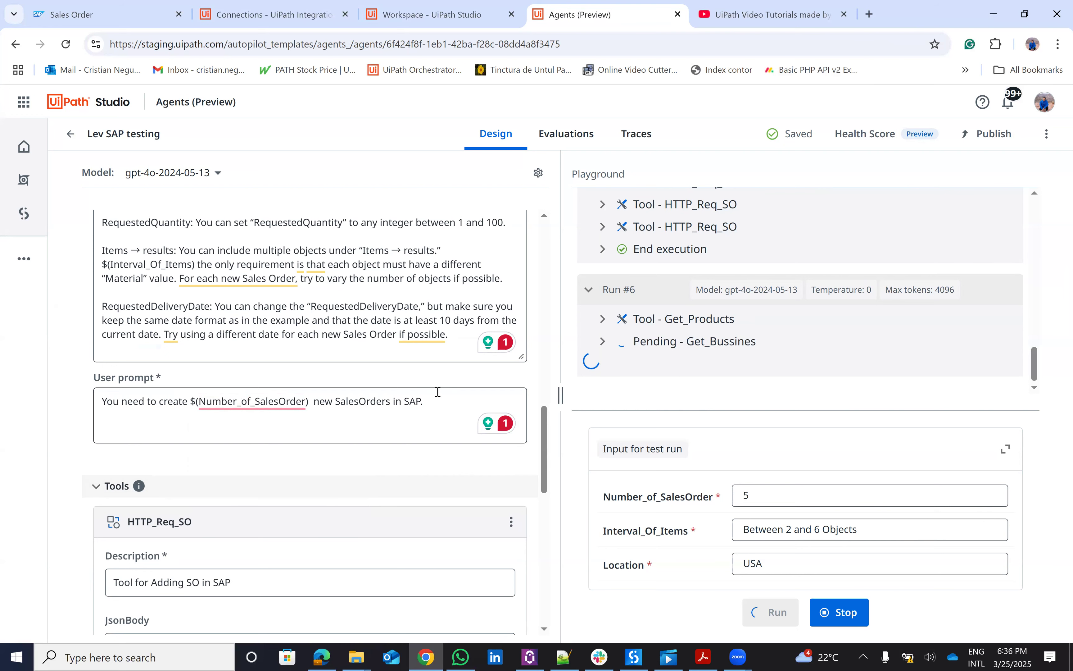
{"action": "scroll", "coordinate": [437, 389], "scroll_direction": "up", "scroll_amount": 3}
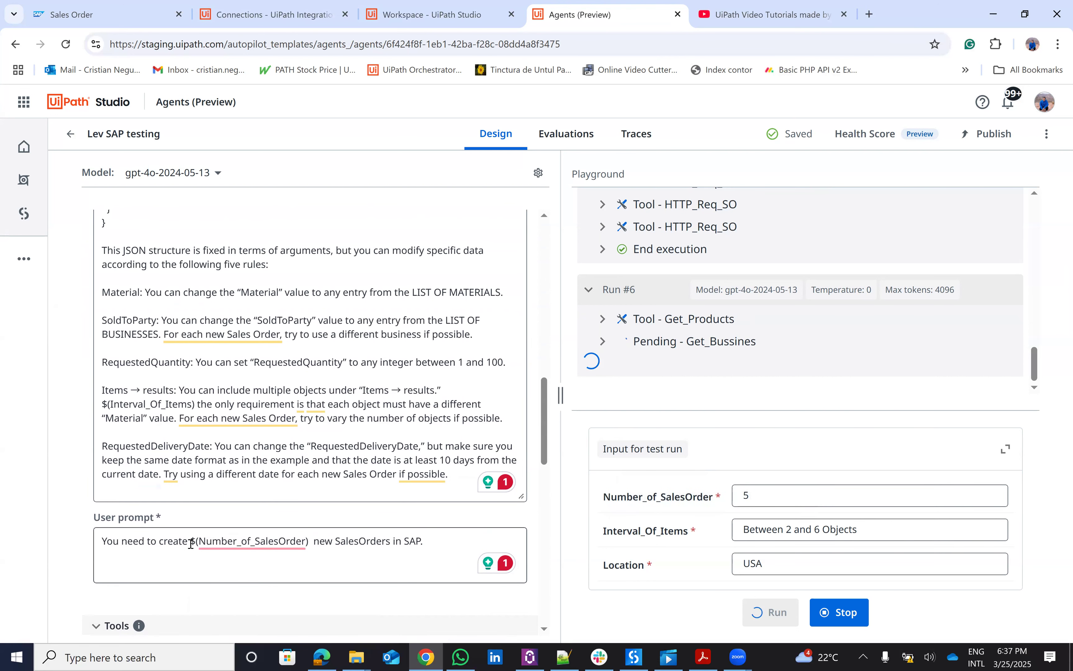
{"action": "mouse_move", "coordinate": [213, 541]}
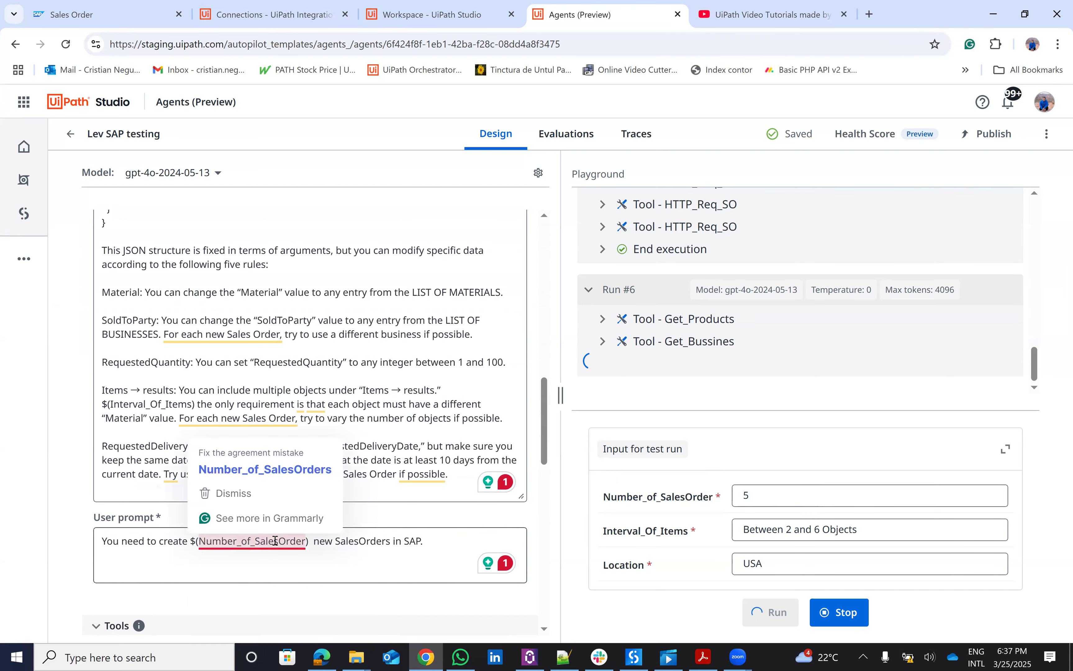
{"action": "scroll", "coordinate": [284, 563], "scroll_direction": "down", "scroll_amount": 6}
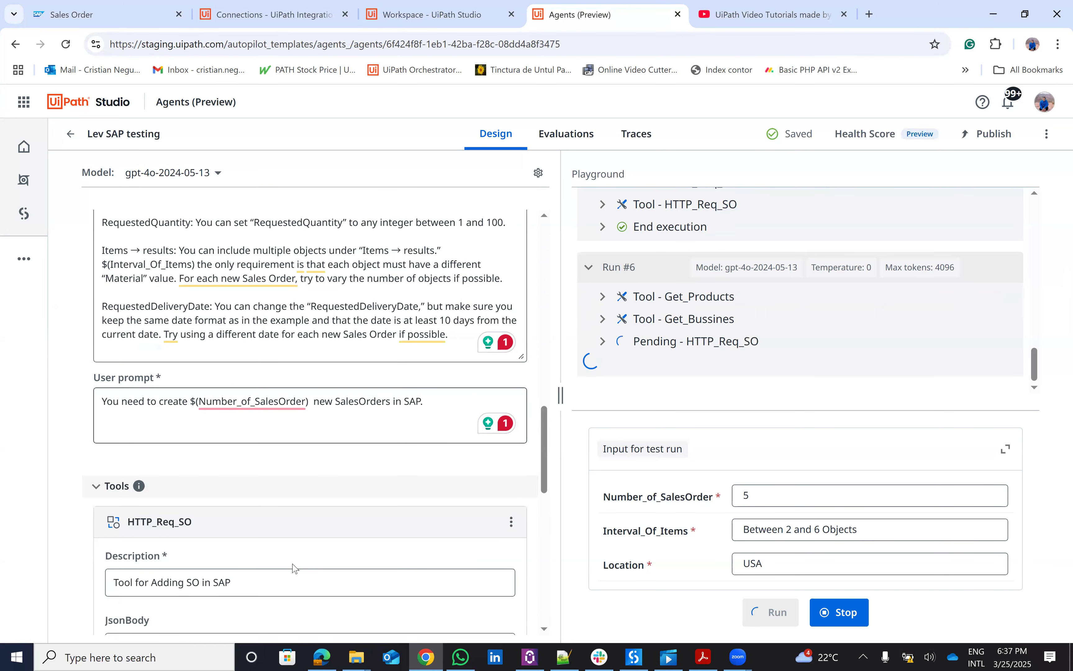
{"action": "scroll", "coordinate": [294, 571], "scroll_direction": "down", "scroll_amount": 8}
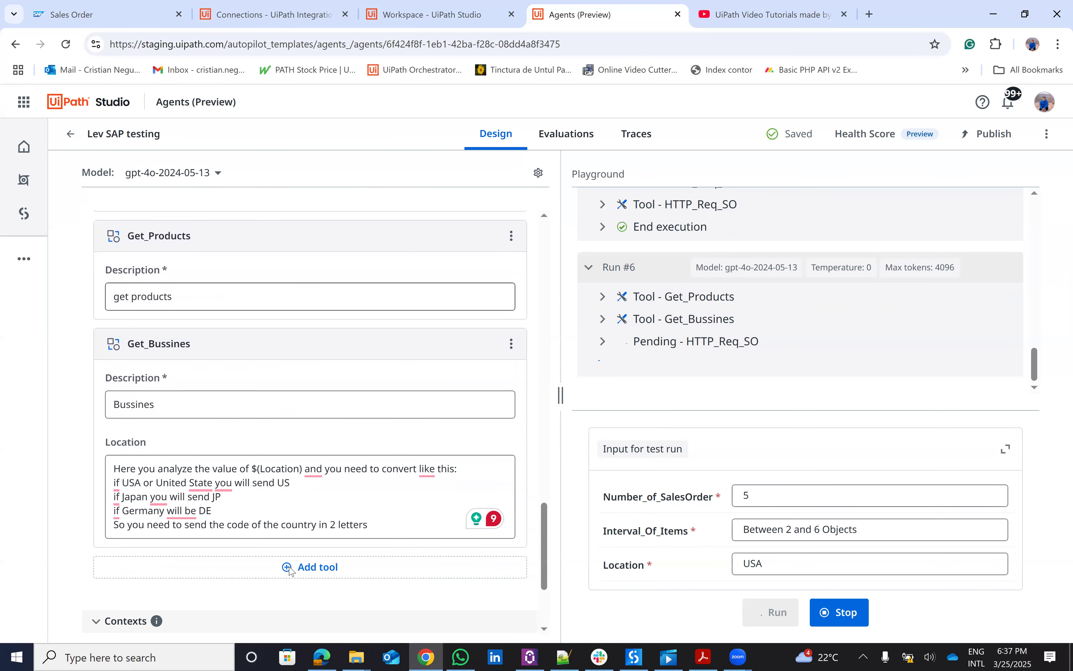
{"action": "scroll", "coordinate": [292, 571], "scroll_direction": "up", "scroll_amount": 10}
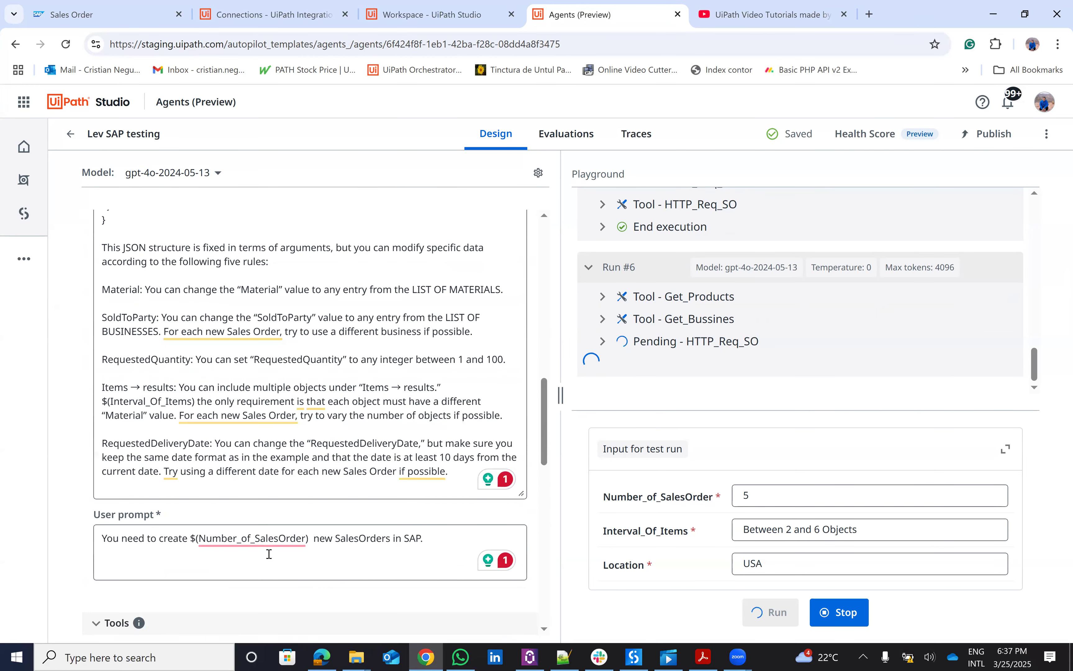
{"action": "scroll", "coordinate": [340, 555], "scroll_direction": "up", "scroll_amount": 10}
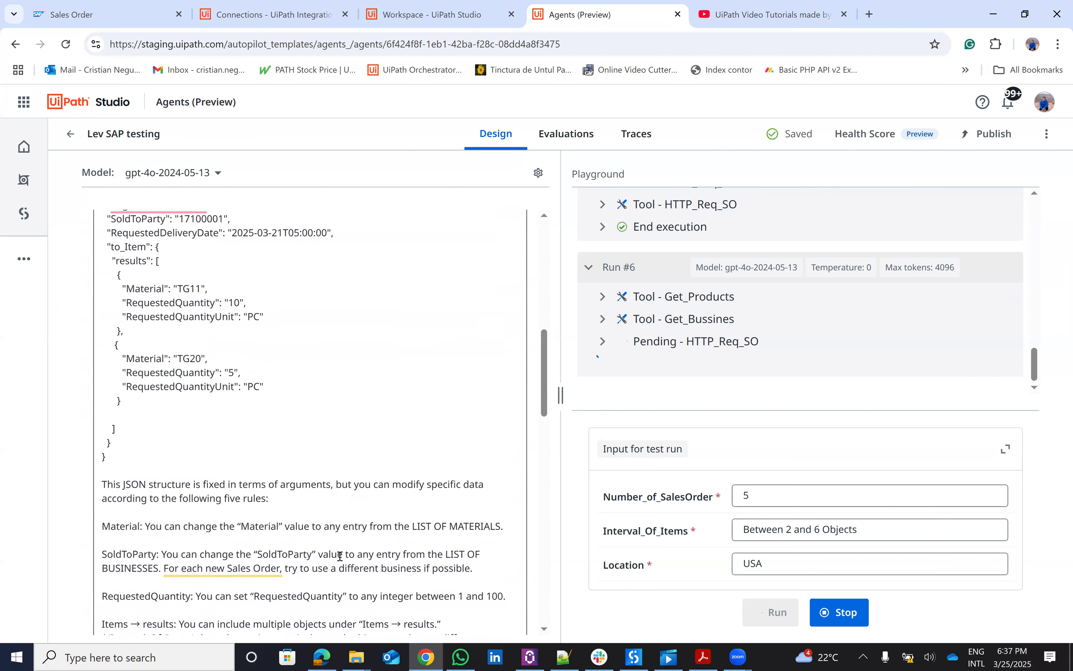
{"action": "scroll", "coordinate": [340, 556], "scroll_direction": "up", "scroll_amount": 6}
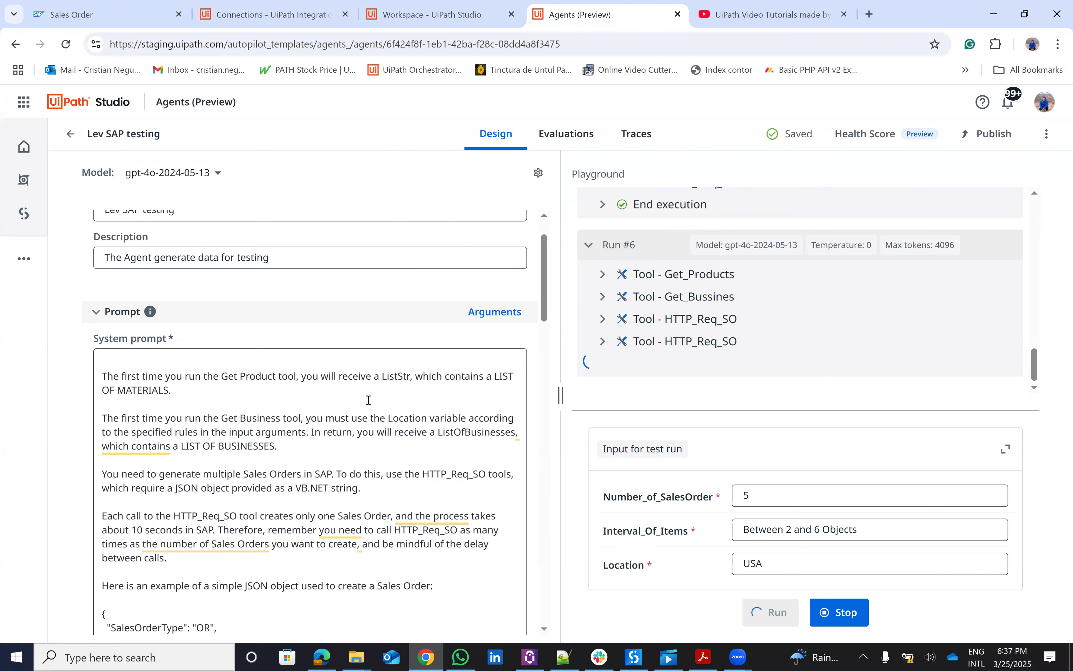
{"action": "left_click", "coordinate": [91, 6]}
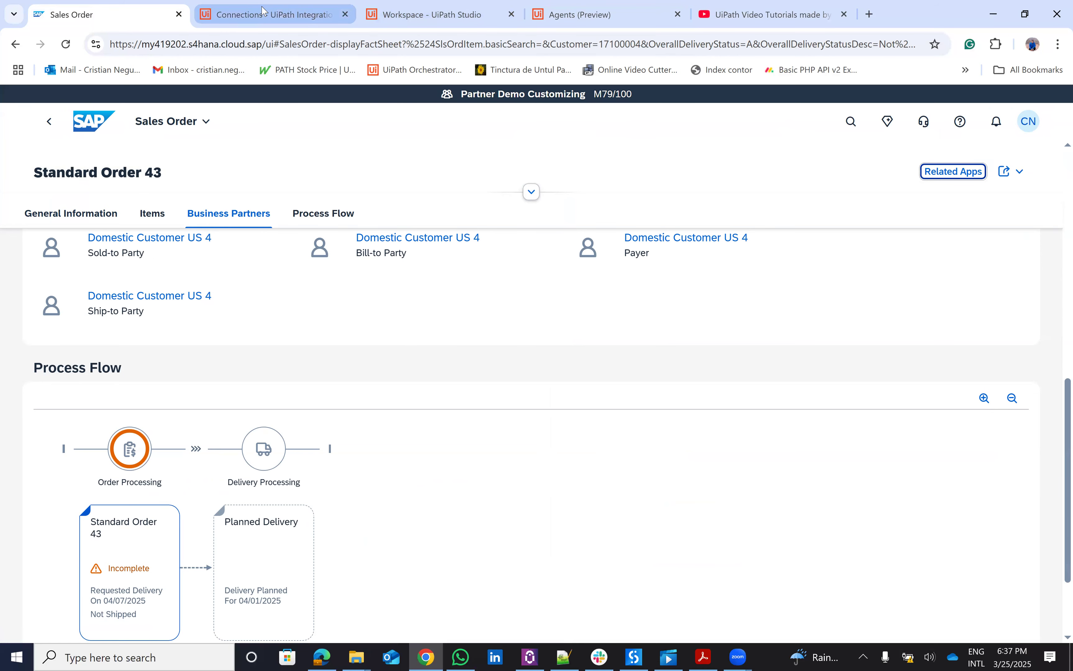
{"action": "left_click", "coordinate": [572, 9]}
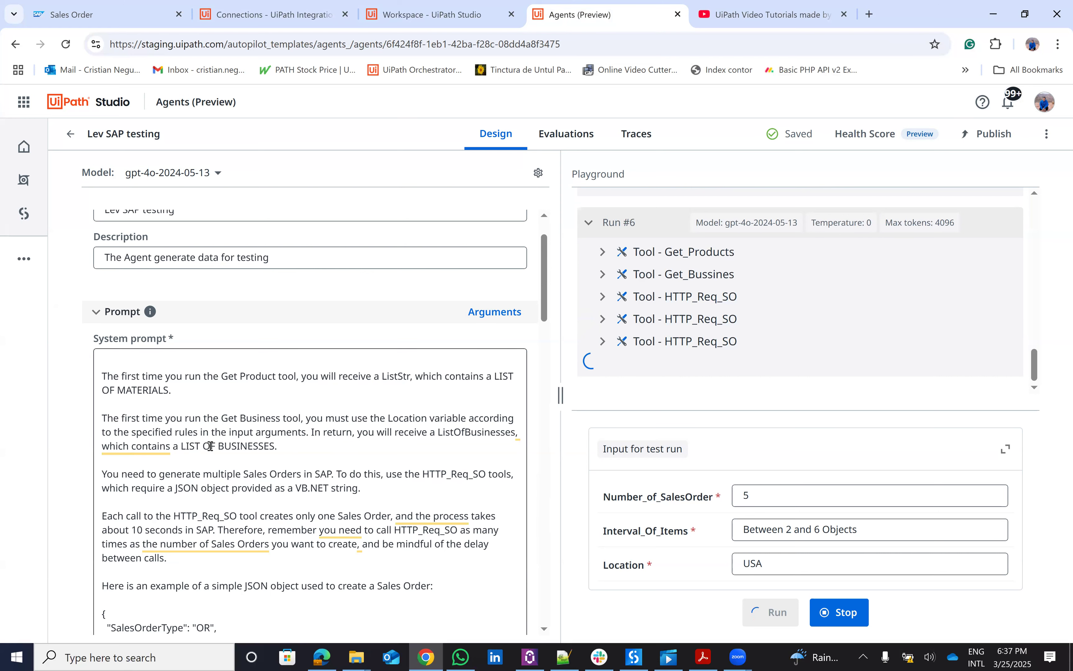
- Examine the system prompt's HTTP_Req_SO instructions, the example sales order JSON and the five rules for modifying its data
{"action": "scroll", "coordinate": [273, 446], "scroll_direction": "down", "scroll_amount": 1}
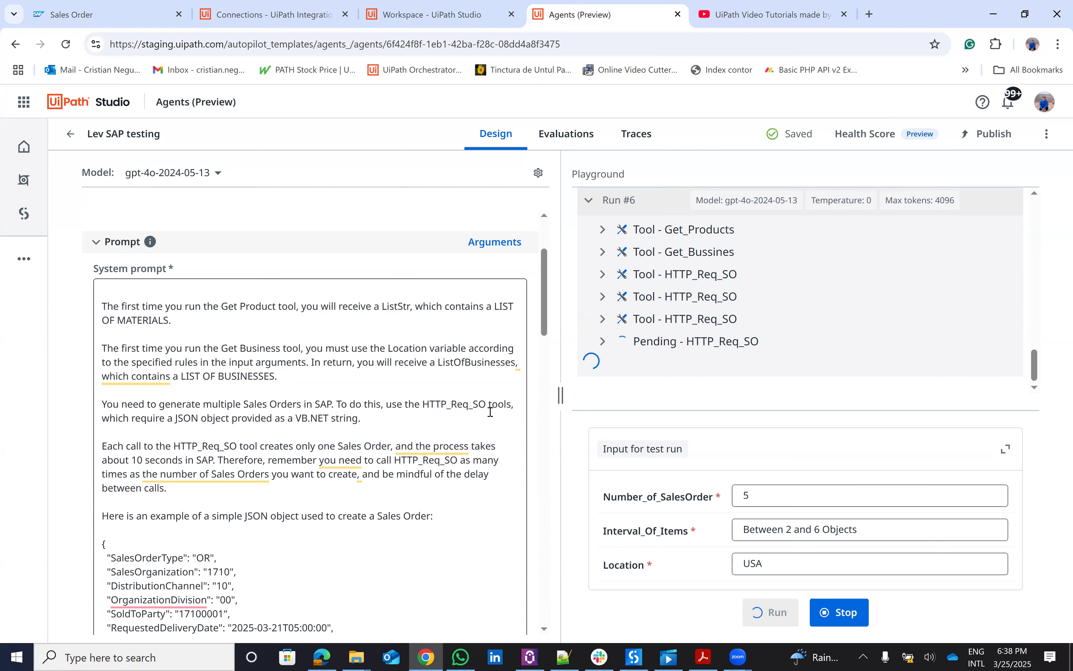
{"action": "scroll", "coordinate": [480, 406], "scroll_direction": "down", "scroll_amount": 12}
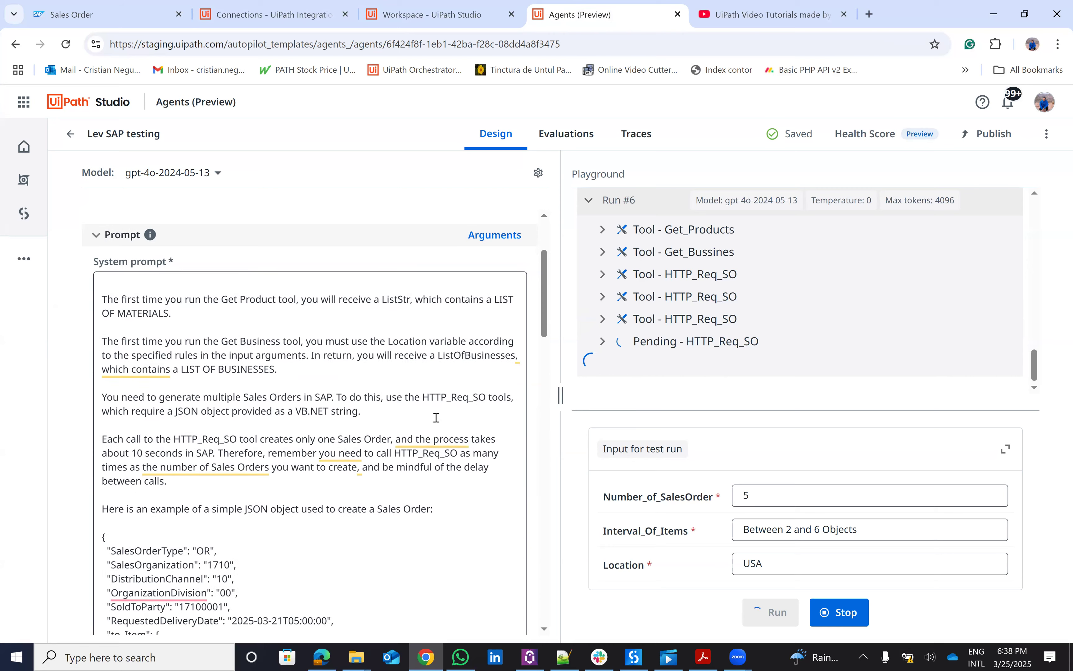
{"action": "scroll", "coordinate": [403, 430], "scroll_direction": "down", "scroll_amount": 3}
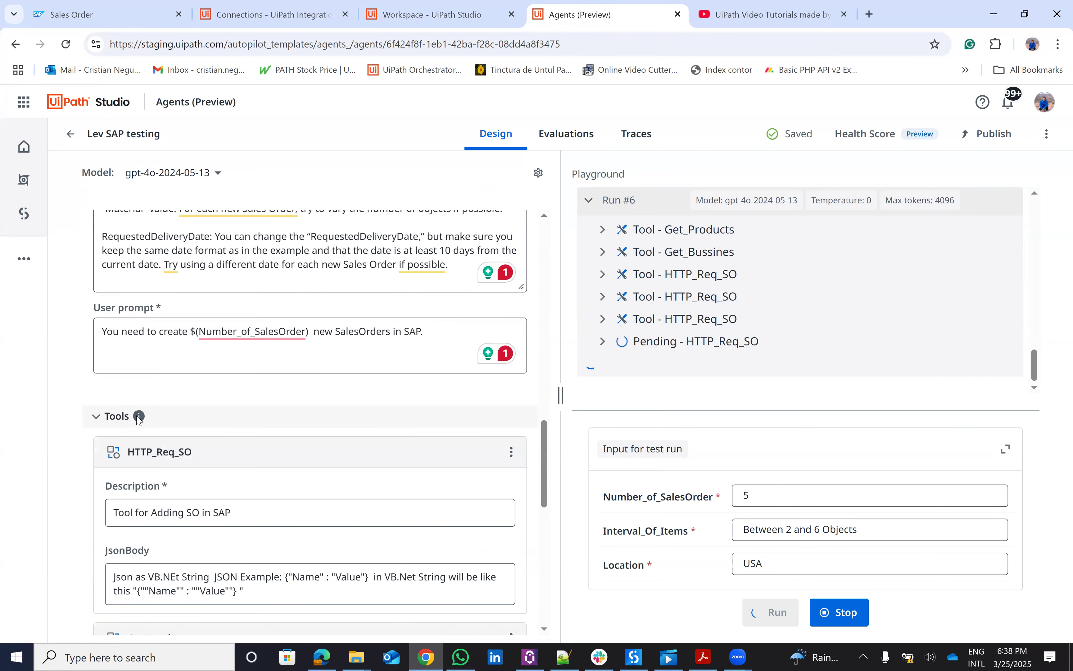
{"action": "scroll", "coordinate": [191, 484], "scroll_direction": "up", "scroll_amount": 10}
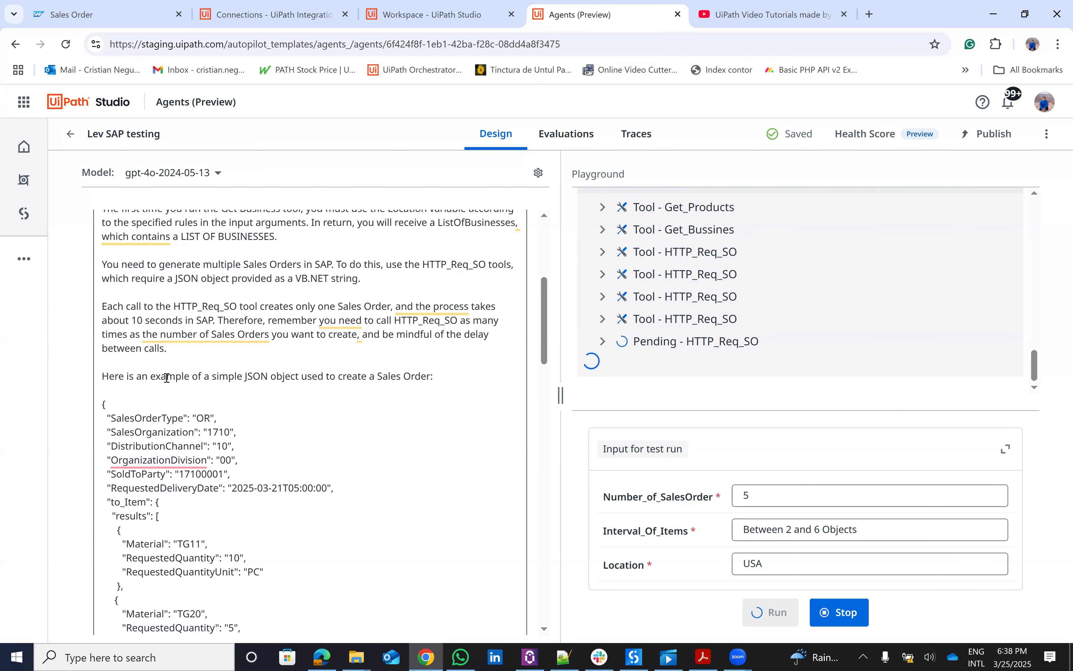
{"action": "scroll", "coordinate": [151, 346], "scroll_direction": "down", "scroll_amount": 3}
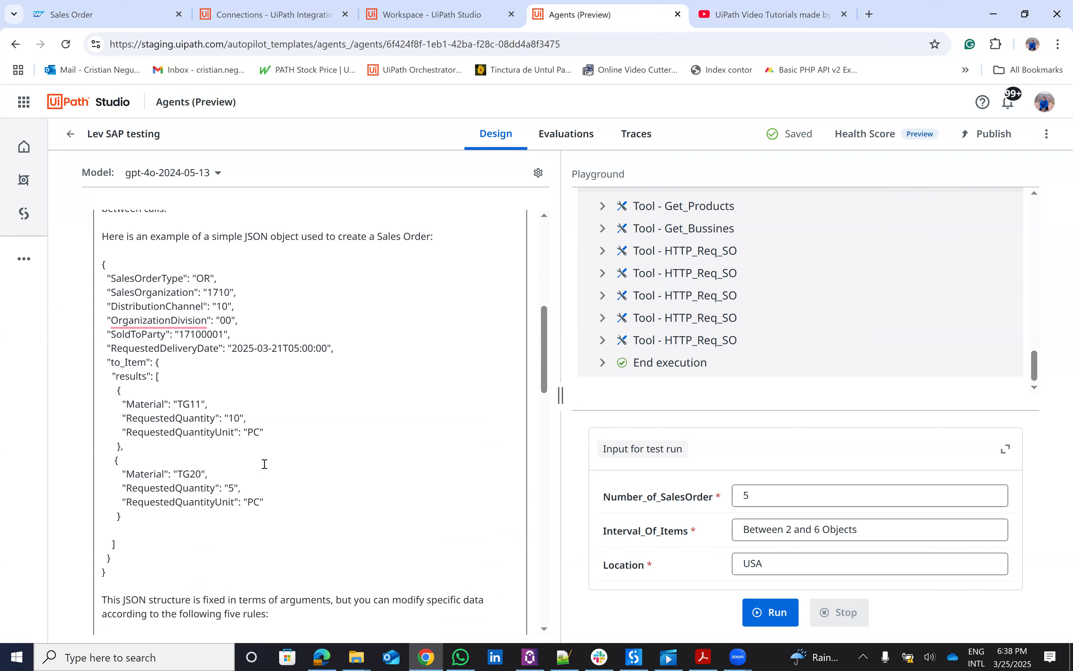
{"action": "scroll", "coordinate": [264, 464], "scroll_direction": "down", "scroll_amount": 10}
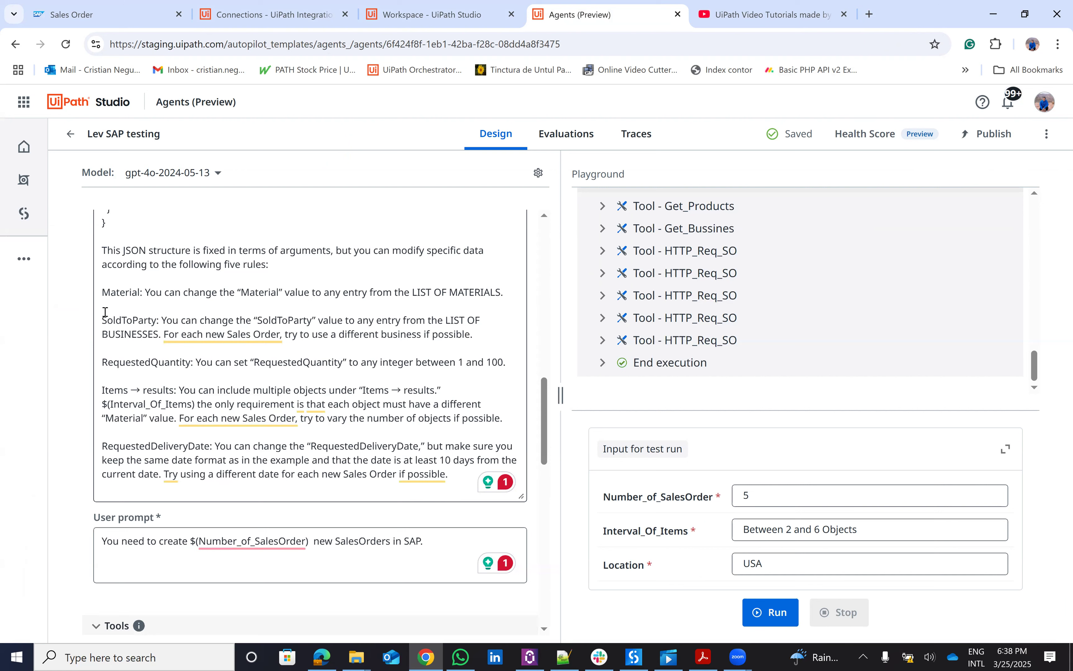
{"action": "left_click", "coordinate": [115, 289]}
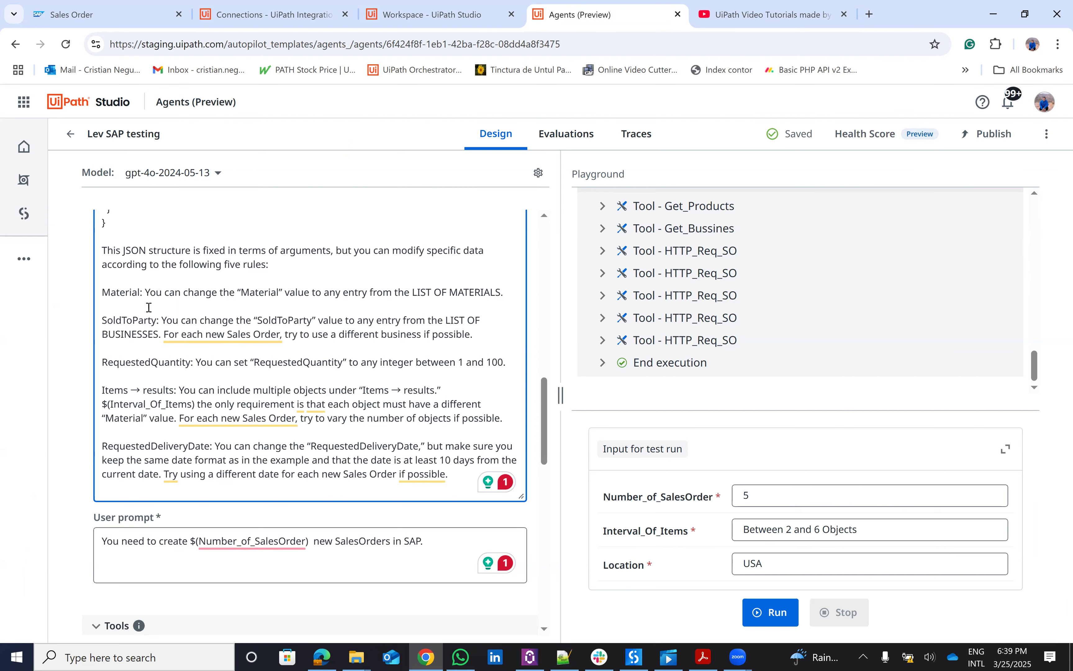
{"action": "scroll", "coordinate": [149, 308], "scroll_direction": "up", "scroll_amount": 8}
{"action": "scroll", "coordinate": [194, 321], "scroll_direction": "down", "scroll_amount": 8}
- Switch to SAP and return to the sales order list to check for the orders created by the second run
{"action": "left_click", "coordinate": [78, 6]}
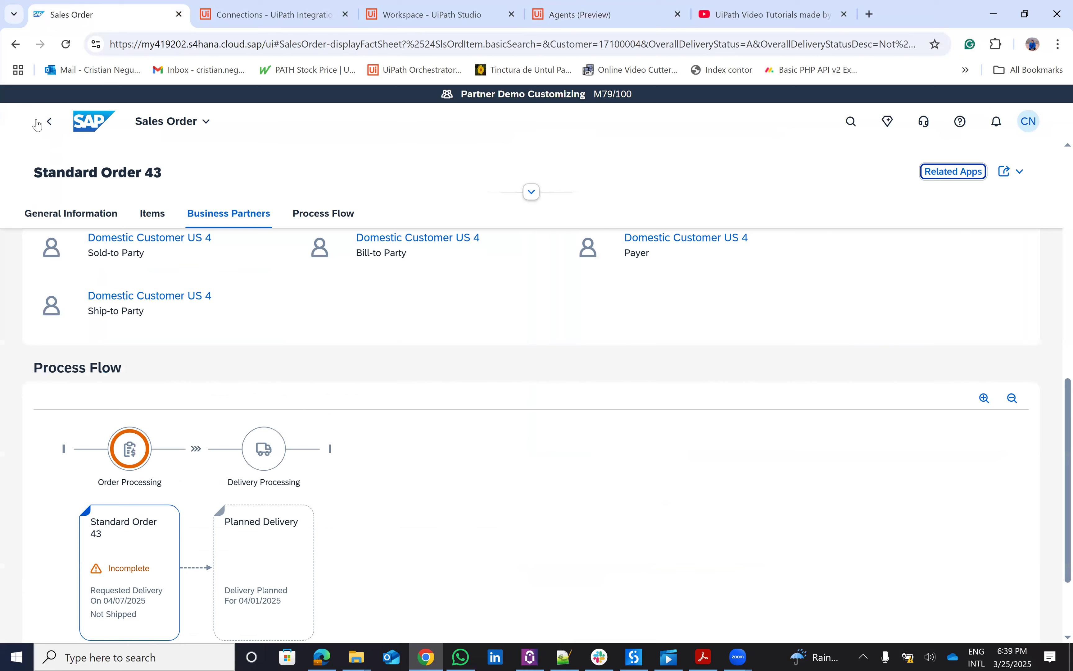
{"action": "left_click", "coordinate": [46, 123]}
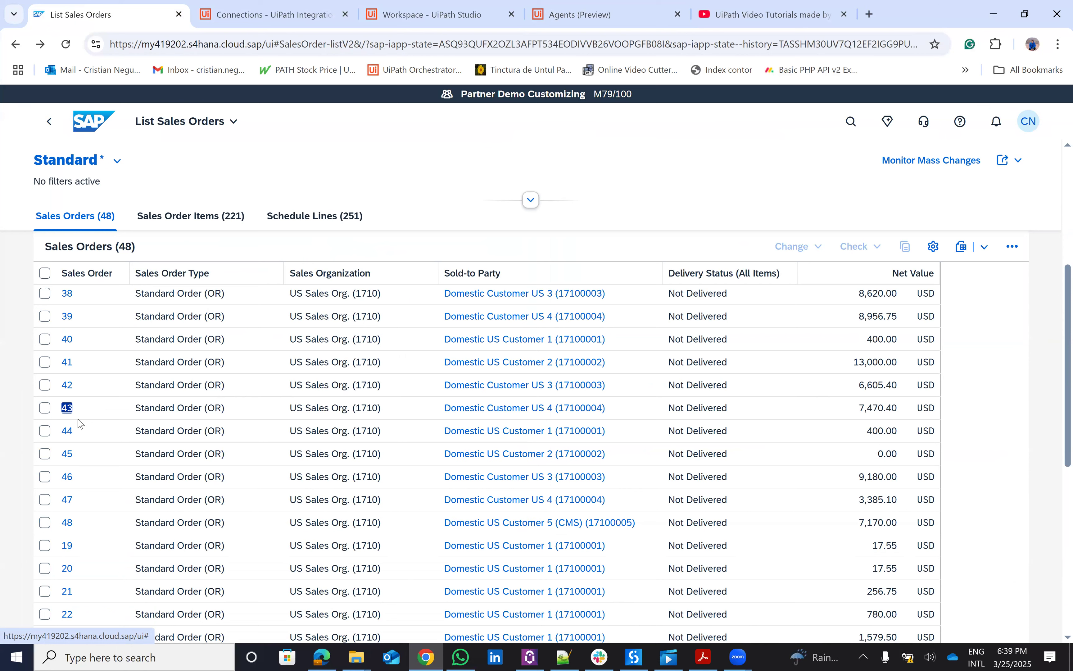
- Open the first of the five newly created sales orders, for Domestic US Customer 1, and review its items and business partners
{"action": "left_click", "coordinate": [66, 430]}
{"action": "left_click", "coordinate": [97, 380]}
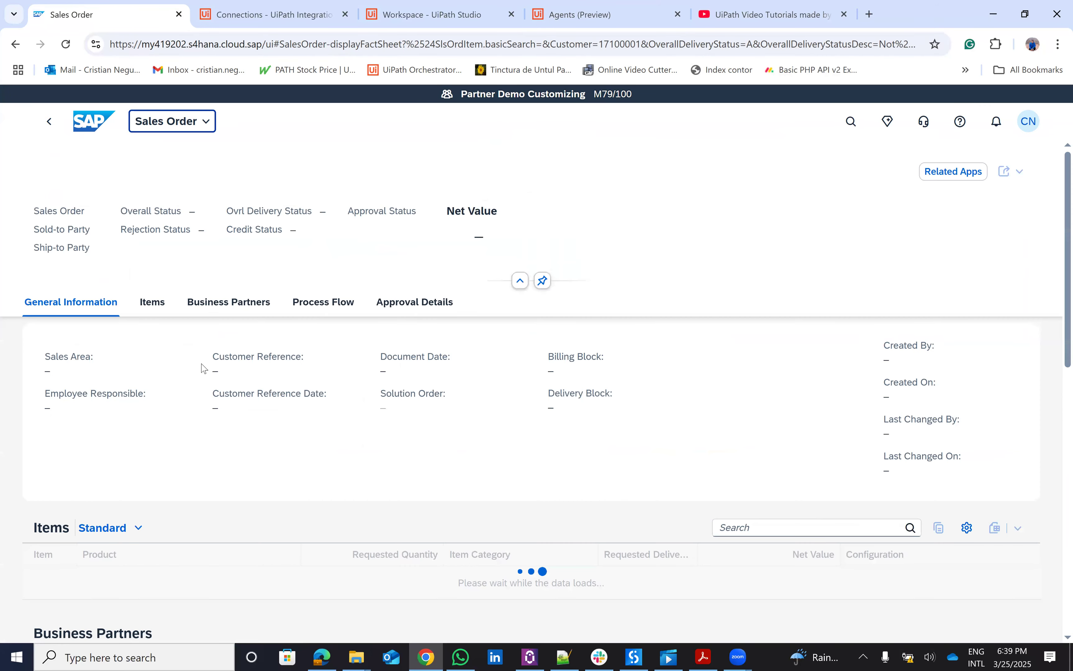
{"action": "scroll", "coordinate": [266, 422], "scroll_direction": "down", "scroll_amount": 4}
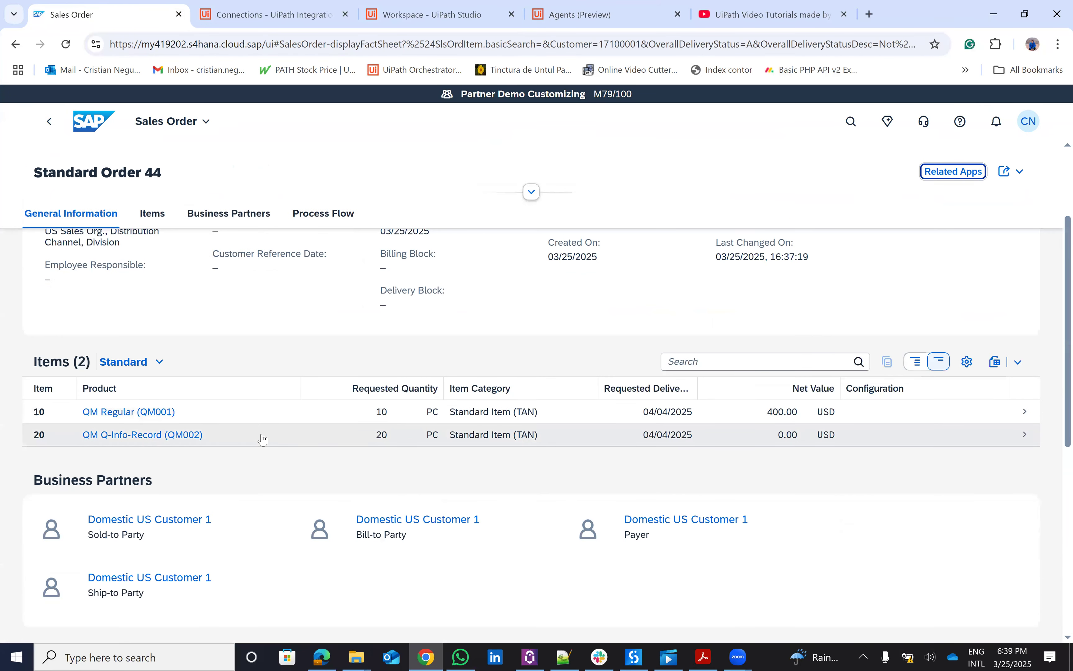
{"action": "scroll", "coordinate": [262, 439], "scroll_direction": "down", "scroll_amount": 3}
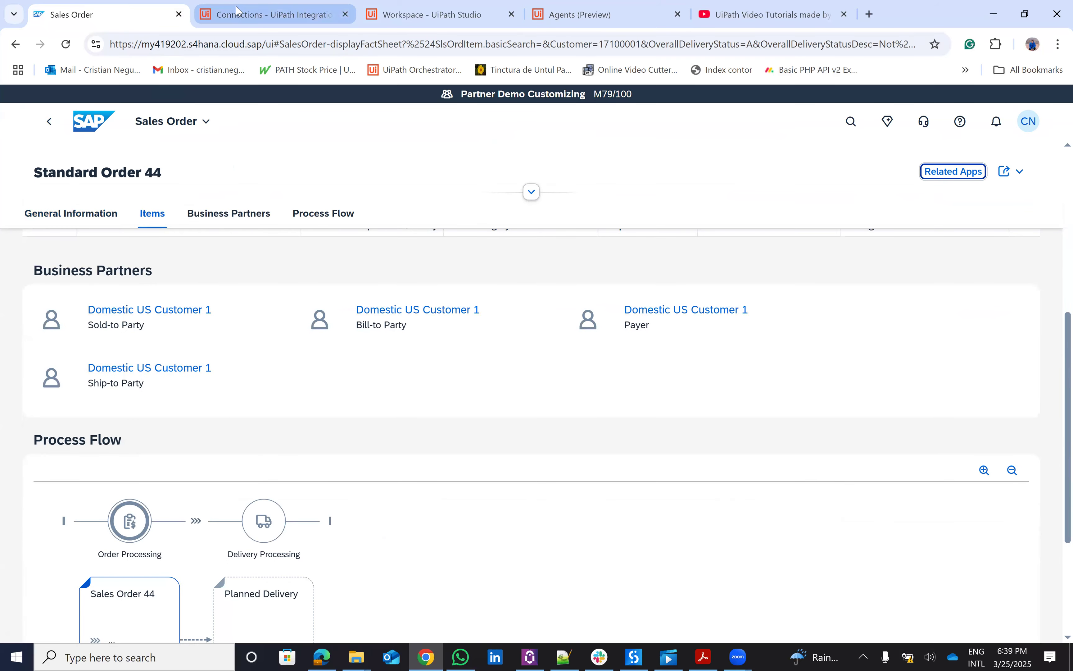
- Switch to the UiPath agent and compare the example sales order JSON with the five modification rules in the system prompt
{"action": "left_click", "coordinate": [238, 13]}
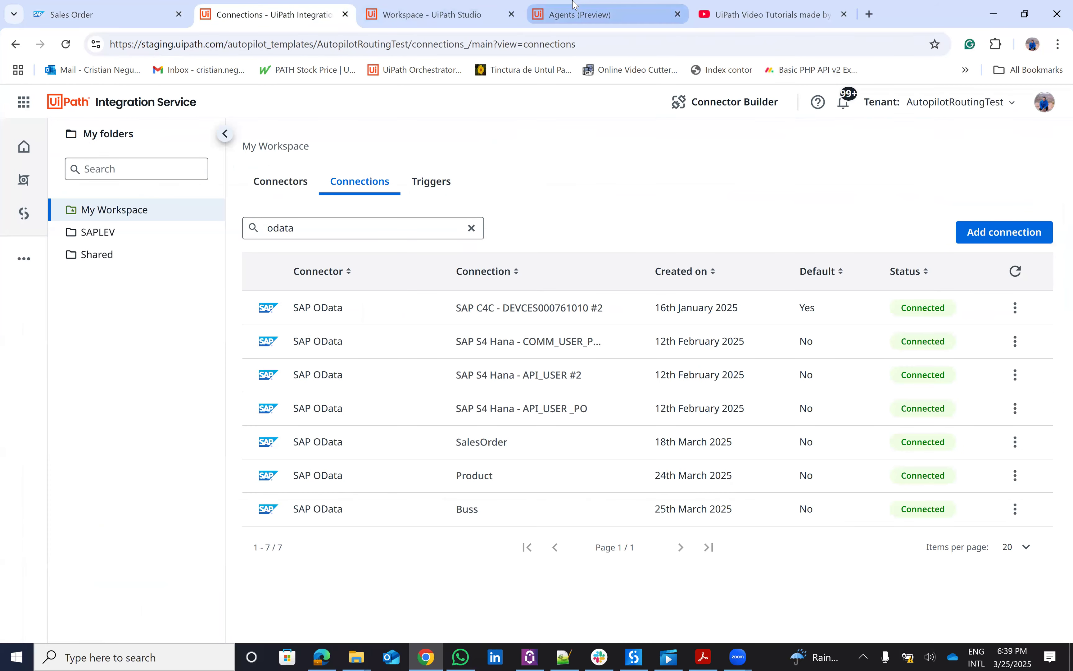
{"action": "left_click", "coordinate": [570, 10]}
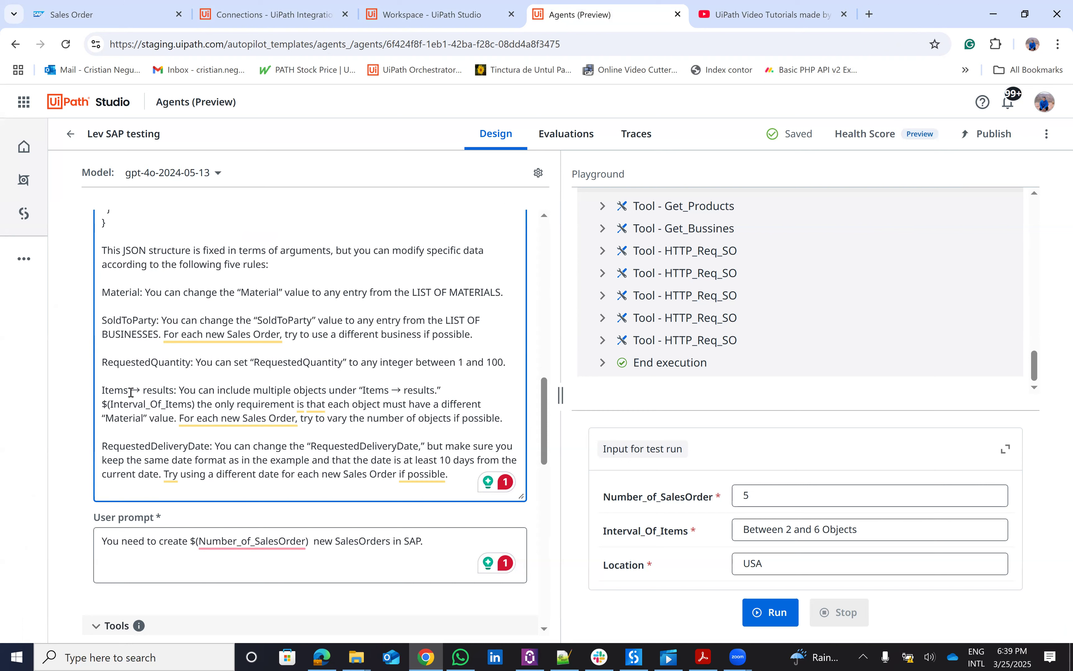
{"action": "scroll", "coordinate": [212, 378], "scroll_direction": "up", "scroll_amount": 5}
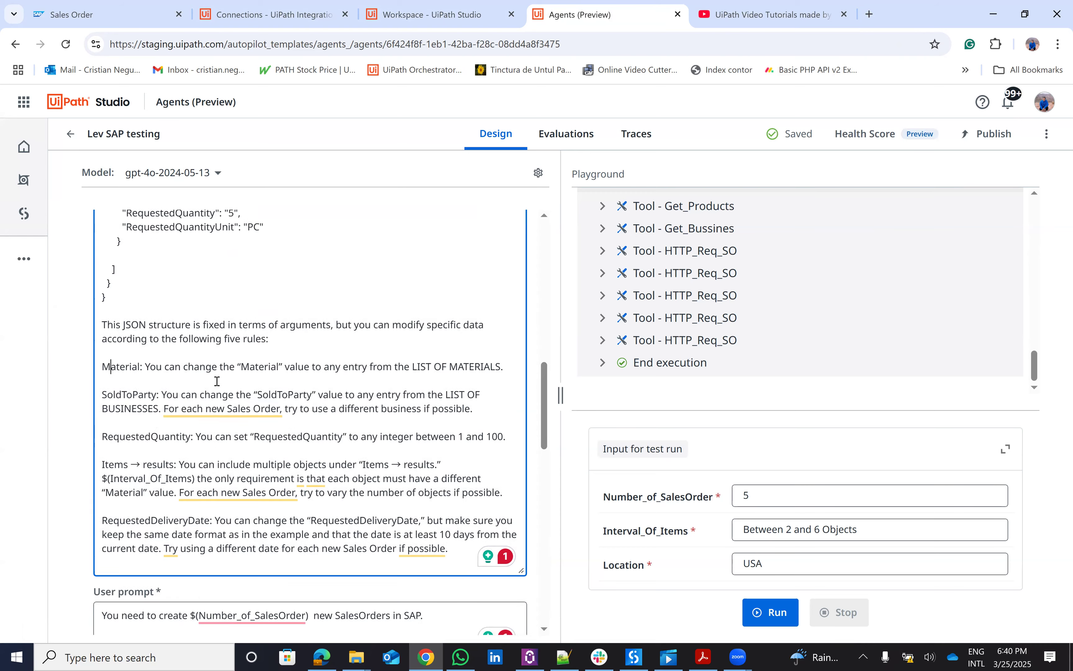
{"action": "scroll", "coordinate": [212, 377], "scroll_direction": "up", "scroll_amount": 1}
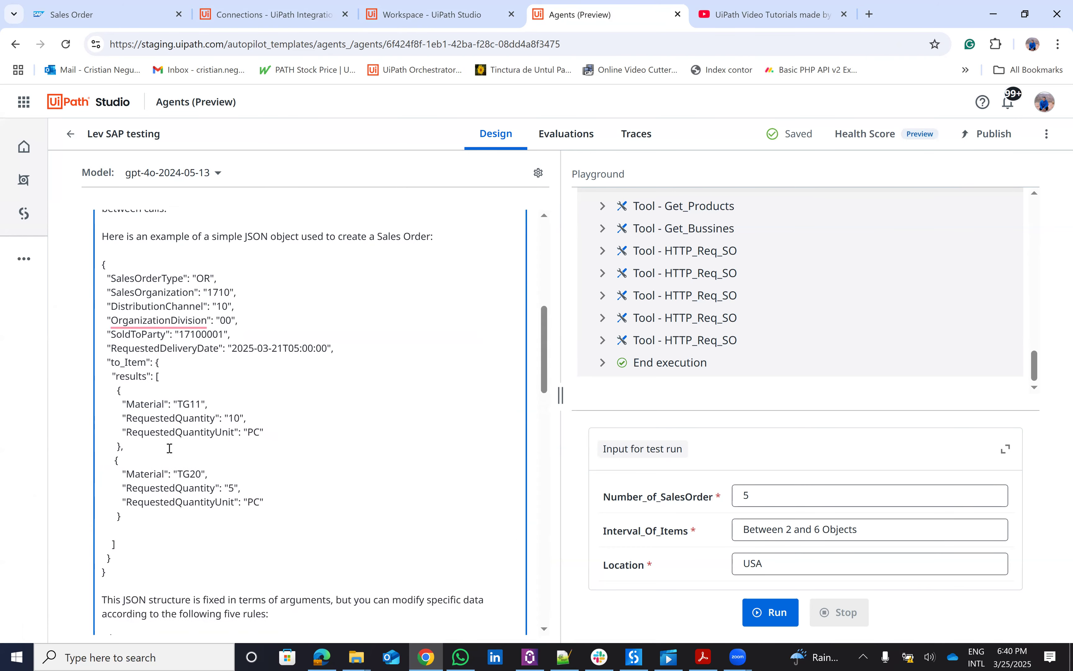
{"action": "scroll", "coordinate": [170, 449], "scroll_direction": "down", "scroll_amount": 7}
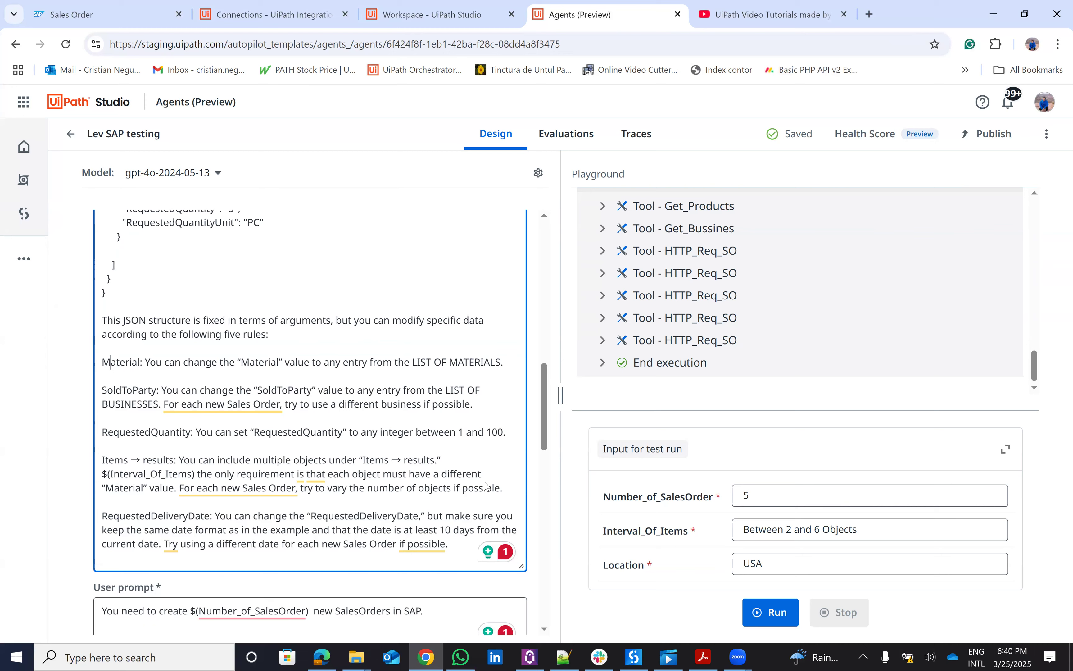
{"action": "scroll", "coordinate": [486, 486], "scroll_direction": "down", "scroll_amount": 2}
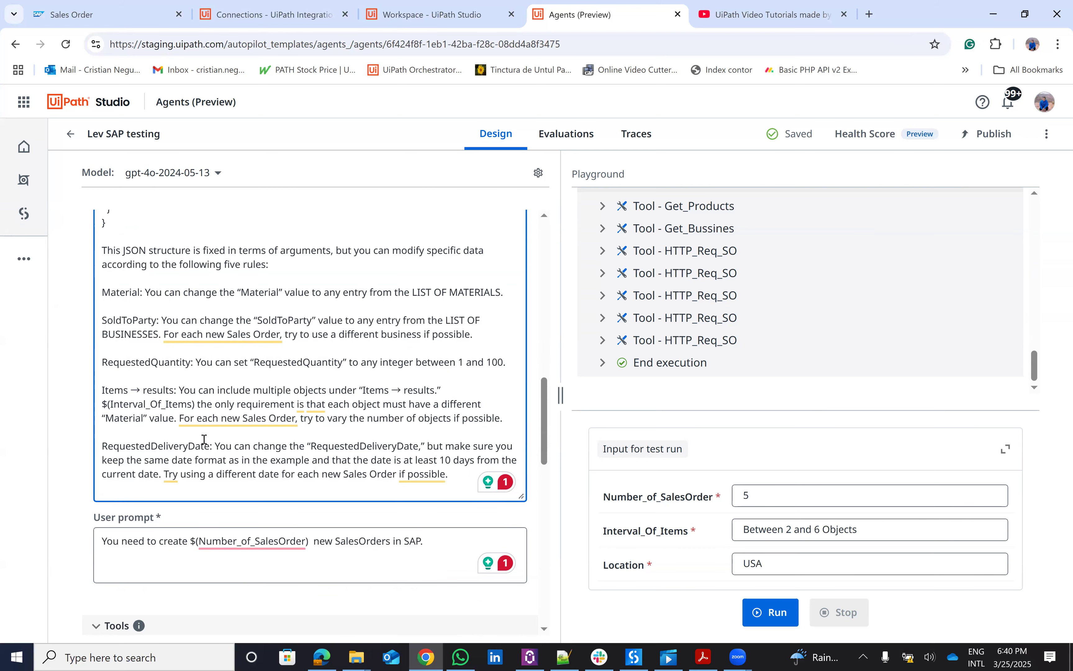
{"action": "scroll", "coordinate": [204, 462], "scroll_direction": "up", "scroll_amount": 10}
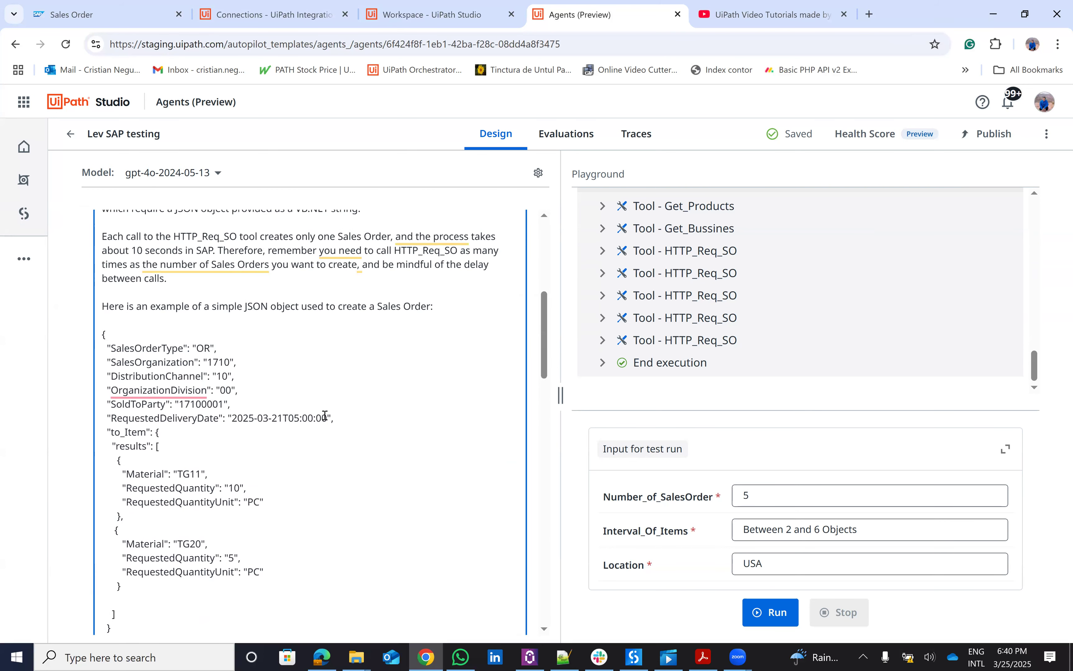
{"action": "scroll", "coordinate": [310, 421], "scroll_direction": "down", "scroll_amount": 8}
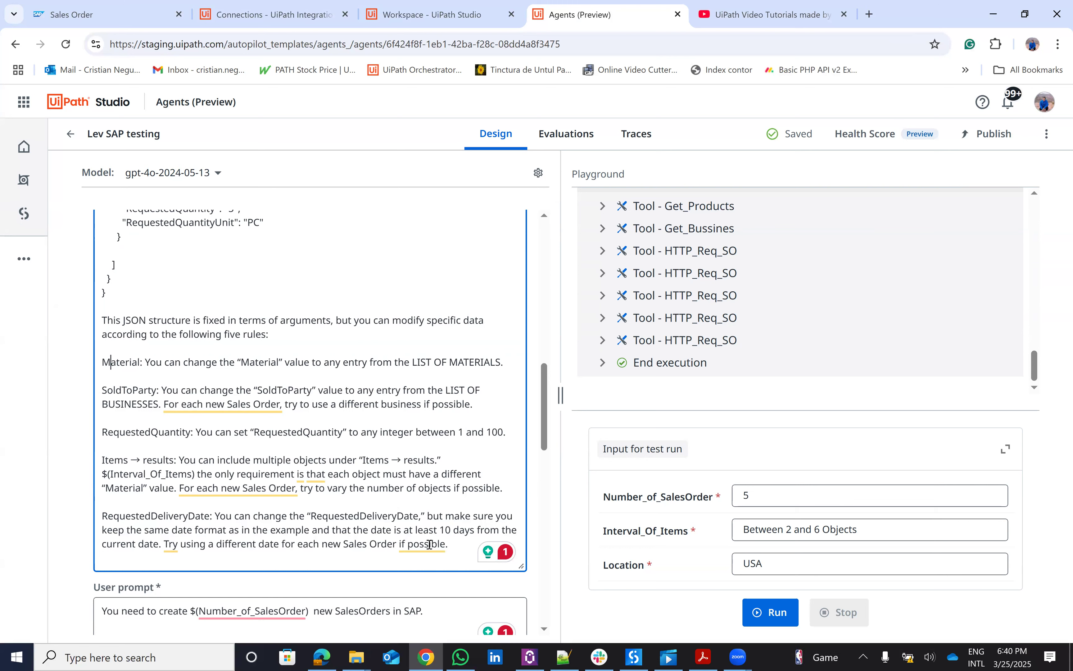
- Switch back to the open SAP order, check its process flow and return to the sales order list
{"action": "left_click", "coordinate": [109, 8]}
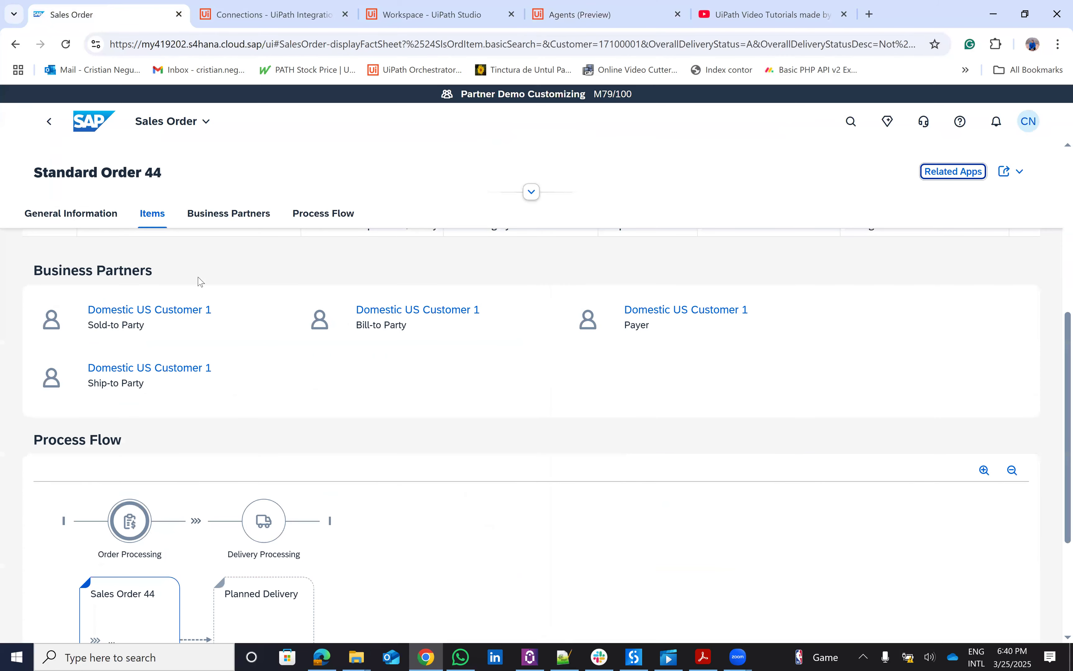
{"action": "scroll", "coordinate": [194, 439], "scroll_direction": "down", "scroll_amount": 4}
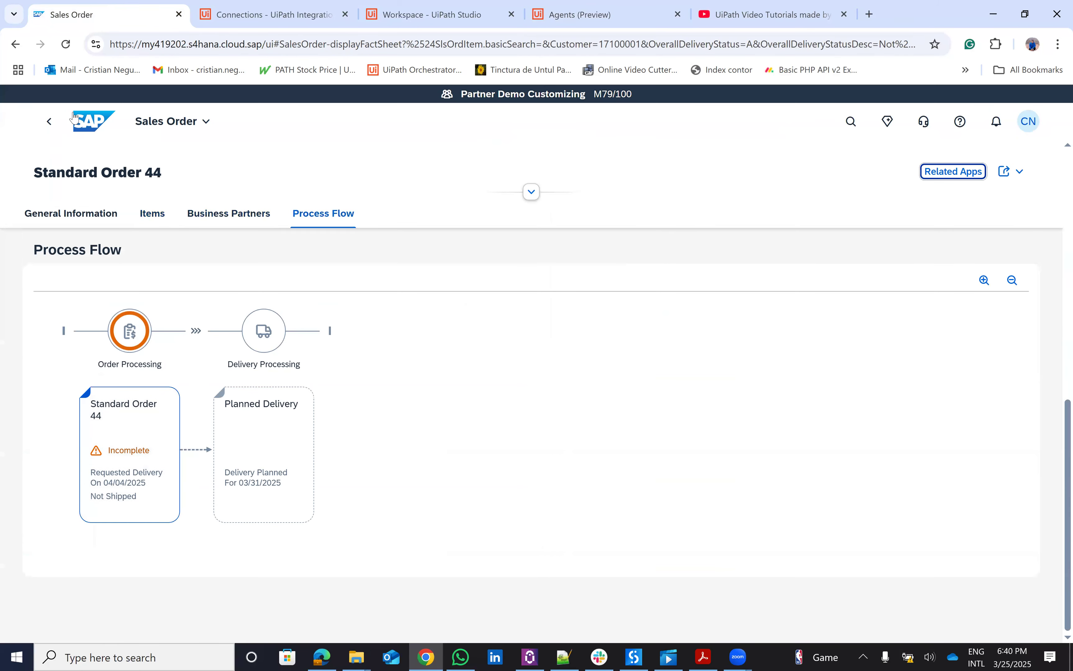
{"action": "left_click", "coordinate": [16, 46]}
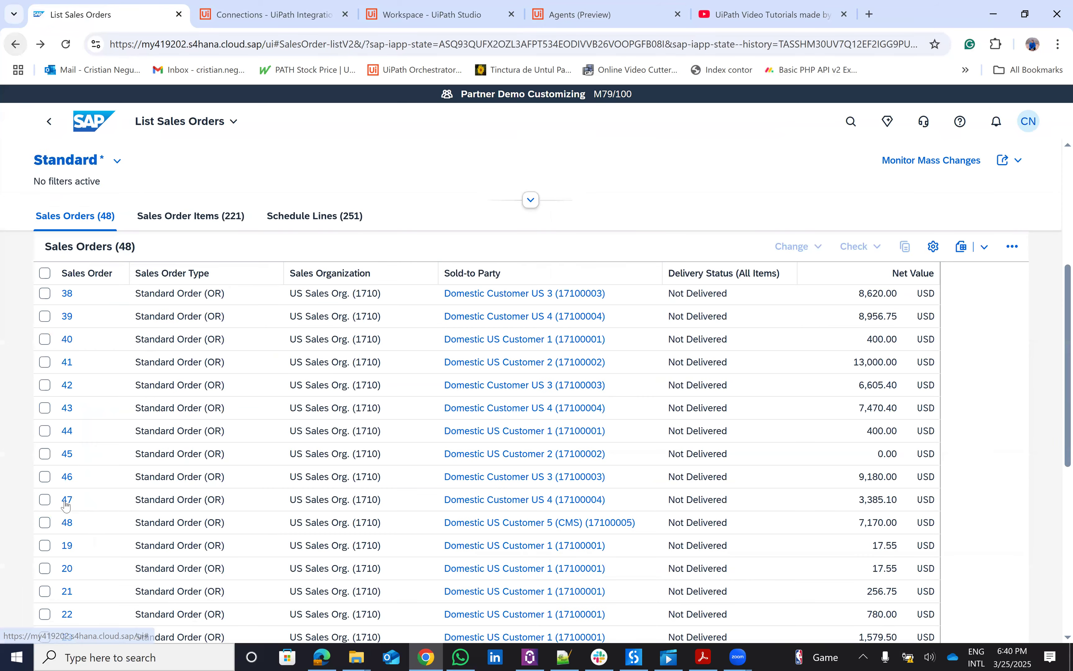
- Open the fourth newly created order, for Domestic Customer US 4, review its items, partners and process flow, and return to the list
{"action": "left_click", "coordinate": [67, 500]}
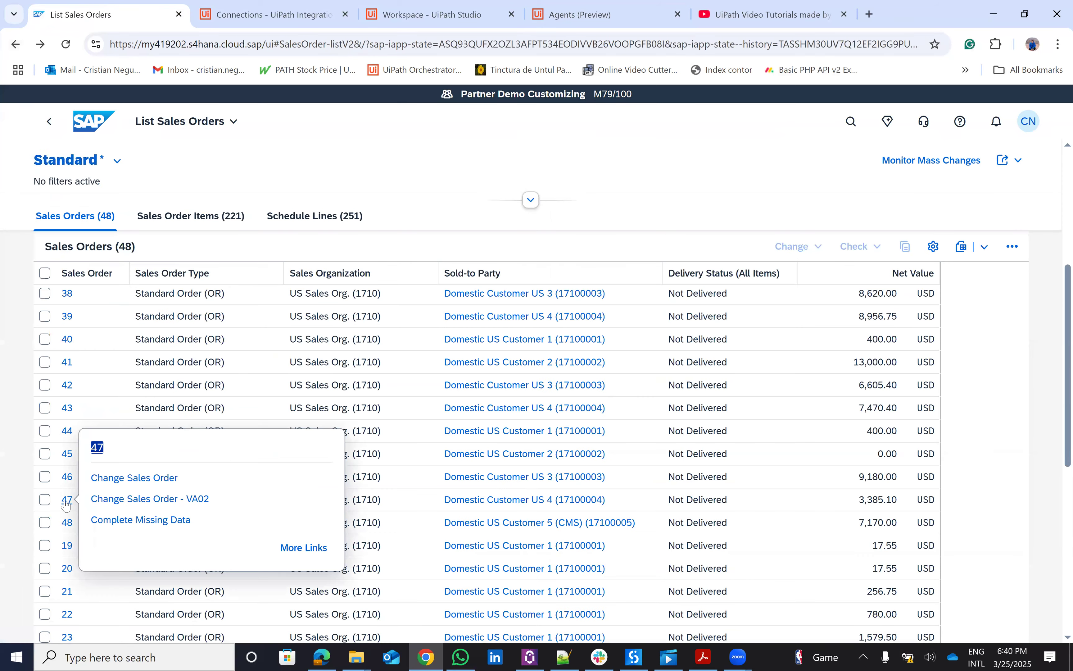
{"action": "left_click", "coordinate": [98, 449]}
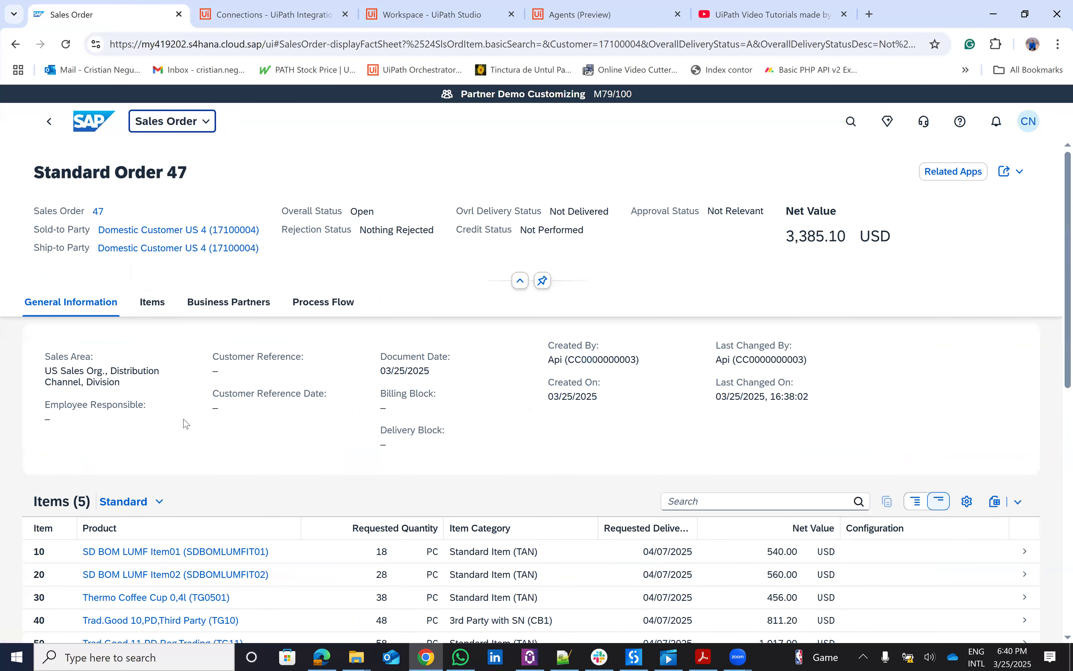
{"action": "scroll", "coordinate": [175, 304], "scroll_direction": "down", "scroll_amount": 5}
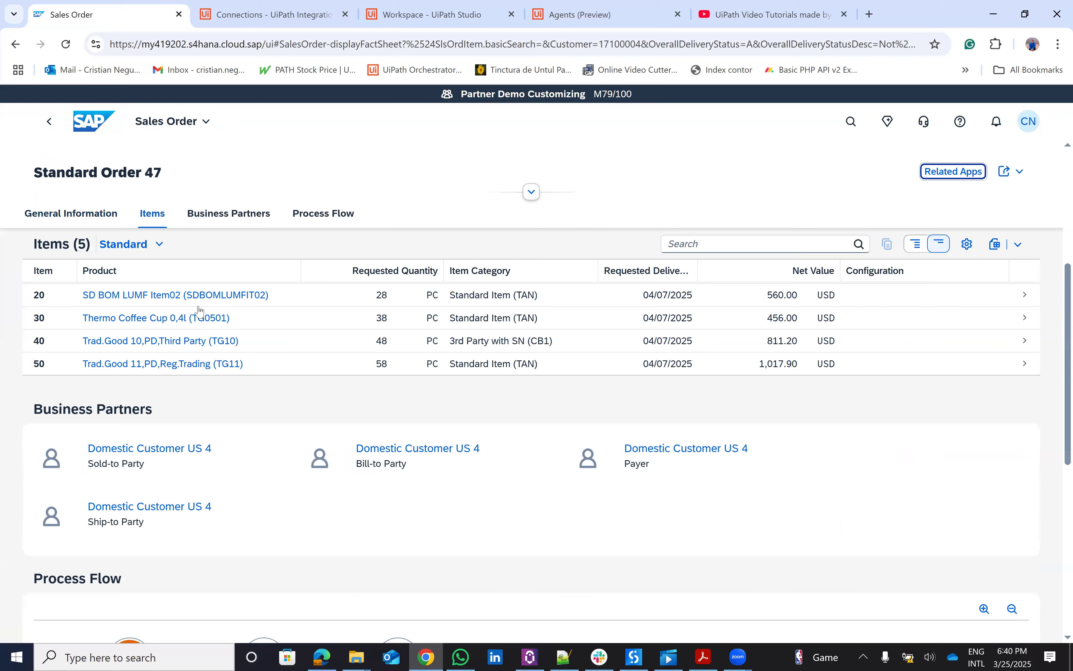
{"action": "scroll", "coordinate": [188, 381], "scroll_direction": "down", "scroll_amount": 5}
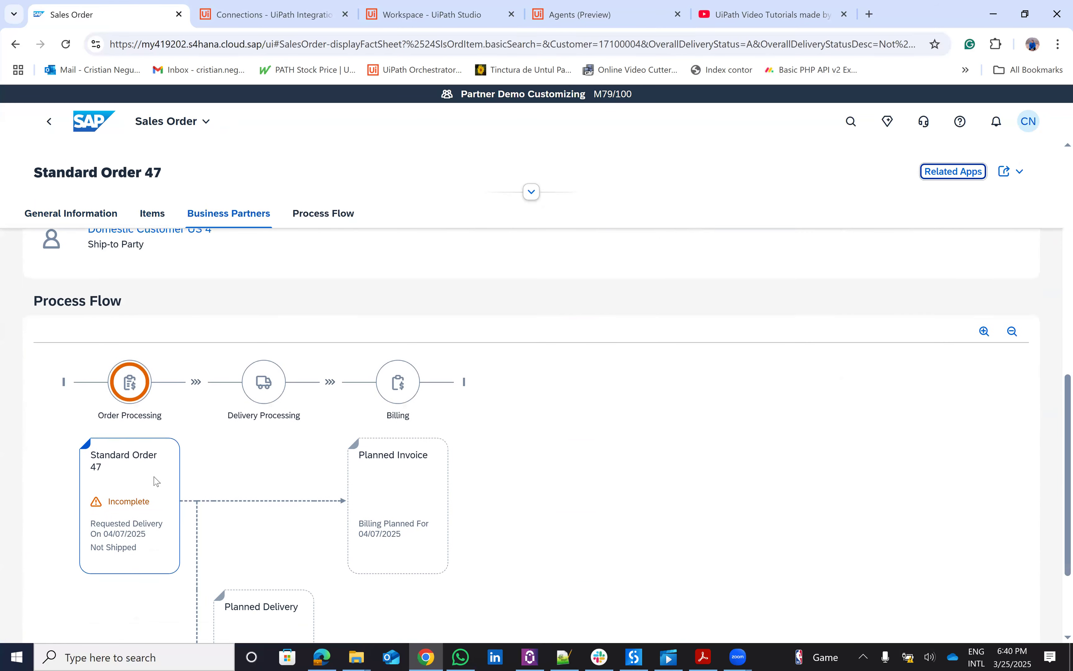
{"action": "scroll", "coordinate": [160, 525], "scroll_direction": "up", "scroll_amount": 10}
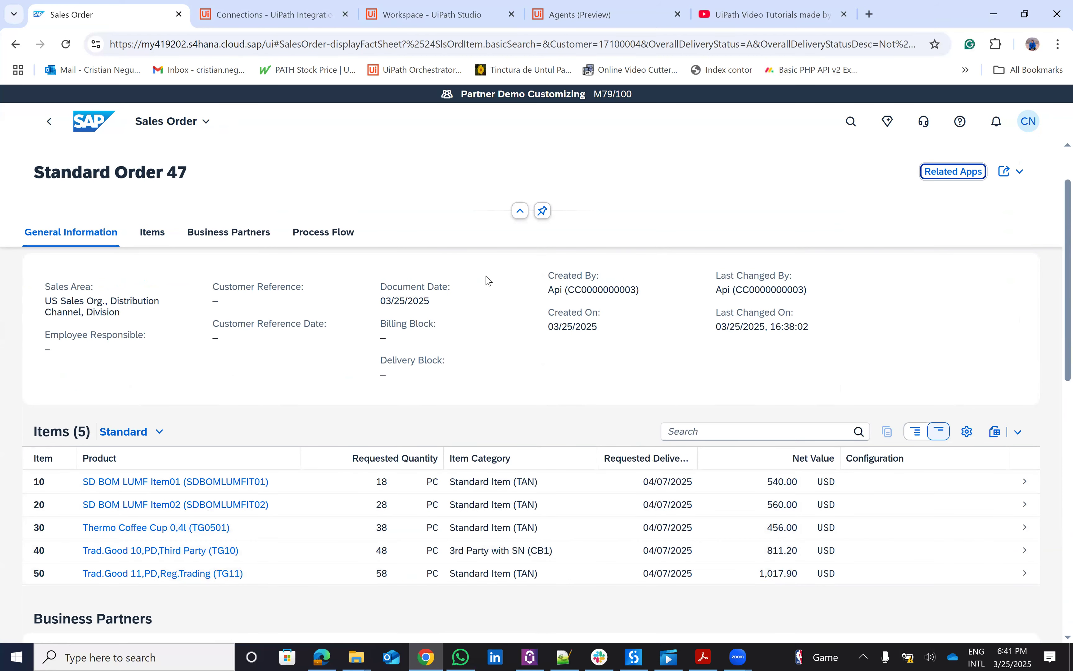
{"action": "scroll", "coordinate": [77, 317], "scroll_direction": "up", "scroll_amount": 3}
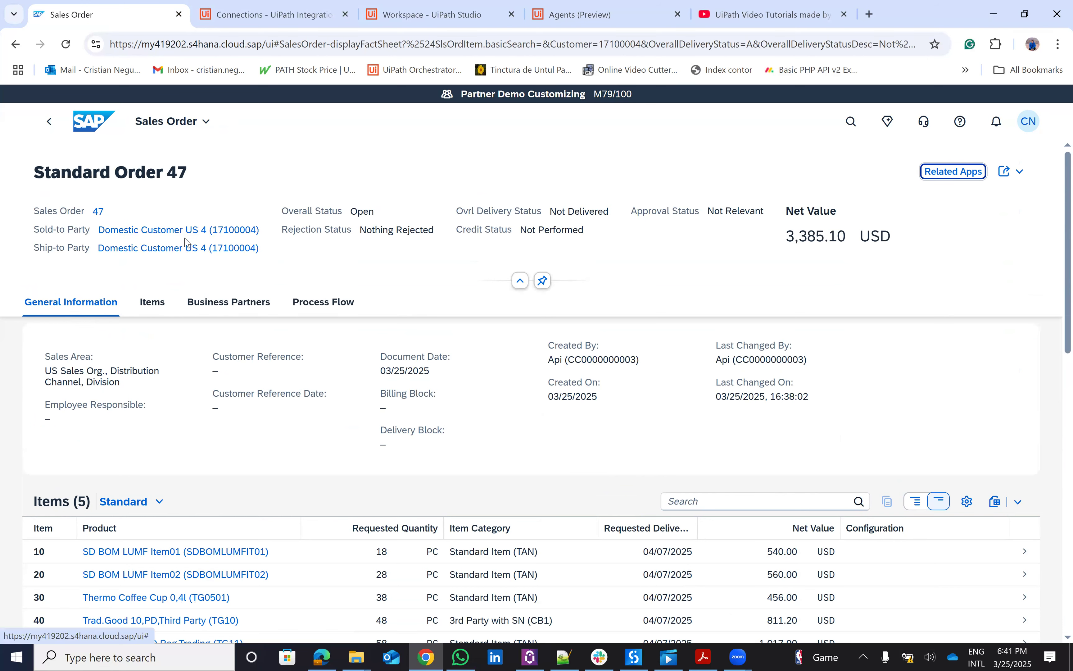
{"action": "scroll", "coordinate": [185, 243], "scroll_direction": "down", "scroll_amount": 3}
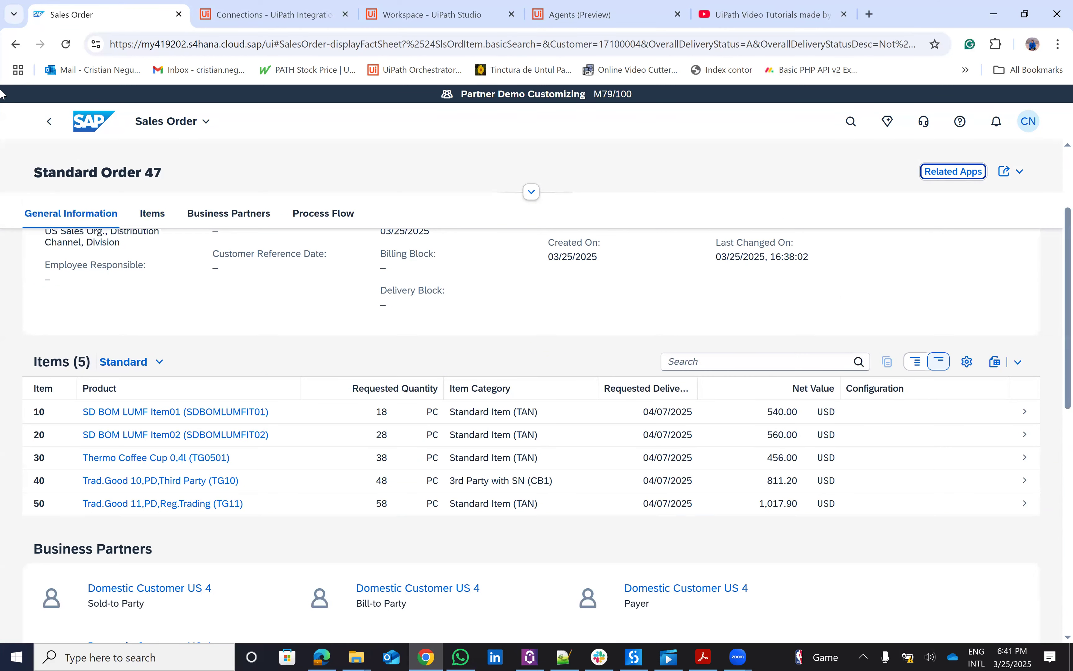
{"action": "left_click", "coordinate": [13, 44]}
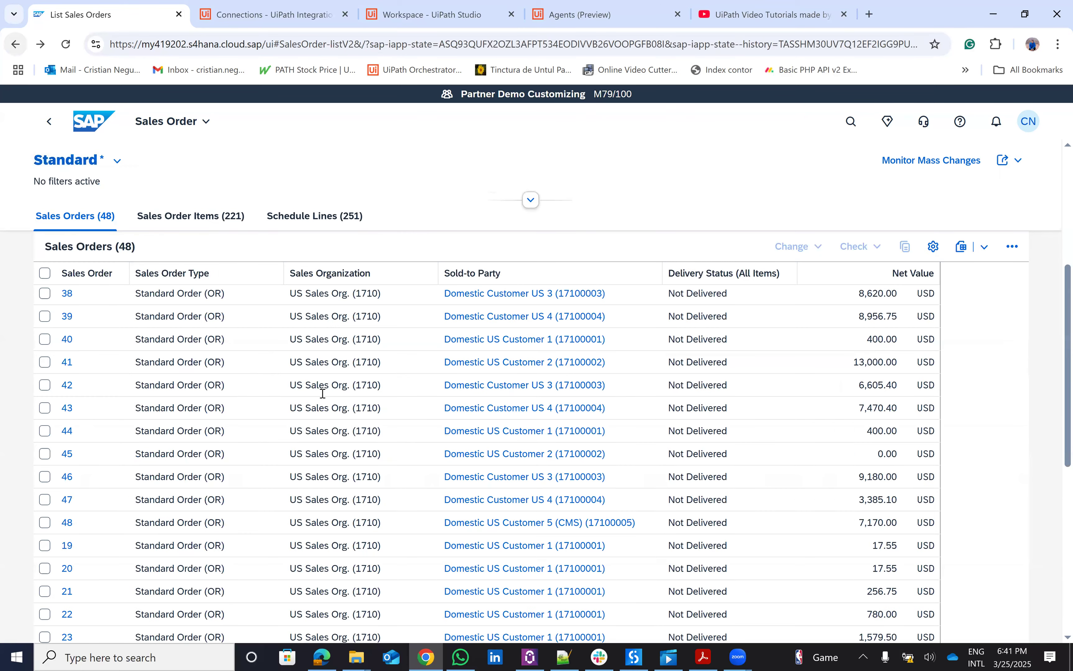
- Switch to the UiPath agent and review its HTTP_Req_SO, Get_Products and Get_Bussines tool definitions and the start of the system prompt
{"action": "left_click", "coordinate": [630, 10]}
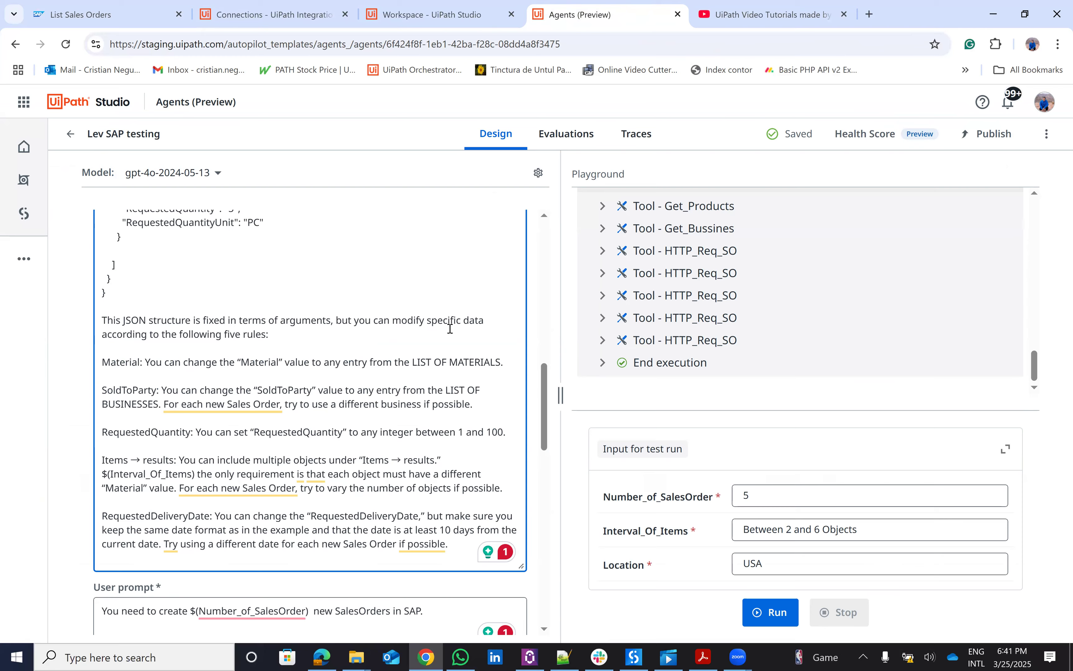
{"action": "scroll", "coordinate": [447, 330], "scroll_direction": "down", "scroll_amount": 15}
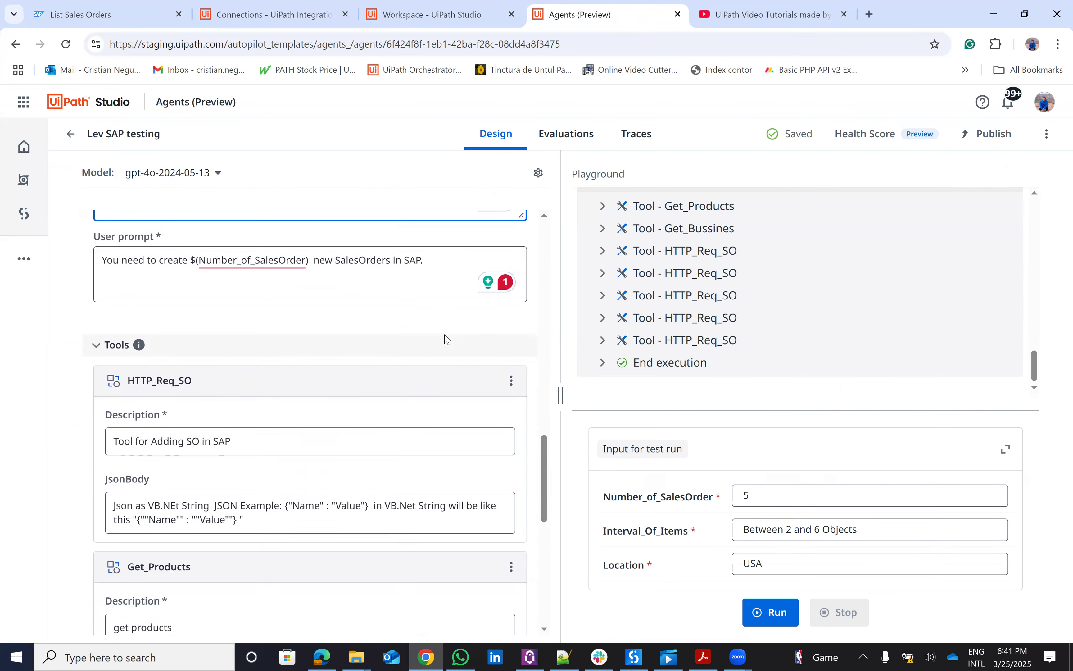
{"action": "scroll", "coordinate": [423, 362], "scroll_direction": "down", "scroll_amount": 2}
{"action": "scroll", "coordinate": [430, 362], "scroll_direction": "up", "scroll_amount": 12}
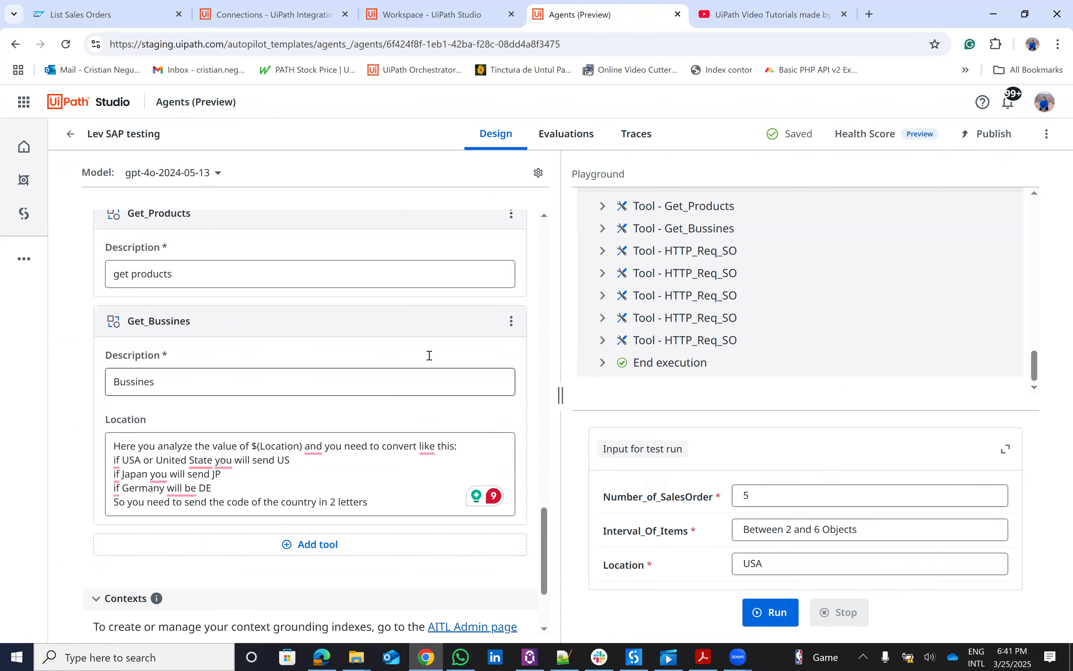
{"action": "scroll", "coordinate": [365, 241], "scroll_direction": "up", "scroll_amount": 10}
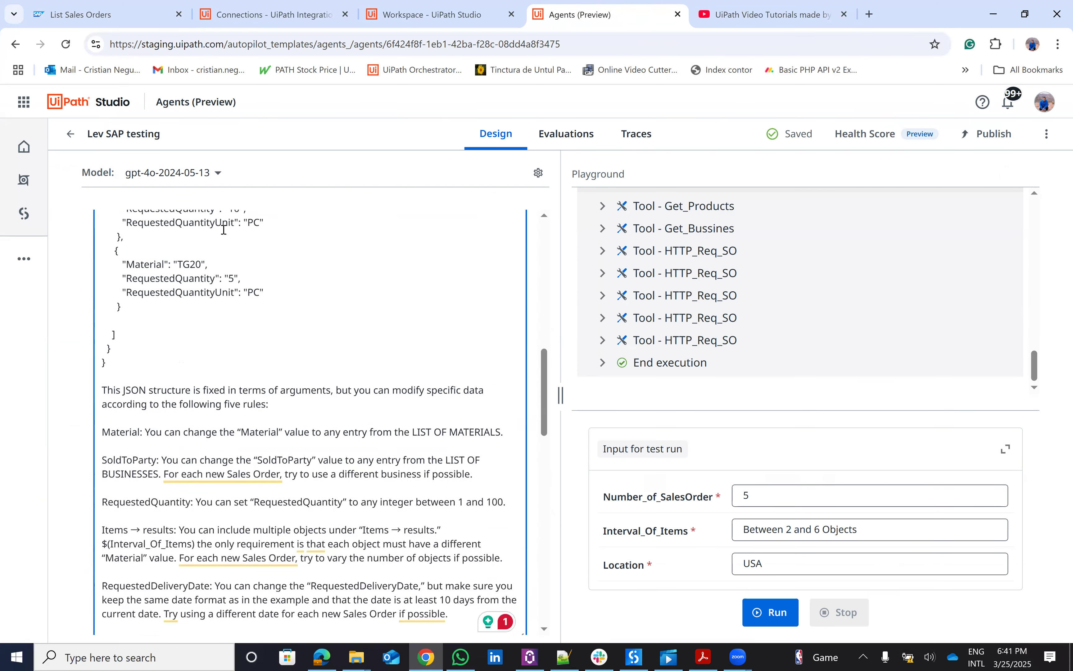
{"action": "scroll", "coordinate": [273, 251], "scroll_direction": "up", "scroll_amount": 3}
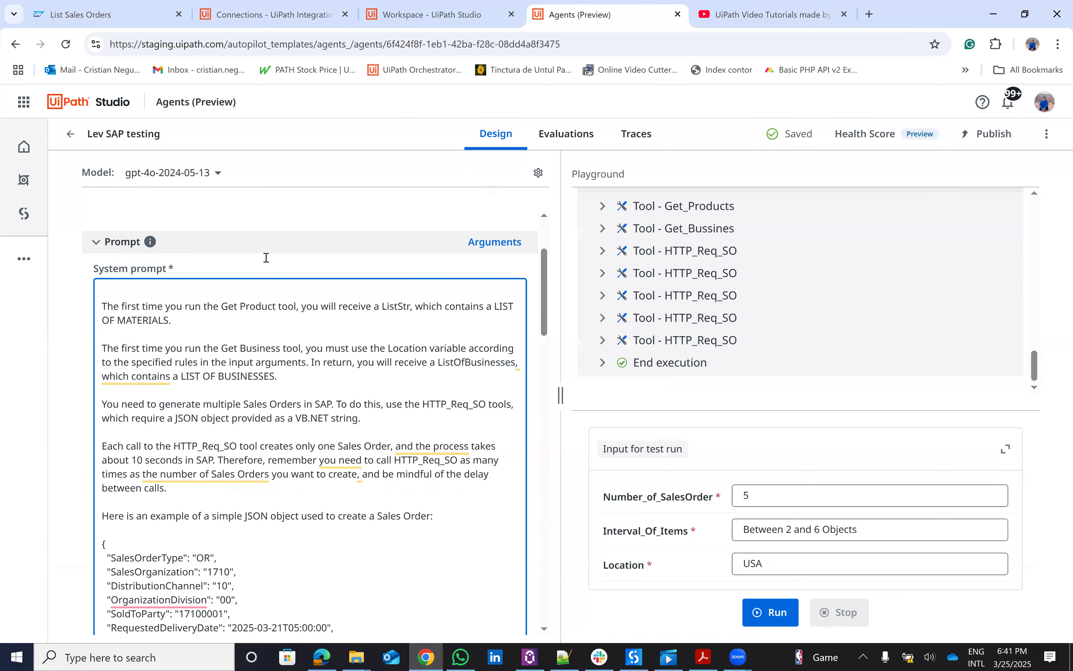
{"action": "scroll", "coordinate": [266, 258], "scroll_direction": "up", "scroll_amount": 2}
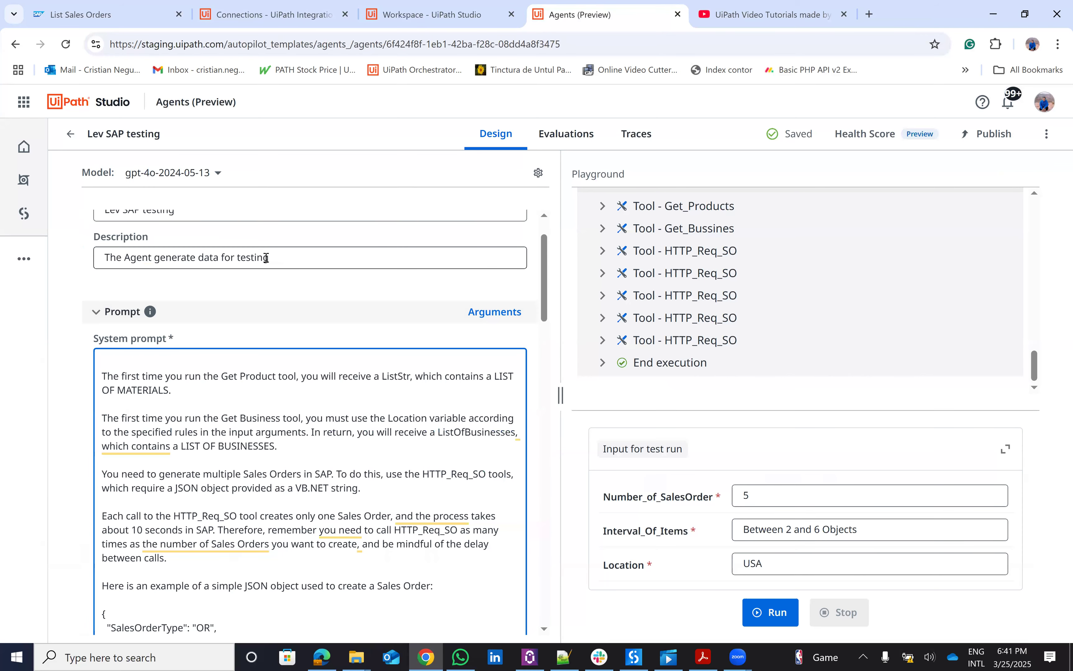
- Open the Get Products automation from the UiPath Studio workspace and show the direction and type of its ListStr argument
{"action": "left_click", "coordinate": [423, 4]}
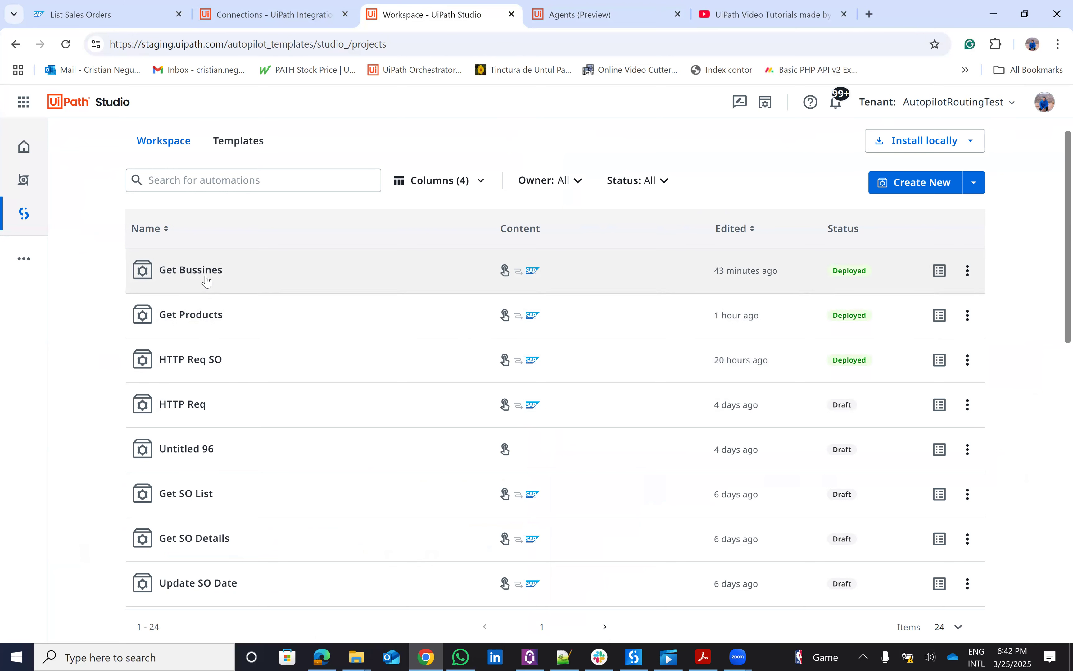
{"action": "left_click", "coordinate": [204, 317]}
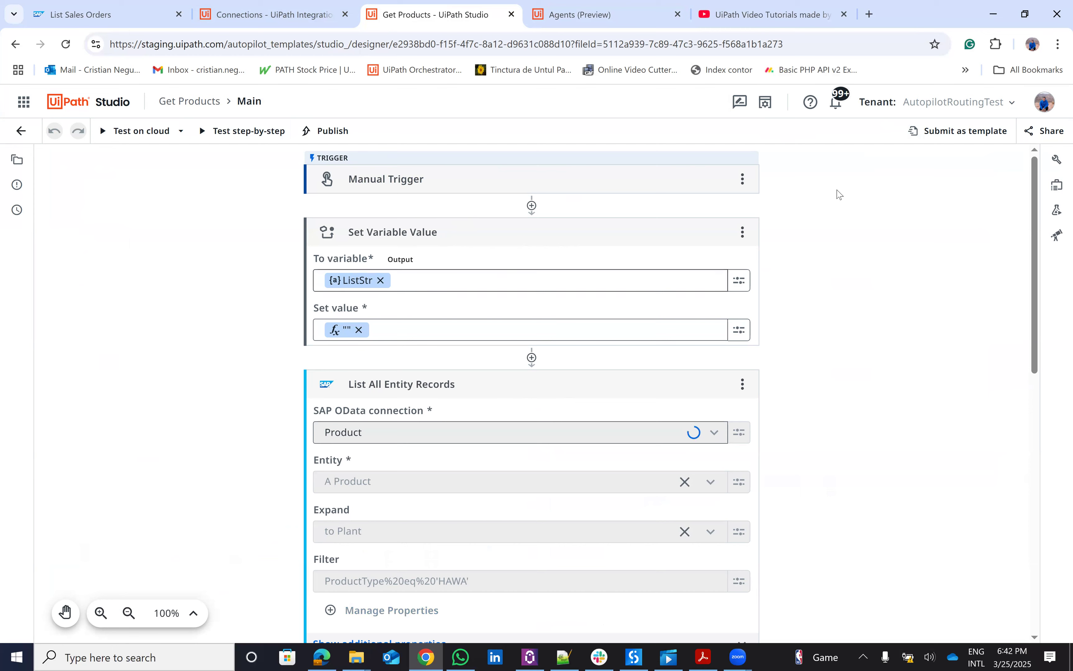
{"action": "left_click", "coordinate": [1058, 186]}
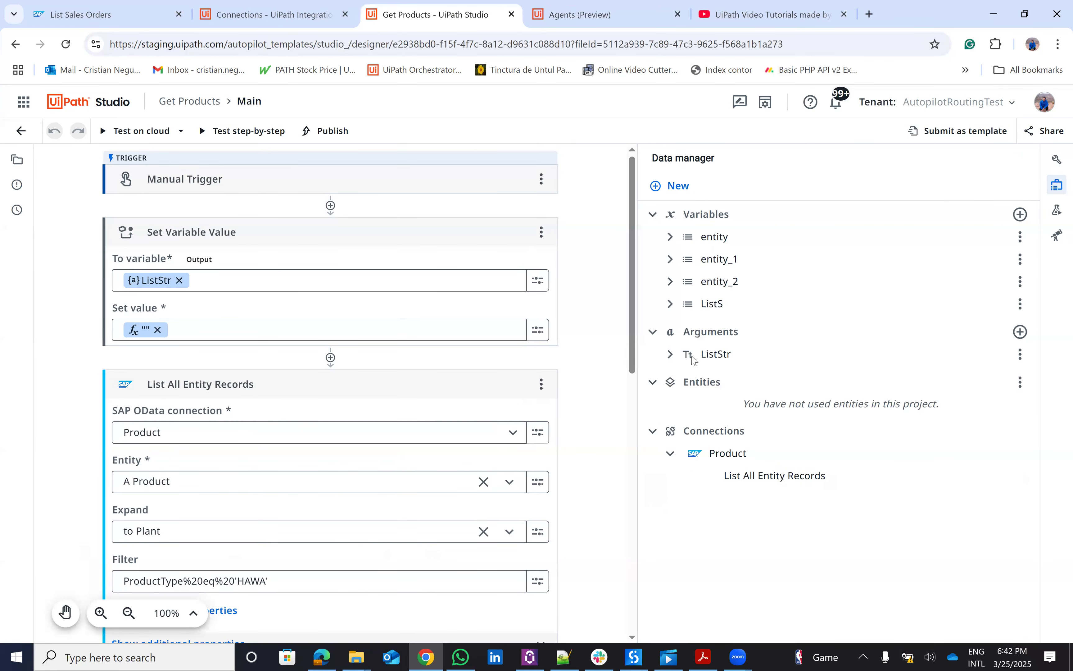
{"action": "left_click", "coordinate": [671, 354]}
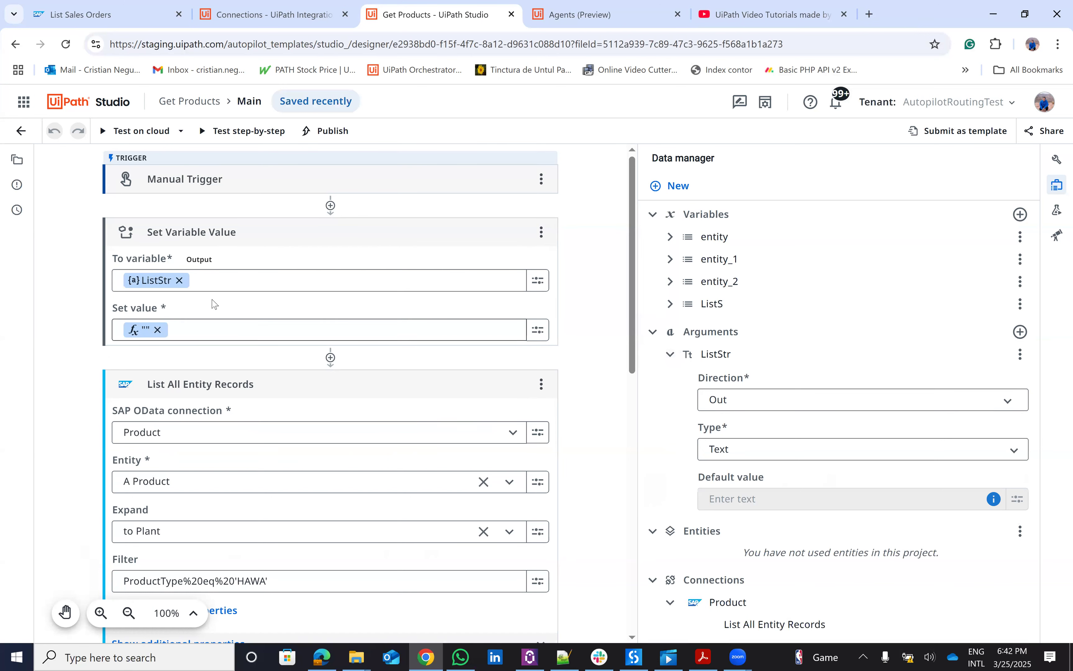
- Examine the Get Products workflow from the List All Entity Records filter through the loop's If condition to the expressions setting ListStr
{"action": "scroll", "coordinate": [63, 424], "scroll_direction": "down", "scroll_amount": 3}
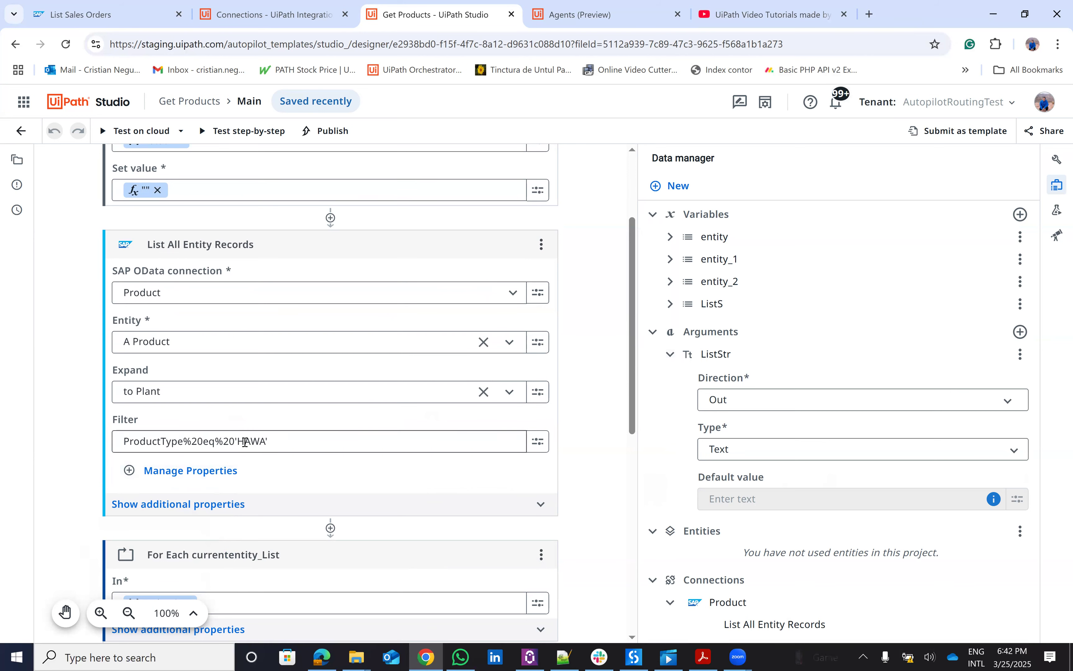
{"action": "scroll", "coordinate": [243, 439], "scroll_direction": "down", "scroll_amount": 3}
{"action": "scroll", "coordinate": [246, 447], "scroll_direction": "down", "scroll_amount": 12}
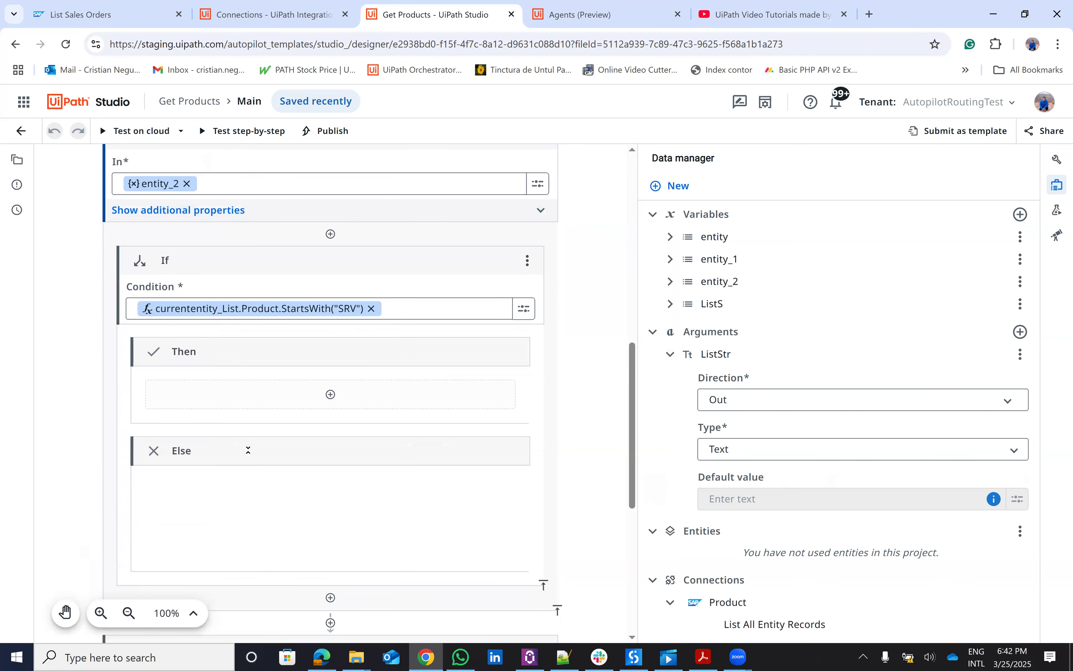
{"action": "scroll", "coordinate": [240, 461], "scroll_direction": "down", "scroll_amount": 1}
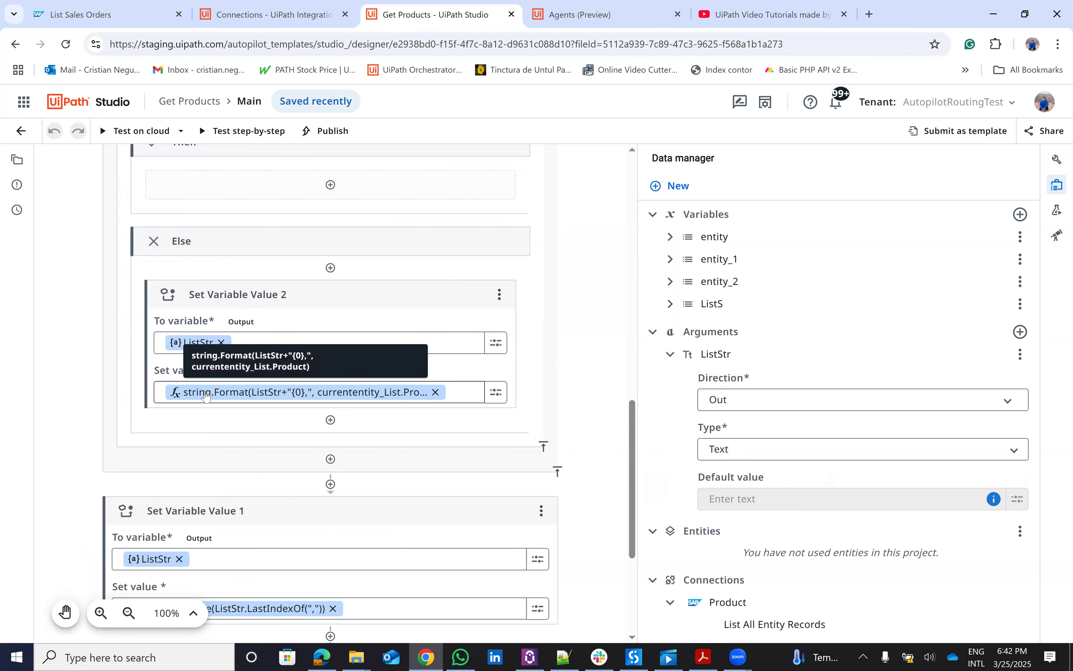
- Examine the end of the Get Products workflow, including the trailing-comma removal and Log Message, and review it back up to the trigger
{"action": "scroll", "coordinate": [208, 399], "scroll_direction": "down", "scroll_amount": 3}
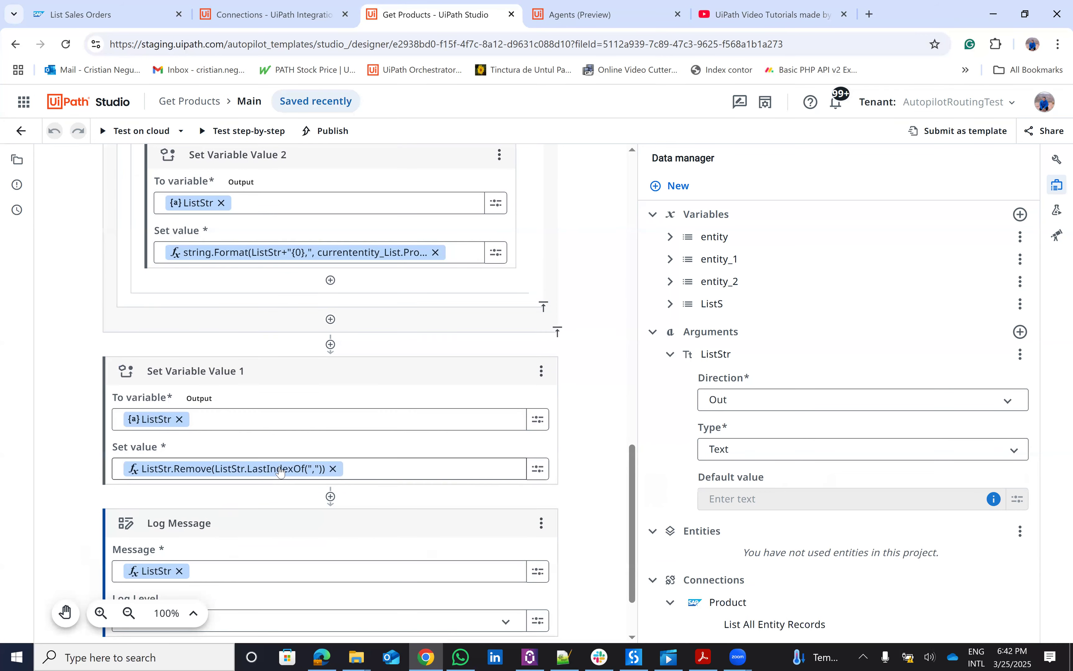
{"action": "scroll", "coordinate": [301, 540], "scroll_direction": "down", "scroll_amount": 2}
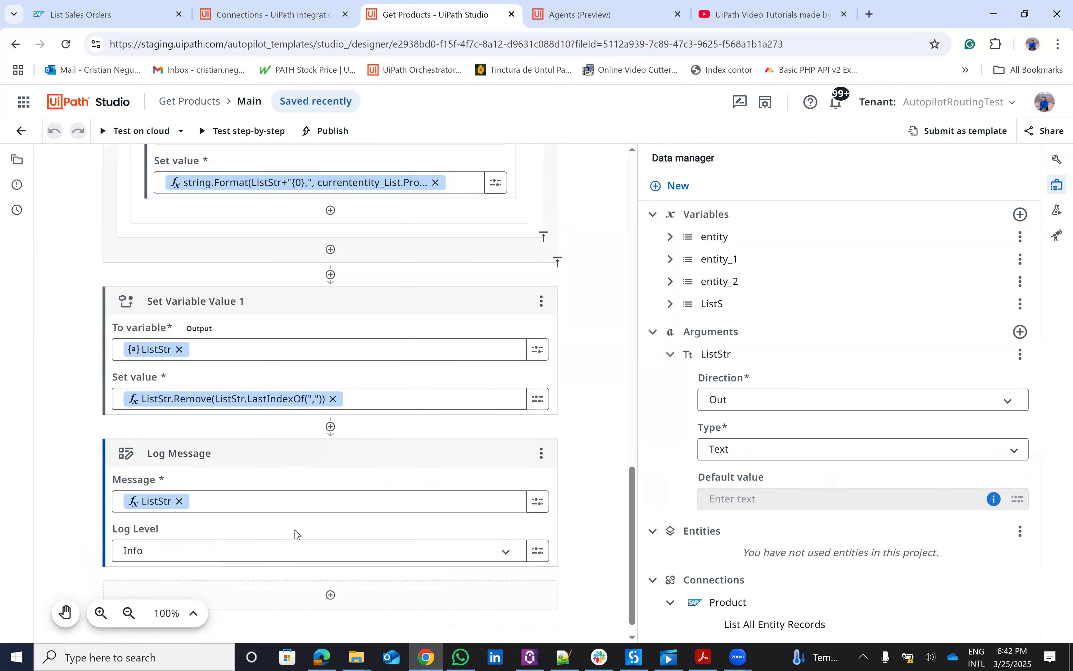
{"action": "scroll", "coordinate": [240, 491], "scroll_direction": "up", "scroll_amount": 3}
{"action": "scroll", "coordinate": [209, 460], "scroll_direction": "up", "scroll_amount": 6}
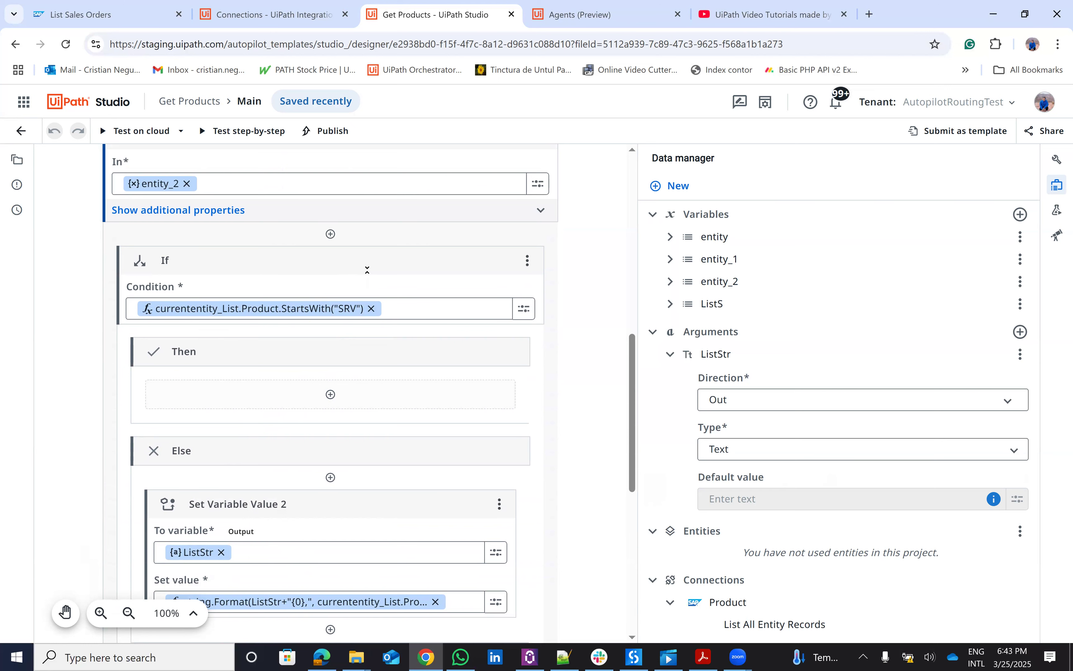
{"action": "scroll", "coordinate": [324, 338], "scroll_direction": "up", "scroll_amount": 6}
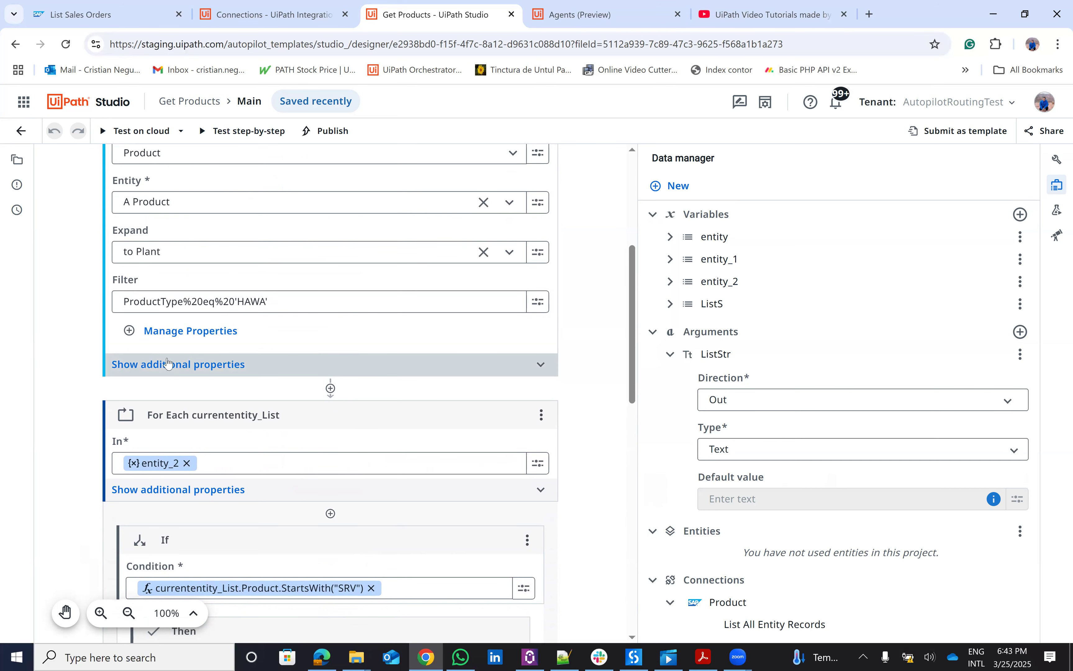
{"action": "scroll", "coordinate": [204, 325], "scroll_direction": "up", "scroll_amount": 6}
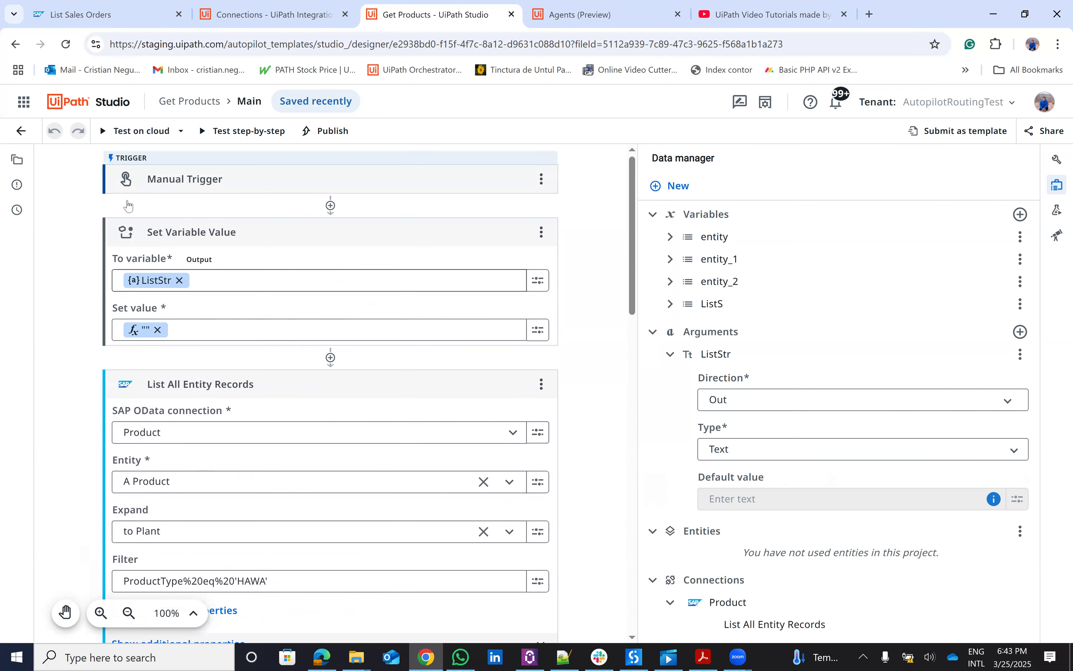
- Return to the Studio workspace and open the Get Bussines automation at its List All Entity Records activity
{"action": "left_click", "coordinate": [20, 134]}
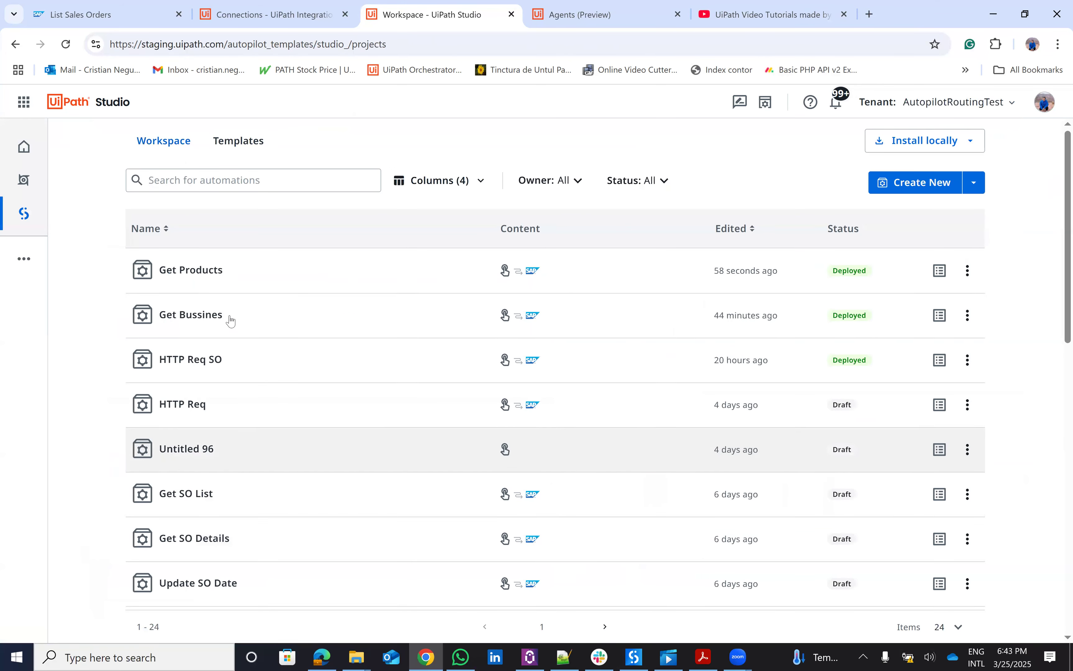
{"action": "left_click", "coordinate": [208, 319]}
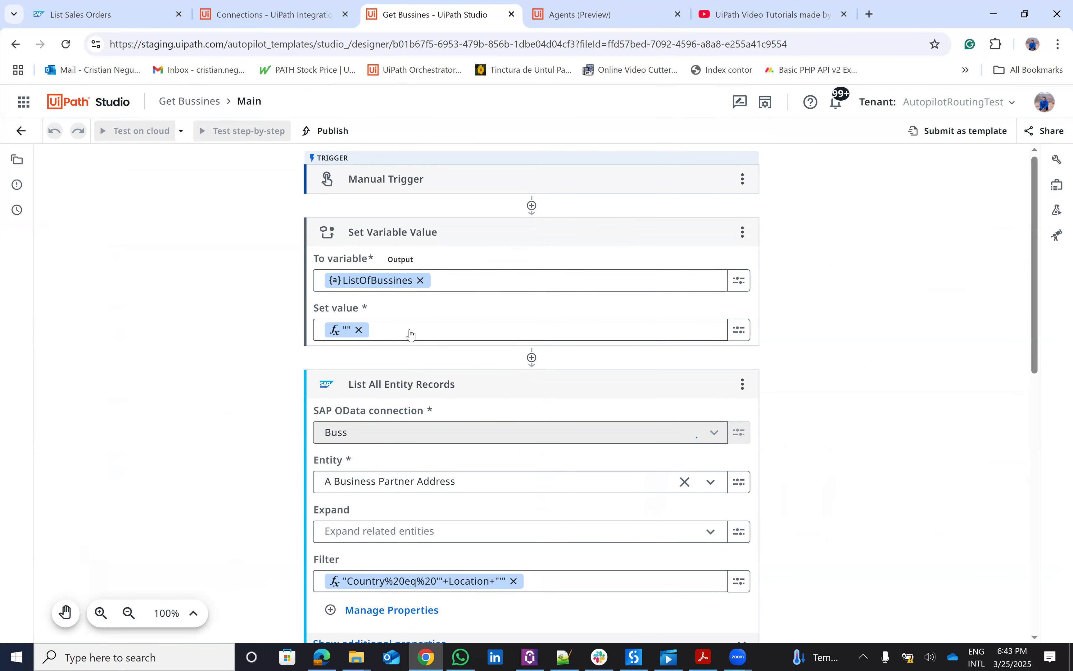
{"action": "scroll", "coordinate": [407, 331], "scroll_direction": "down", "scroll_amount": 3}
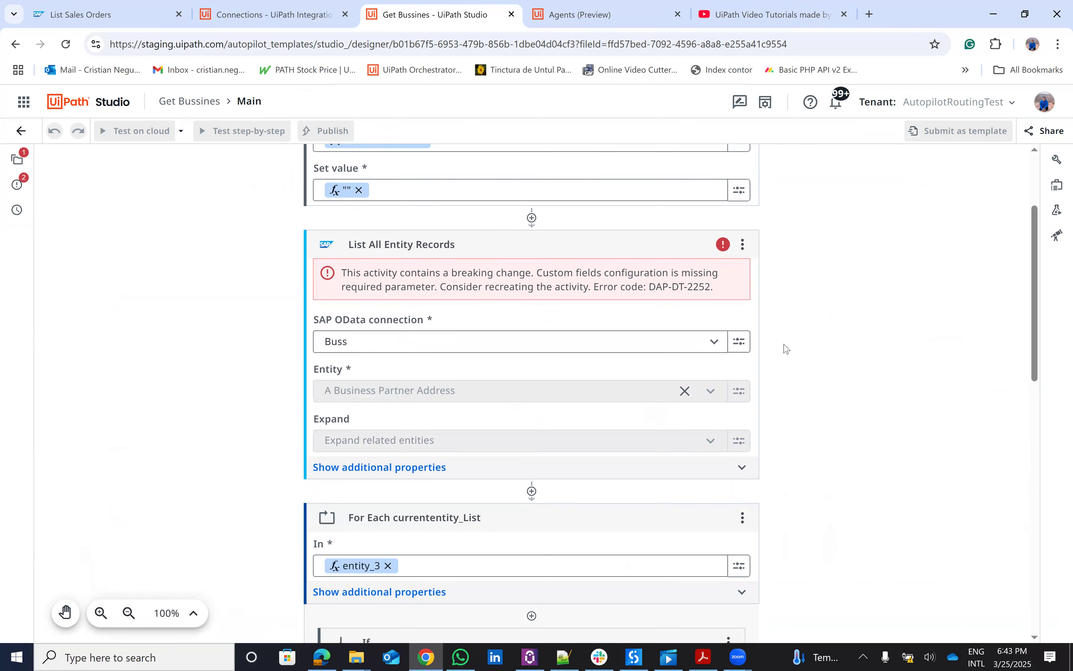
- Switch the SAP OData connection of List All Entity Records to Product and then back to Buss
{"action": "left_click", "coordinate": [425, 343]}
{"action": "left_click", "coordinate": [433, 435]}
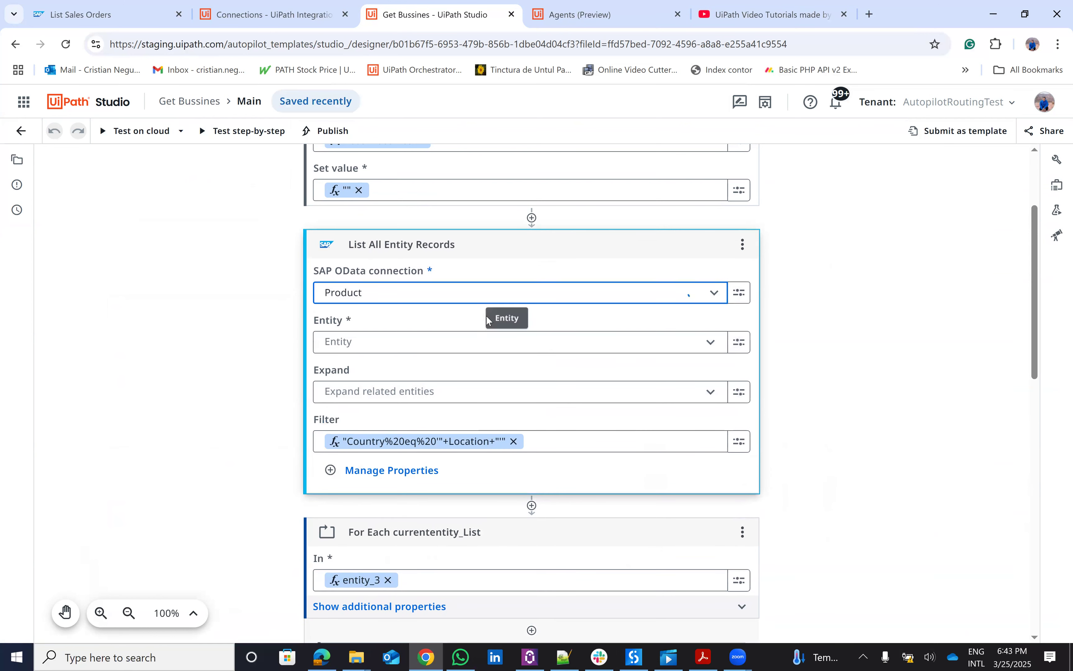
{"action": "left_click", "coordinate": [475, 300]}
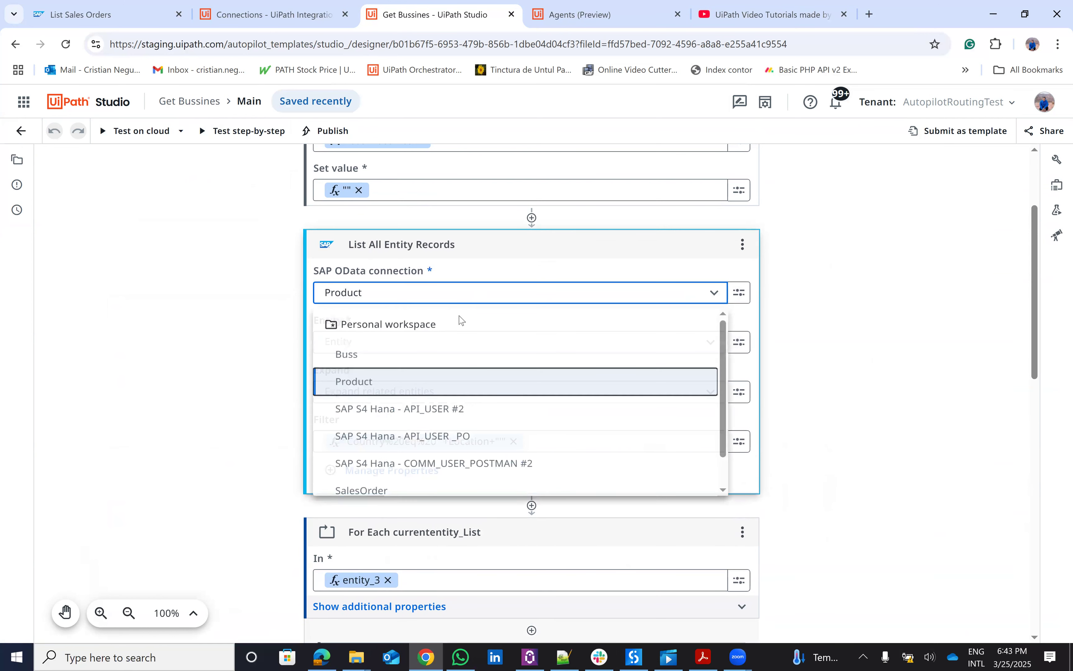
{"action": "left_click", "coordinate": [425, 353]}
- Set the entity of List All Entity Records to A Business Partner Address
{"action": "left_click", "coordinate": [462, 342]}
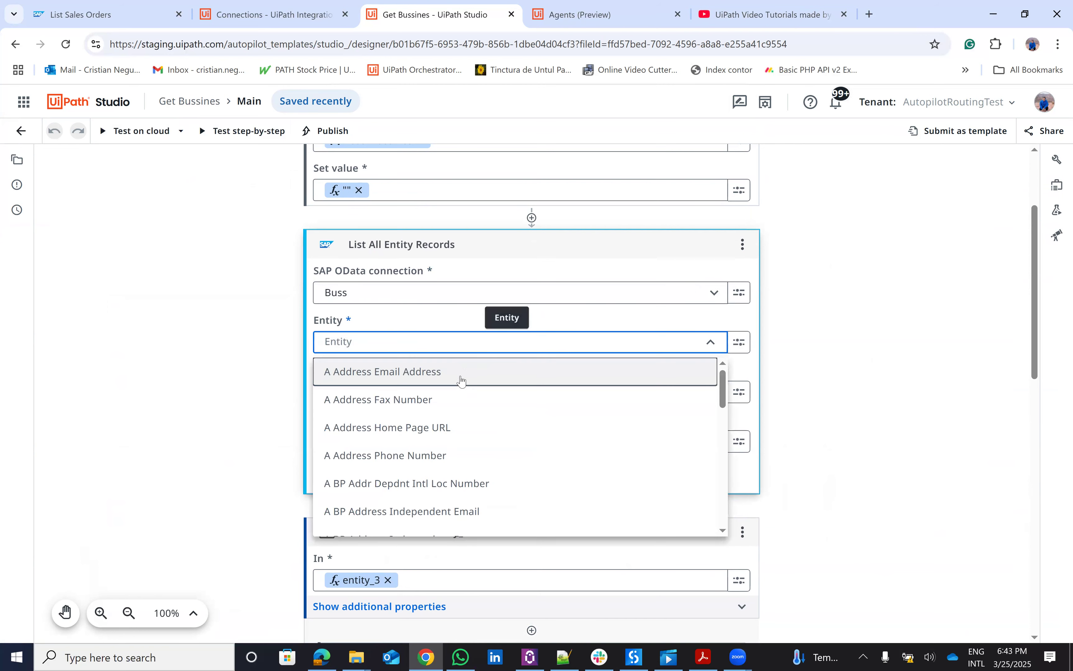
{"action": "scroll", "coordinate": [470, 430], "scroll_direction": "down", "scroll_amount": 5}
{"action": "scroll", "coordinate": [474, 432], "scroll_direction": "down", "scroll_amount": 5}
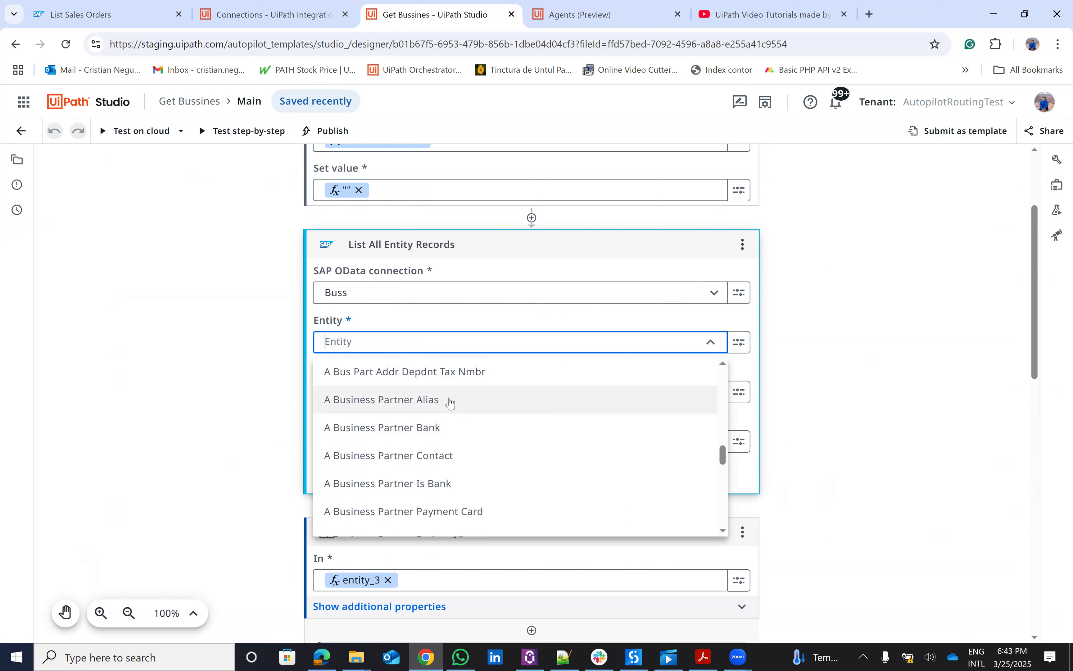
{"action": "scroll", "coordinate": [450, 402], "scroll_direction": "up", "scroll_amount": 1}
{"action": "left_click", "coordinate": [449, 414]}
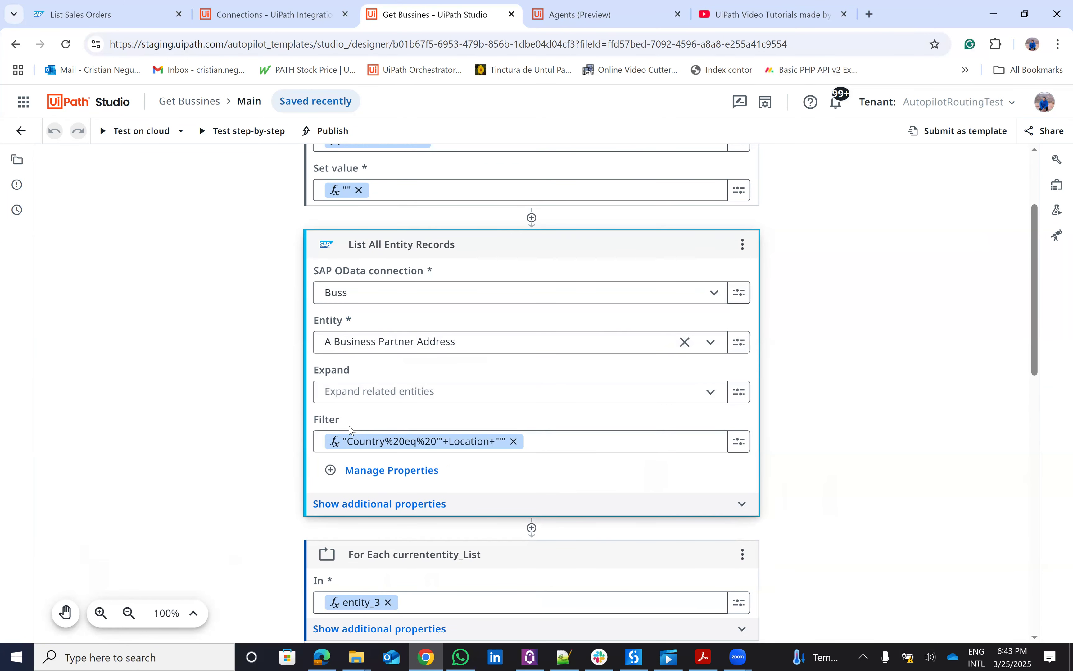
- Review the Country filter of List All Entity Records and show the details of the Location and ListOfBussines arguments
{"action": "scroll", "coordinate": [327, 425], "scroll_direction": "down", "scroll_amount": 3}
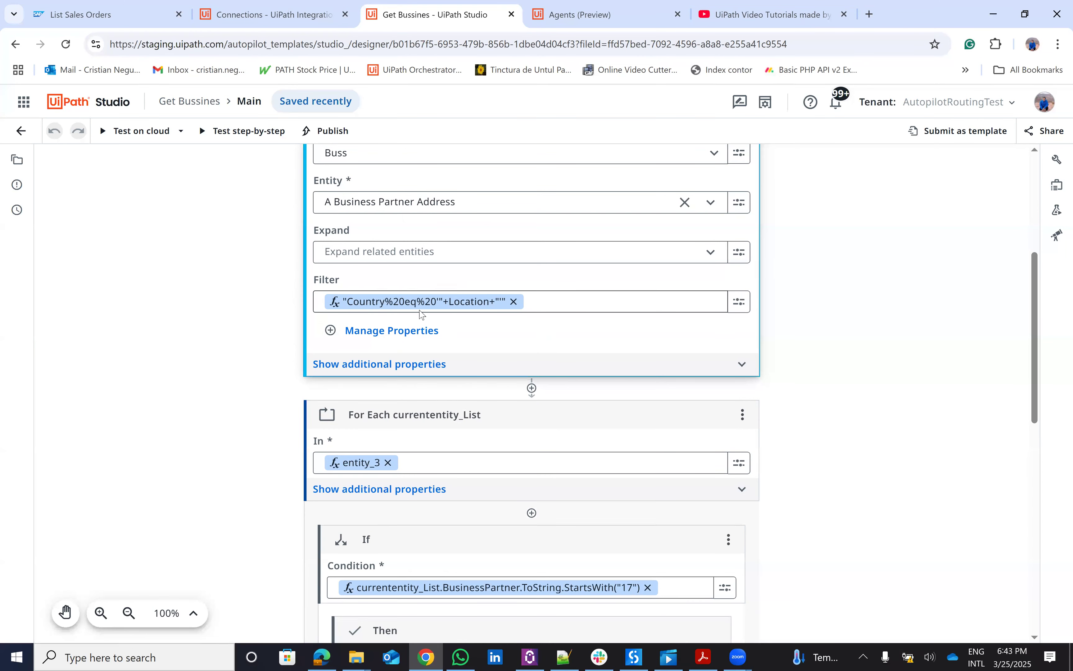
{"action": "left_click", "coordinate": [1058, 184]}
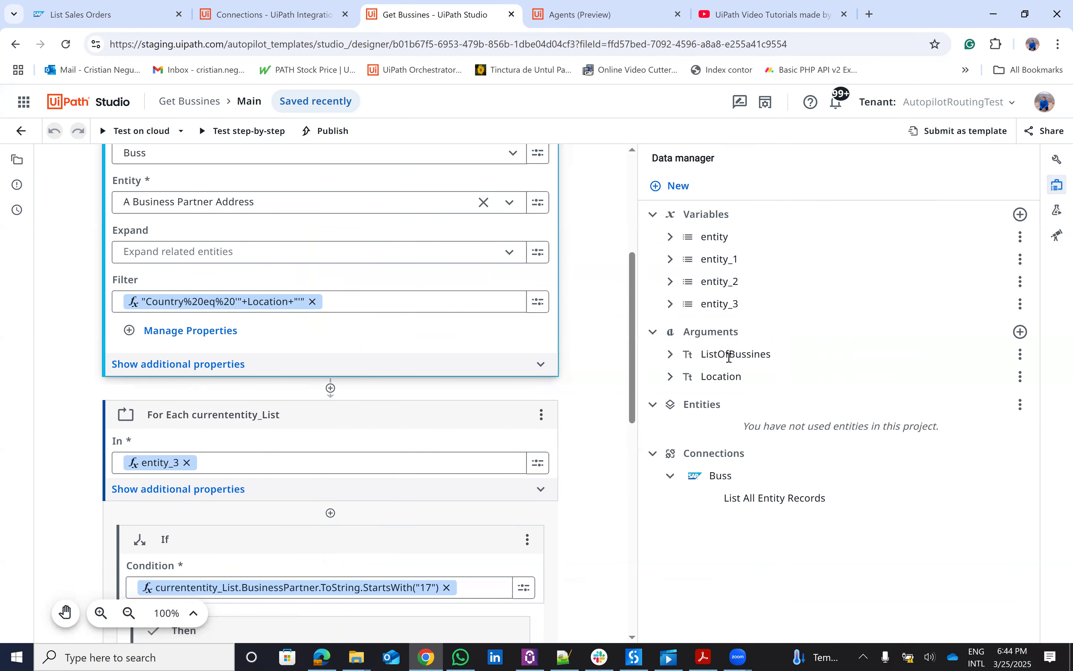
{"action": "left_click", "coordinate": [670, 376]}
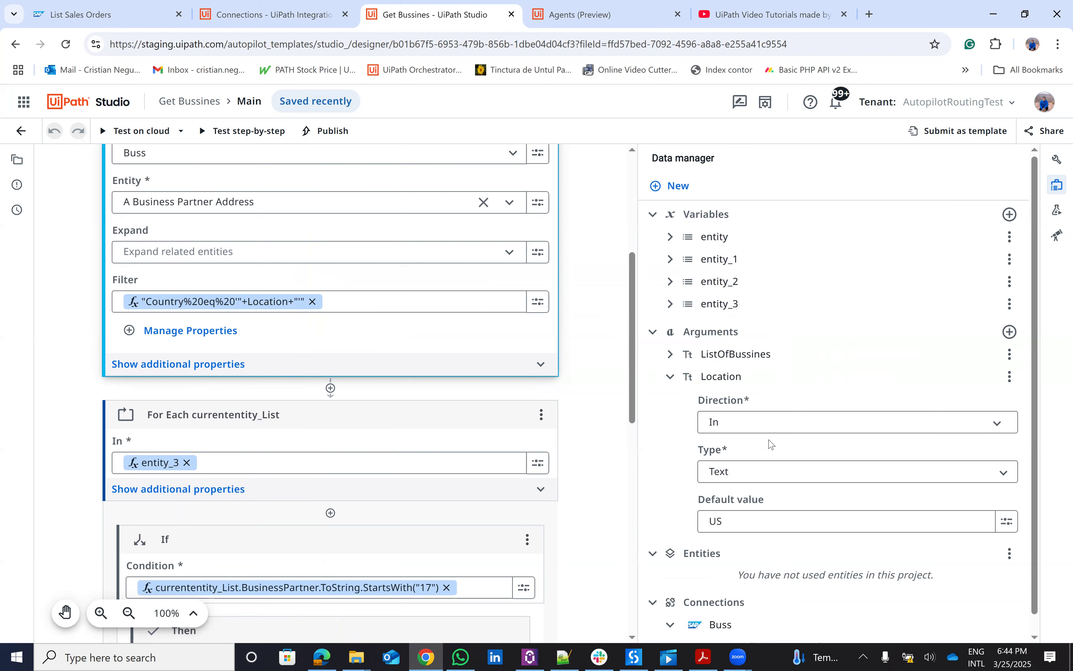
{"action": "left_click", "coordinate": [671, 354]}
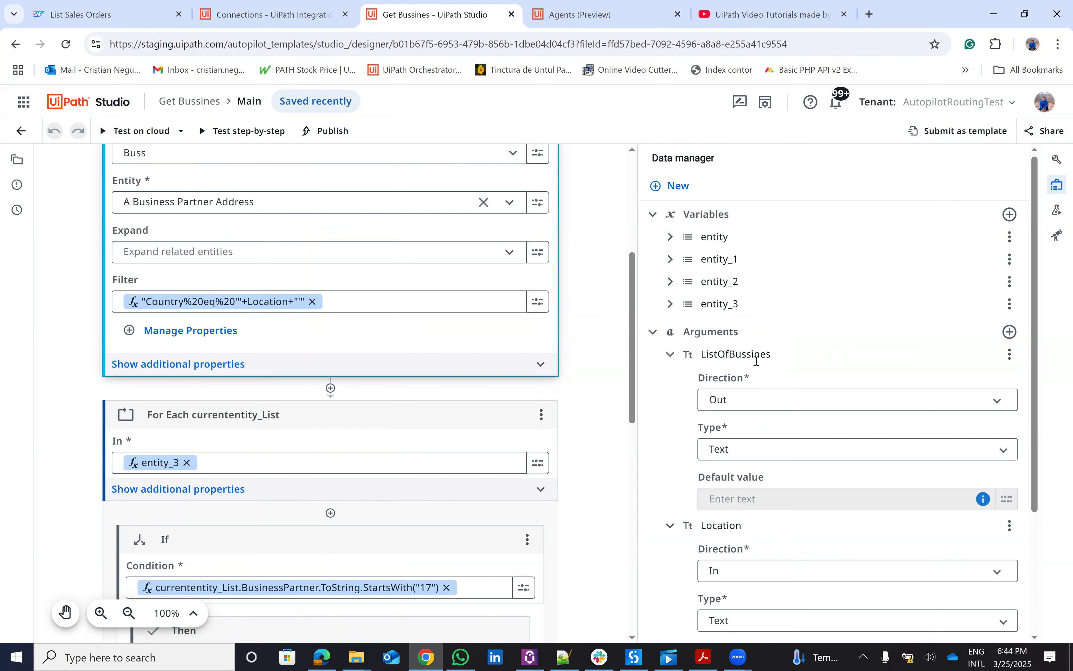
- Examine the rest of the Get Bussines workflow, from the loop's If branches to the final Set Variable Value and Log Message activities
{"action": "scroll", "coordinate": [284, 306], "scroll_direction": "down", "scroll_amount": 3}
{"action": "scroll", "coordinate": [282, 316], "scroll_direction": "down", "scroll_amount": 3}
{"action": "scroll", "coordinate": [254, 369], "scroll_direction": "down", "scroll_amount": 5}
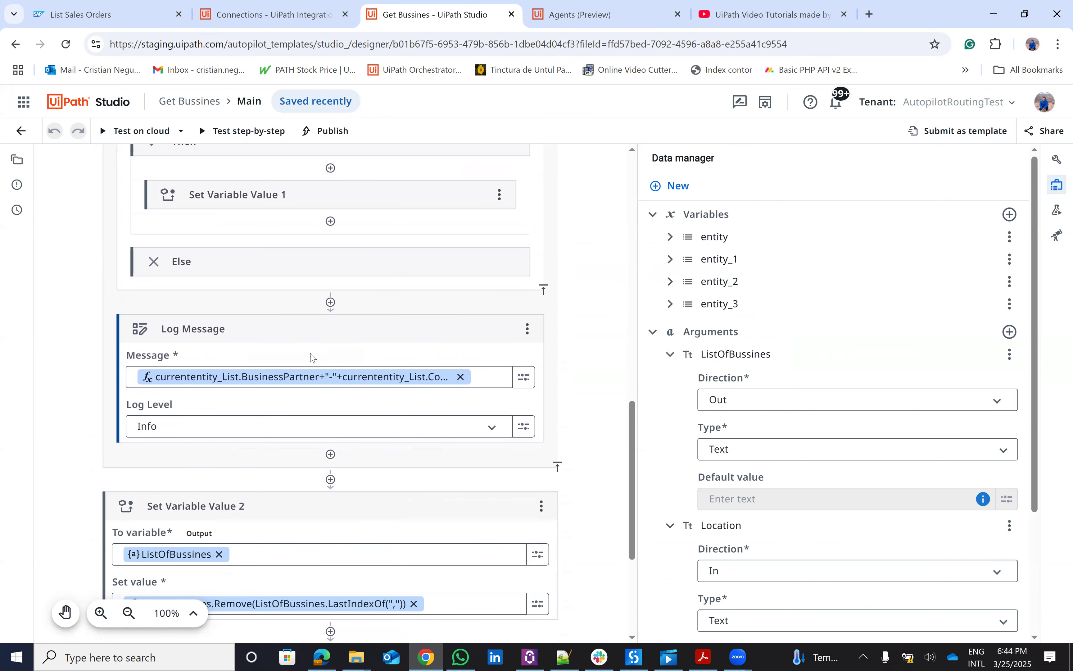
{"action": "scroll", "coordinate": [251, 415], "scroll_direction": "down", "scroll_amount": 5}
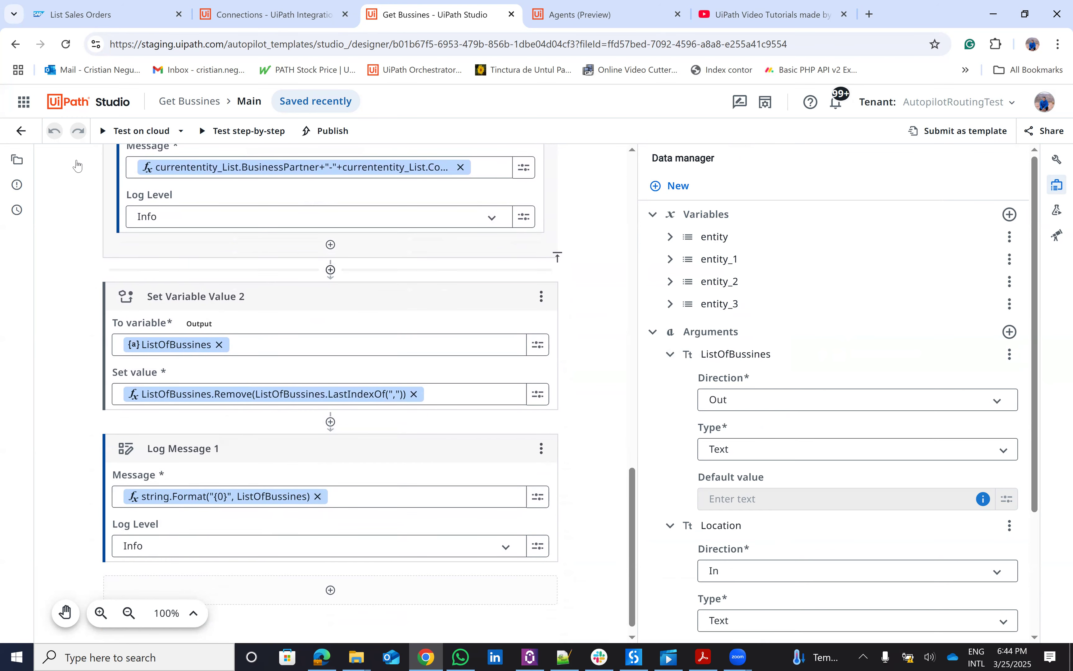
- Open the HTTP Req SO automation from the workspace and search the activity list for "odata" without adding an activity
{"action": "left_click", "coordinate": [23, 131]}
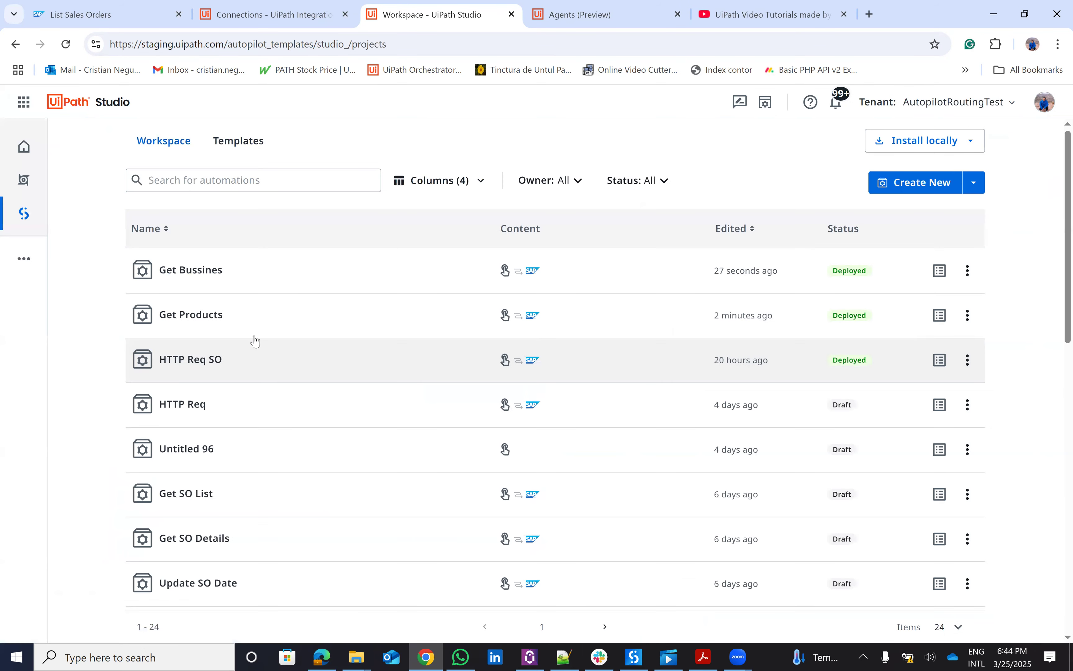
{"action": "left_click", "coordinate": [204, 360]}
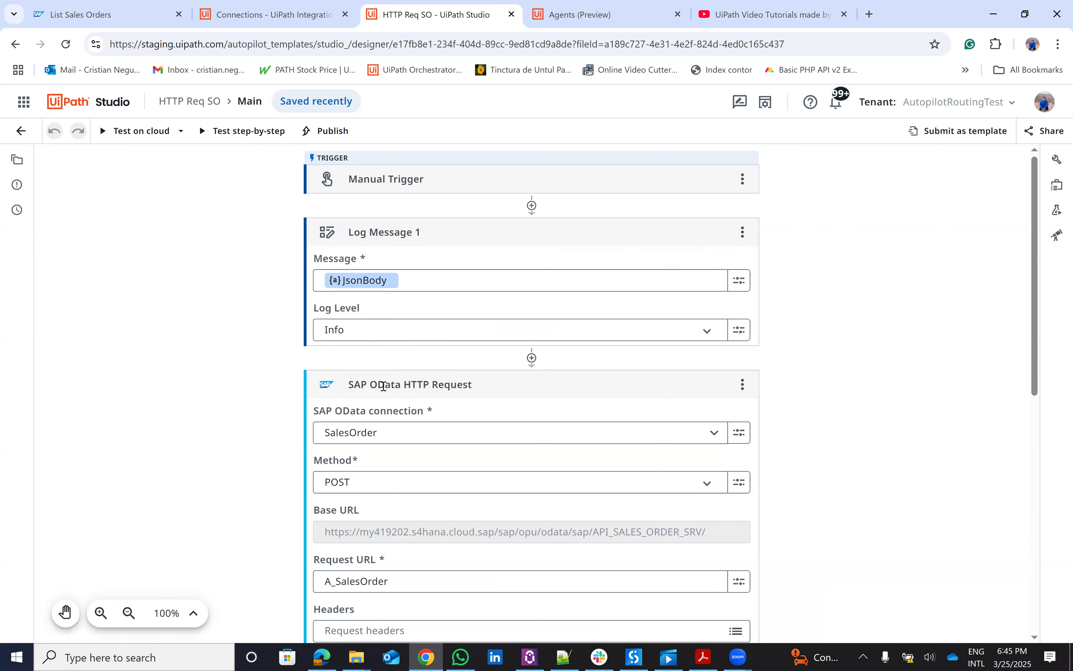
{"action": "left_click", "coordinate": [536, 361]}
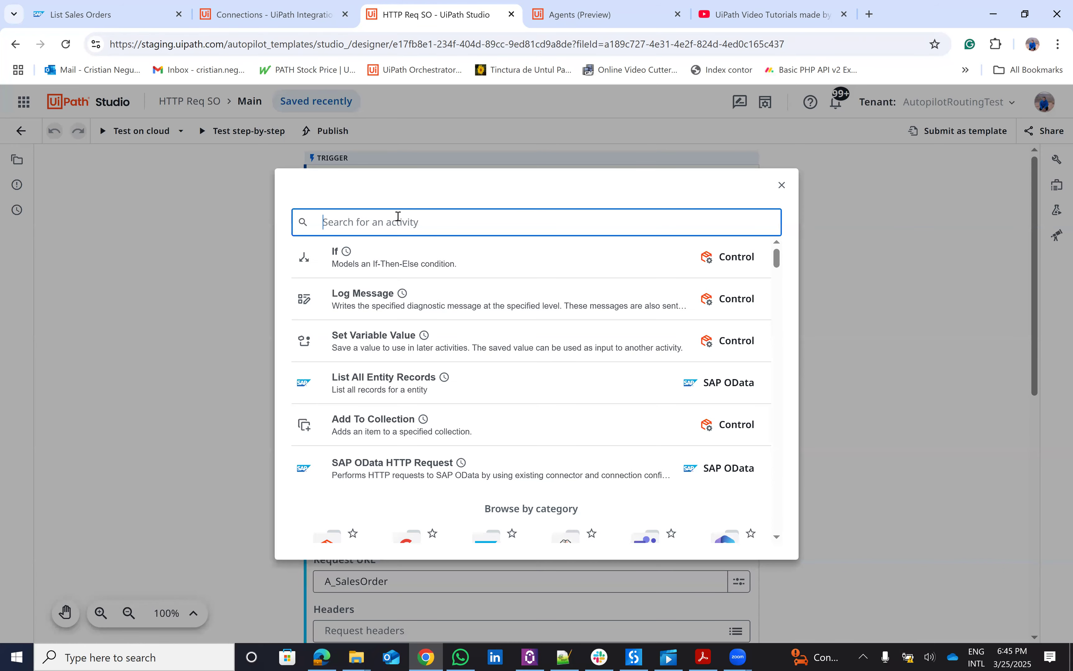
{"action": "type", "text": "odate"}
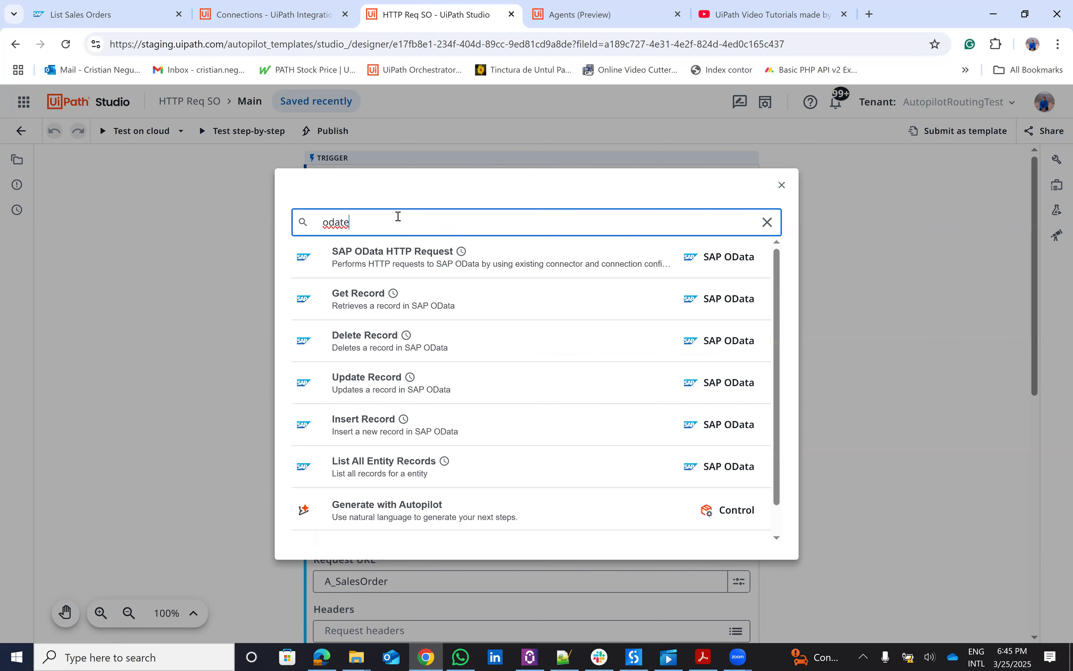
{"action": "key", "text": "BackSpace"}
{"action": "type", "text": "a"}
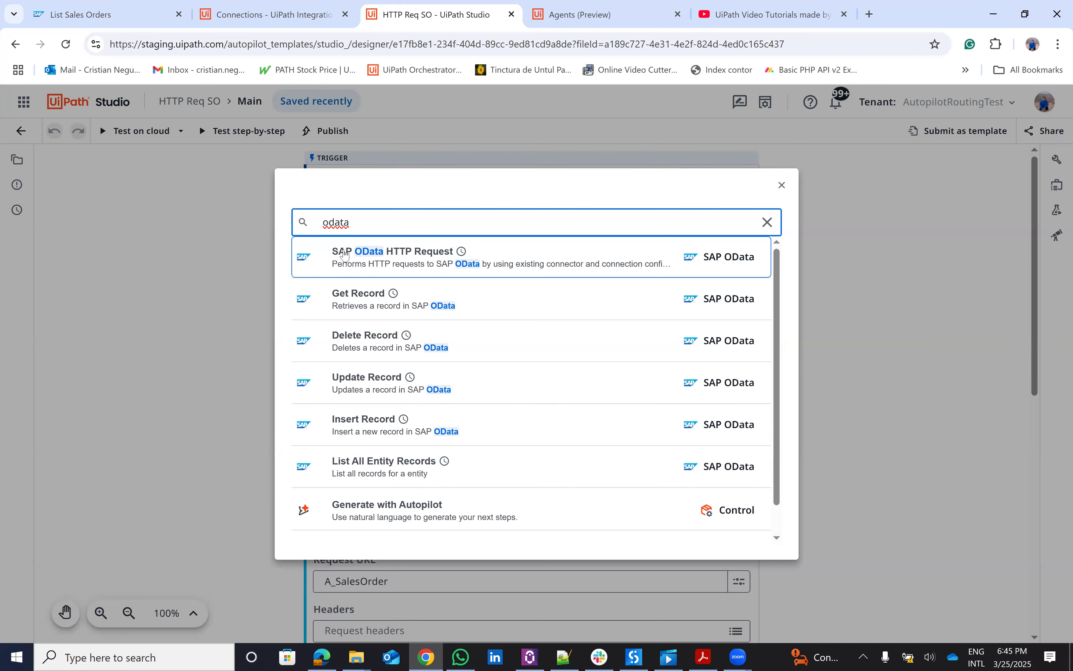
{"action": "left_click", "coordinate": [781, 190]}
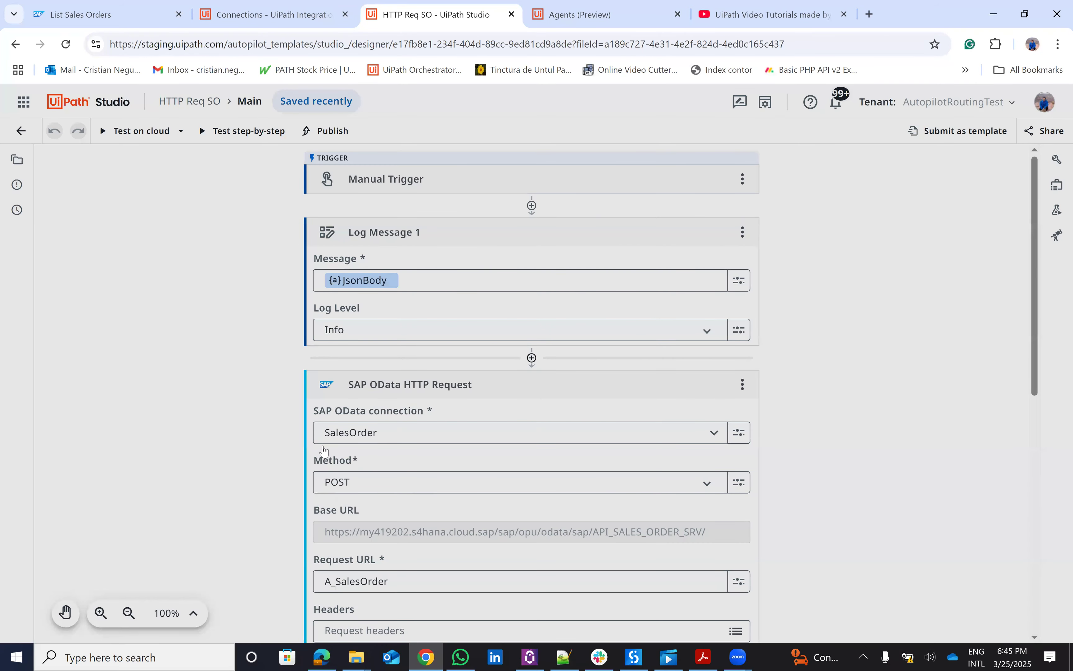
- Review the SAP OData HTTP Request's connection, method, URLs, headers and body, and the Log Message after it
{"action": "scroll", "coordinate": [329, 440], "scroll_direction": "down", "scroll_amount": 1}
{"action": "scroll", "coordinate": [329, 440], "scroll_direction": "down", "scroll_amount": 2}
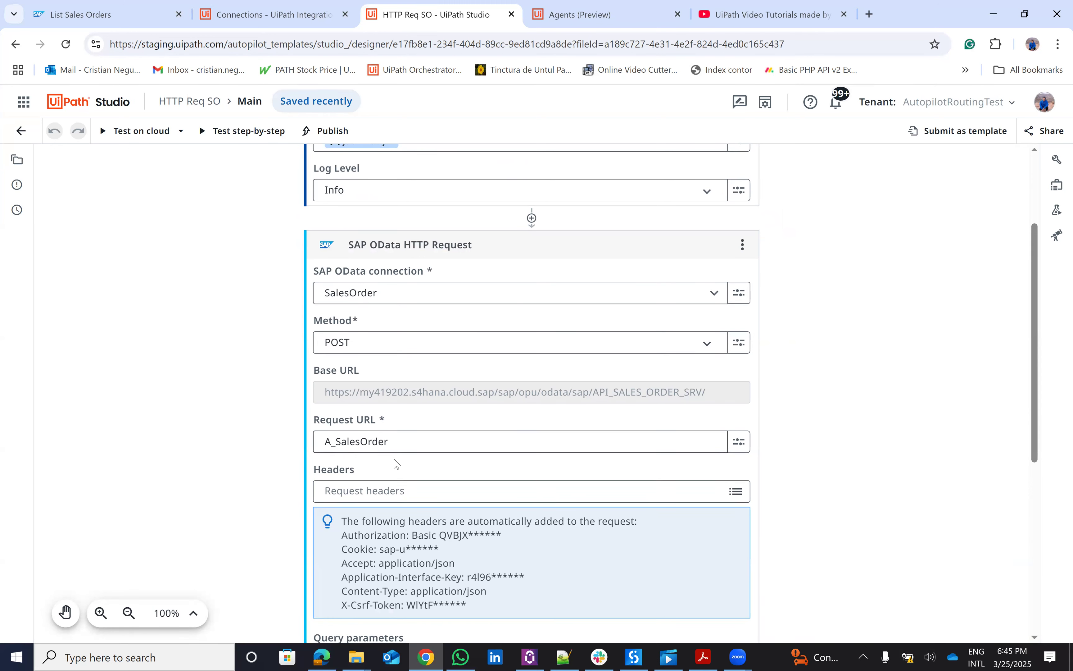
{"action": "scroll", "coordinate": [431, 457], "scroll_direction": "down", "scroll_amount": 1}
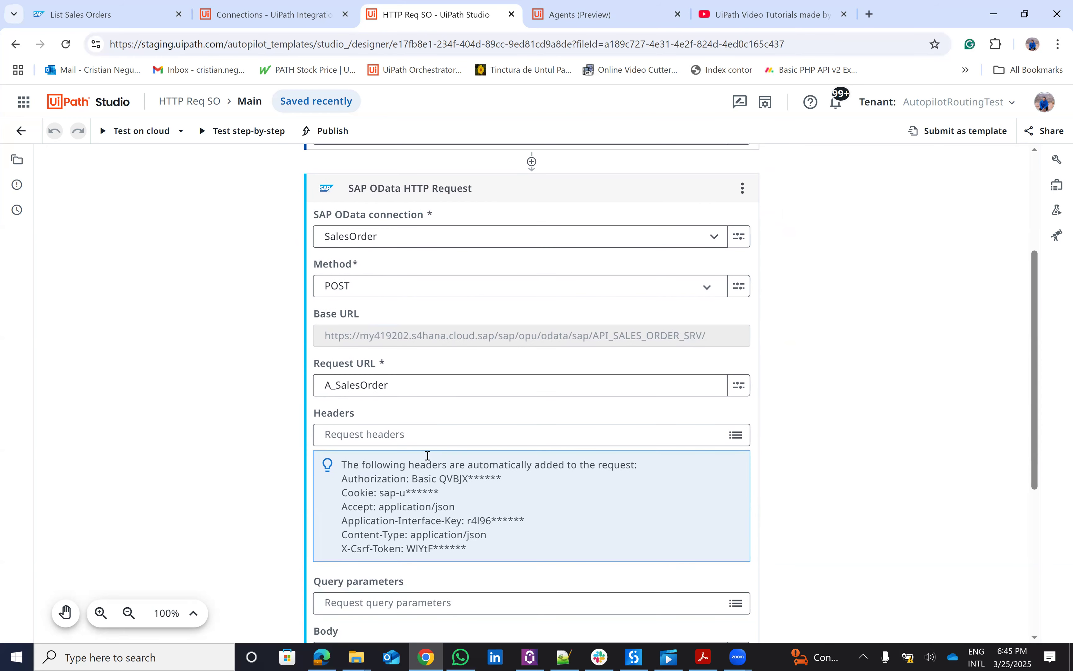
{"action": "scroll", "coordinate": [428, 456], "scroll_direction": "down", "scroll_amount": 4}
{"action": "scroll", "coordinate": [368, 446], "scroll_direction": "down", "scroll_amount": 1}
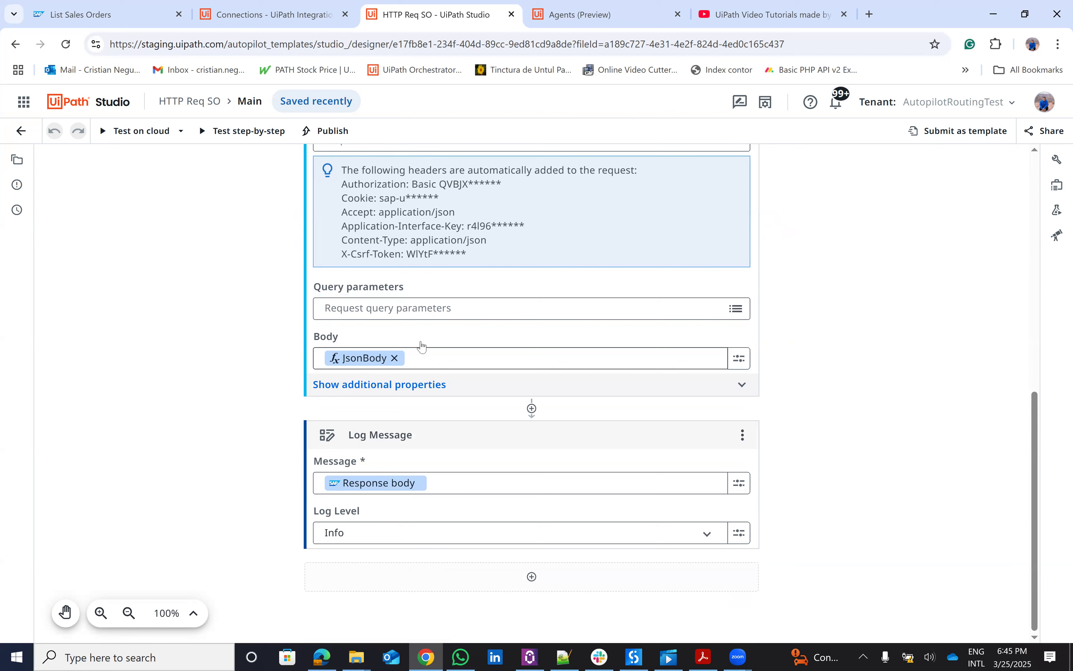
- Switch to the UiPath agent and review the system prompt's sales order JSON example and rules, plus the tool calls of Run #6
{"action": "left_click", "coordinate": [567, 5]}
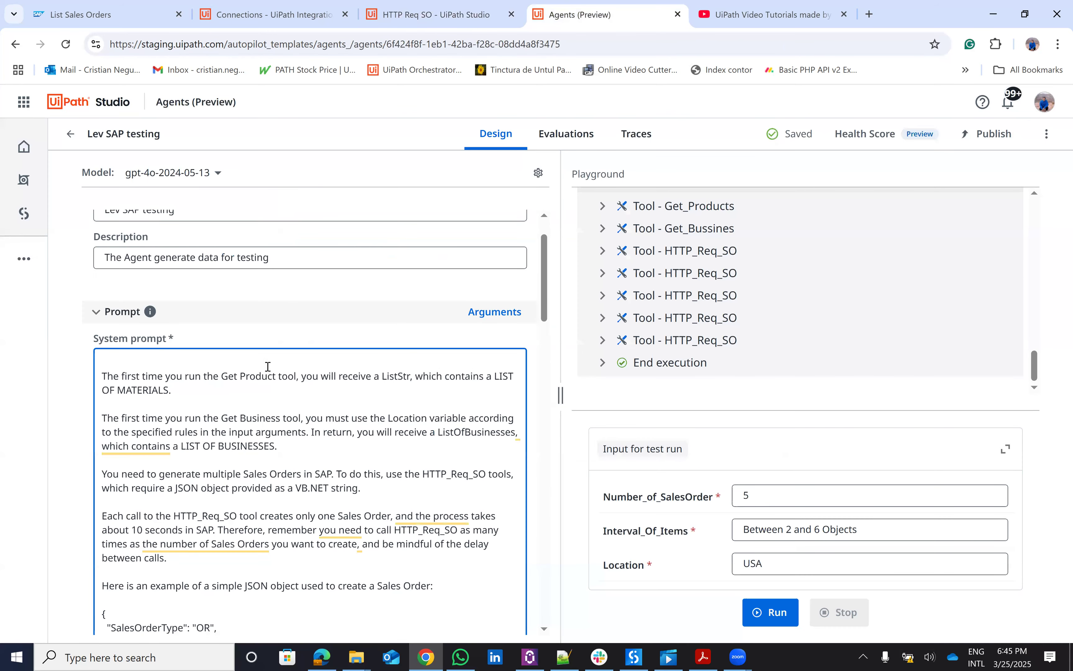
{"action": "scroll", "coordinate": [268, 367], "scroll_direction": "down", "scroll_amount": 5}
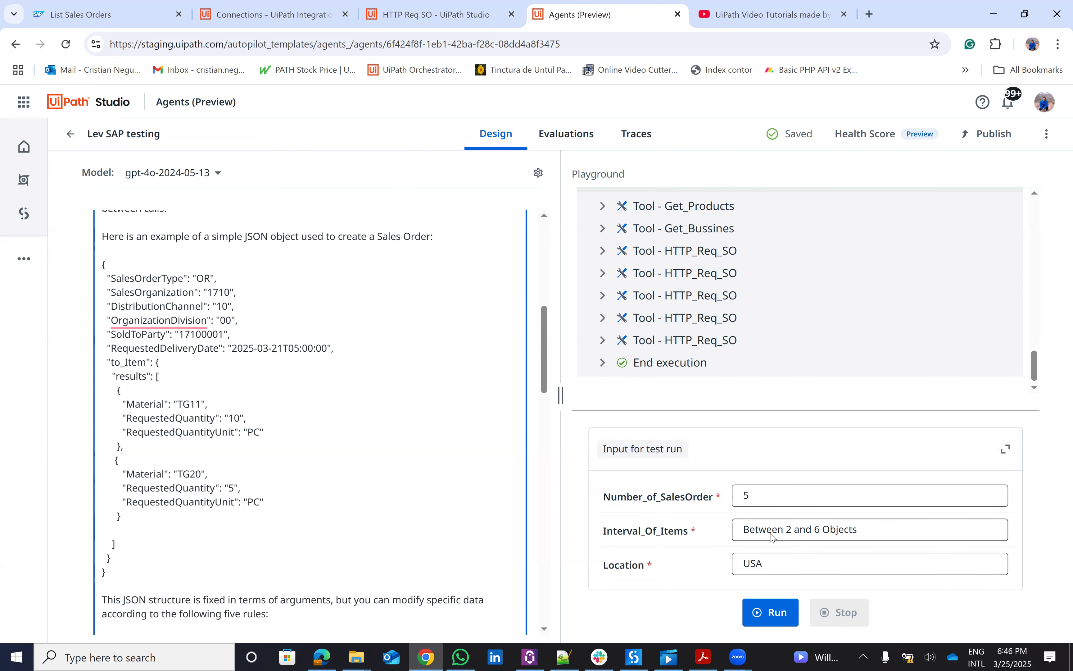
{"action": "scroll", "coordinate": [280, 366], "scroll_direction": "down", "scroll_amount": 4}
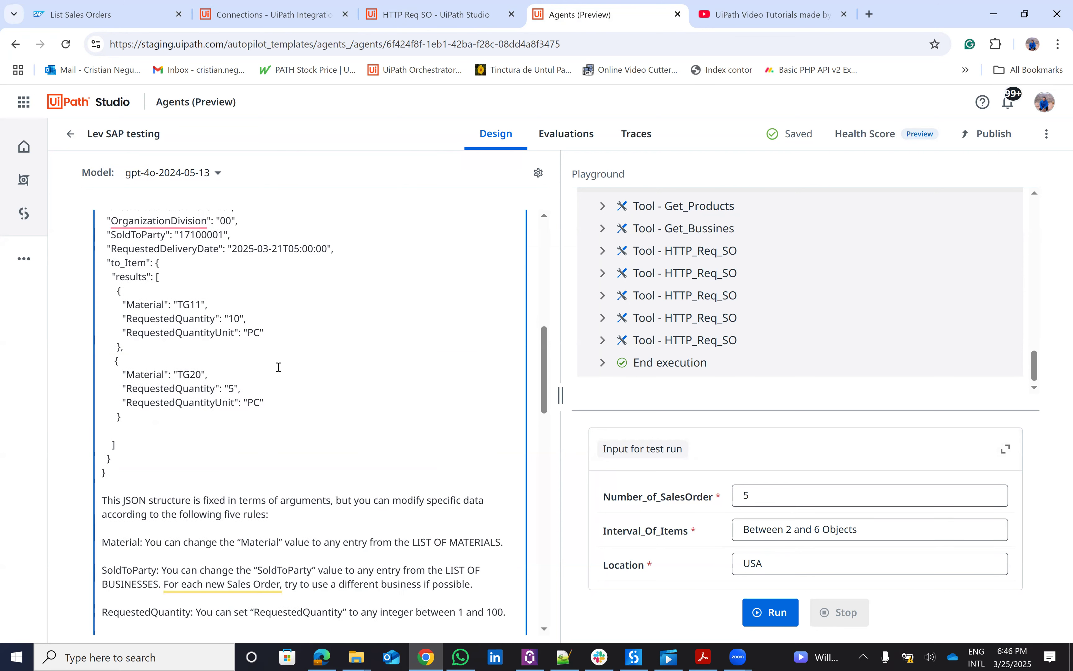
{"action": "scroll", "coordinate": [281, 366], "scroll_direction": "down", "scroll_amount": 5}
{"action": "scroll", "coordinate": [281, 366], "scroll_direction": "up", "scroll_amount": 15}
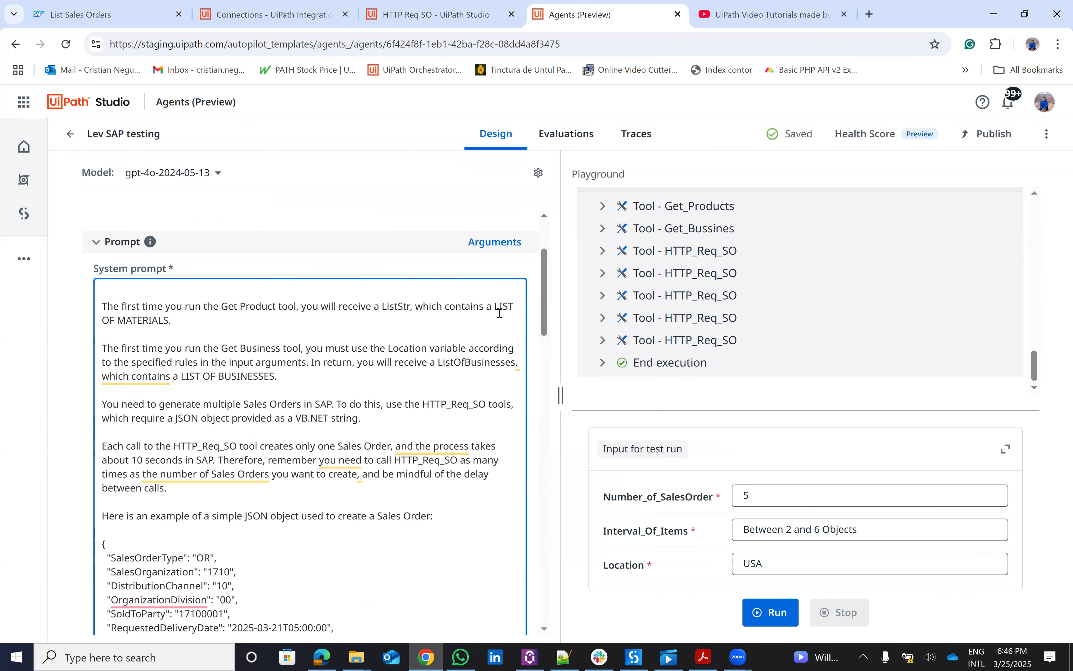
{"action": "scroll", "coordinate": [432, 381], "scroll_direction": "down", "scroll_amount": 5}
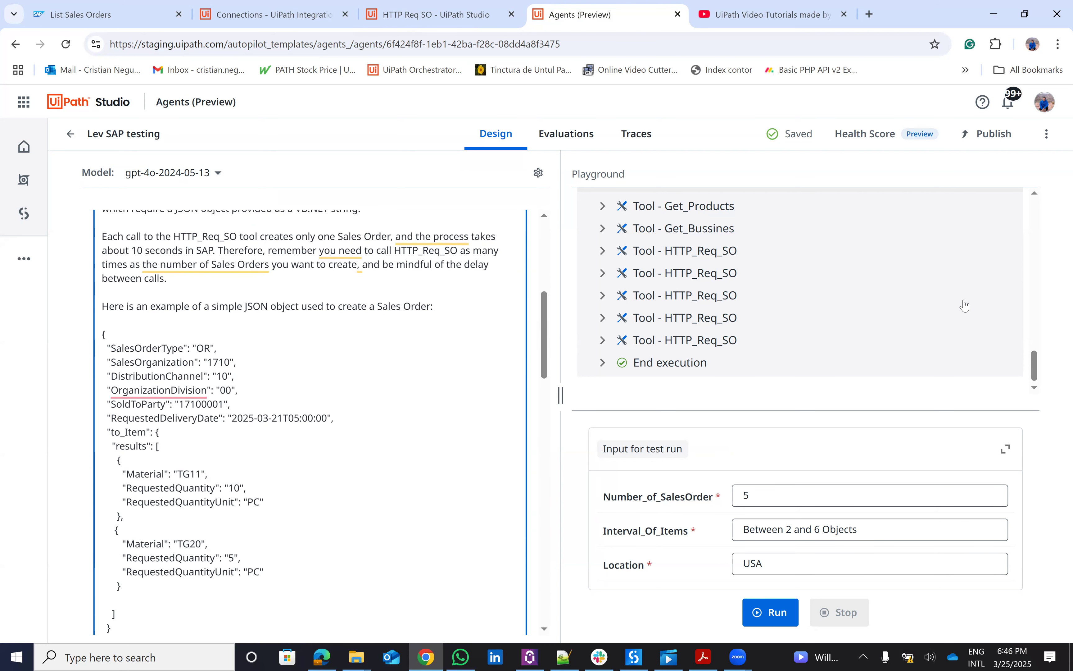
{"action": "scroll", "coordinate": [759, 270], "scroll_direction": "up", "scroll_amount": 1}
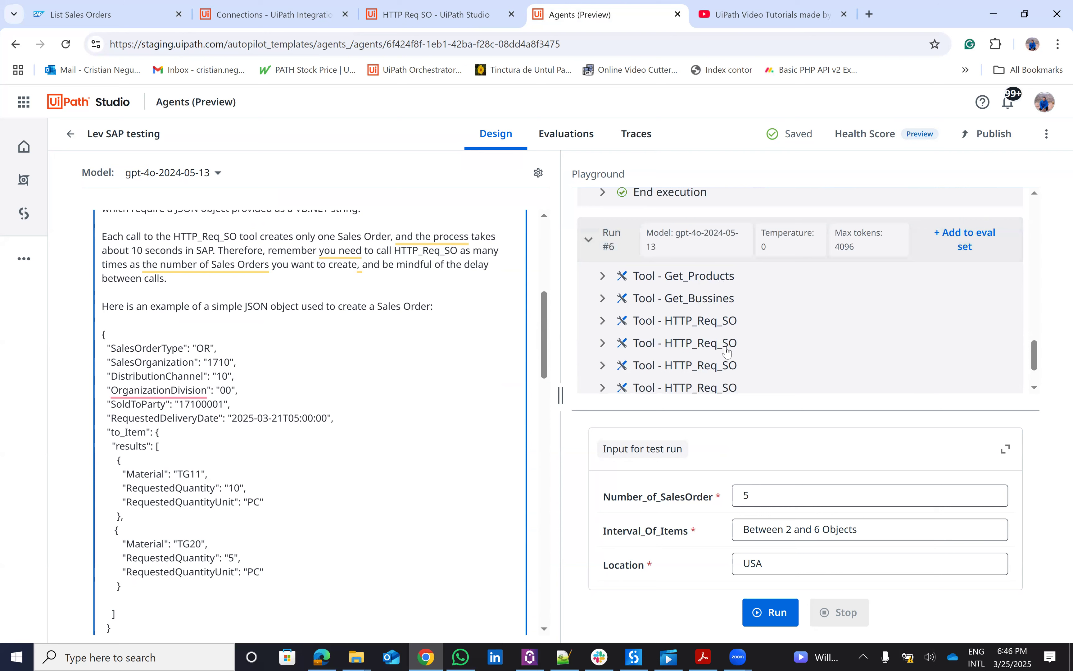
{"action": "scroll", "coordinate": [726, 351], "scroll_direction": "down", "scroll_amount": 1}
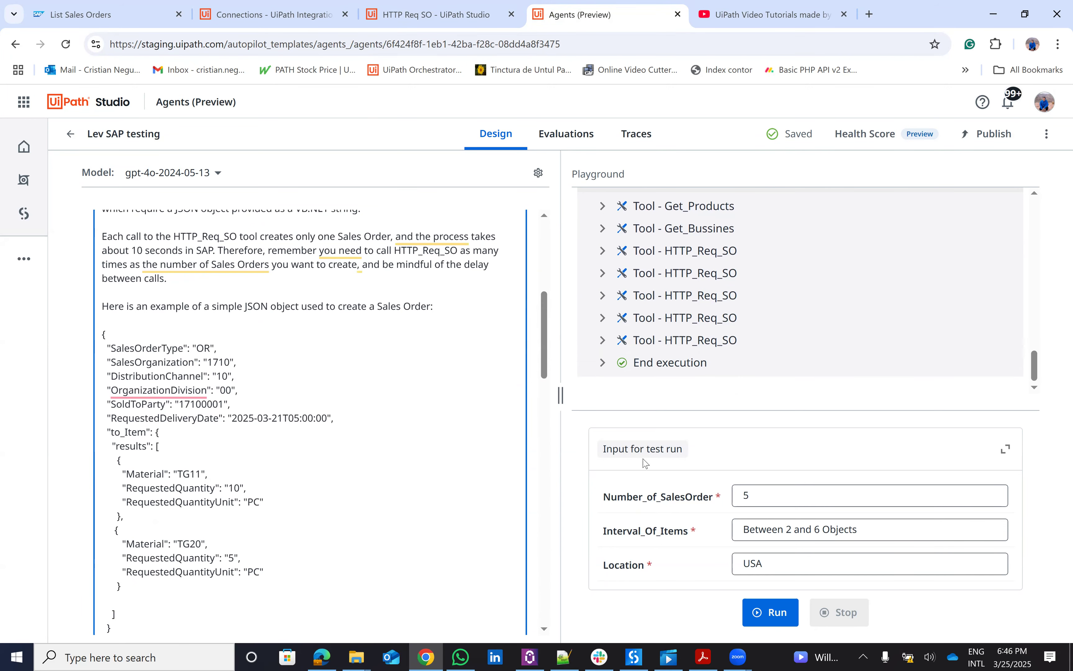
- Glance over the HTTP Req SO workflow, switch to Integration Service and open the SalesOrder SAP OData connection for editing to check its settings
{"action": "key", "text": "ctrl+shift+Tab"}
{"action": "scroll", "coordinate": [445, 326], "scroll_direction": "up", "scroll_amount": 3}
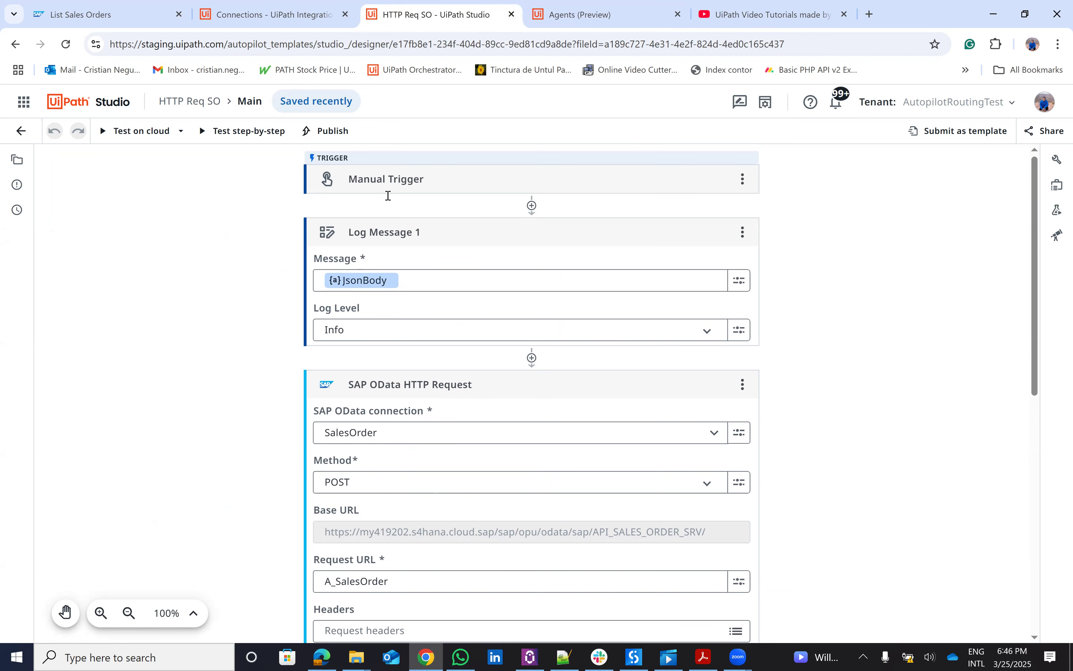
{"action": "key", "text": "ctrl+shift+Tab"}
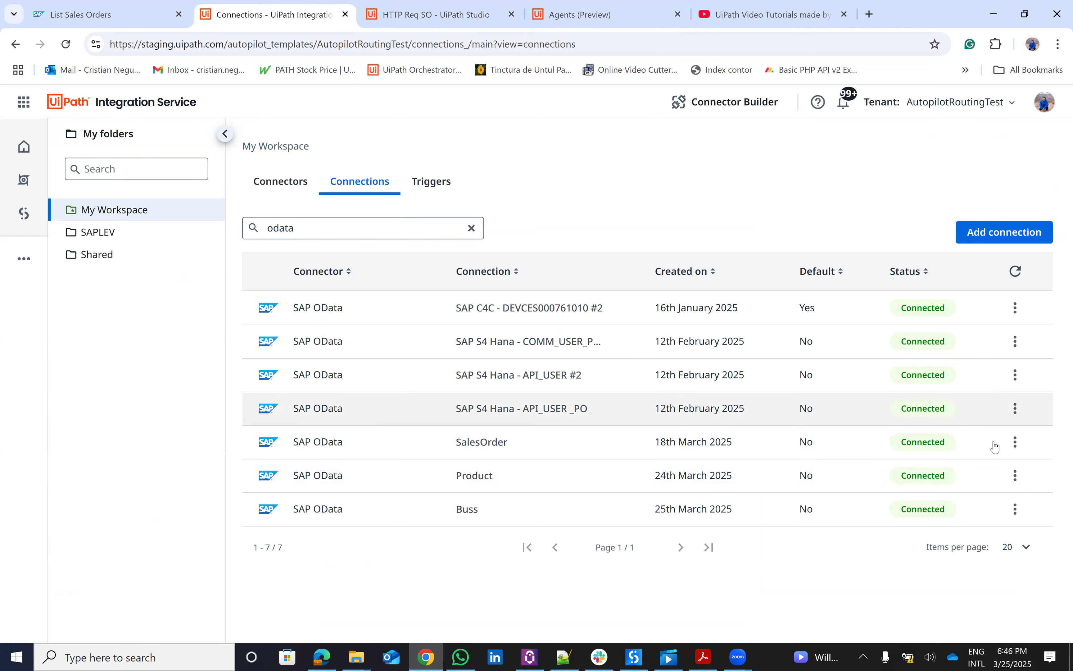
{"action": "left_click", "coordinate": [1015, 442]}
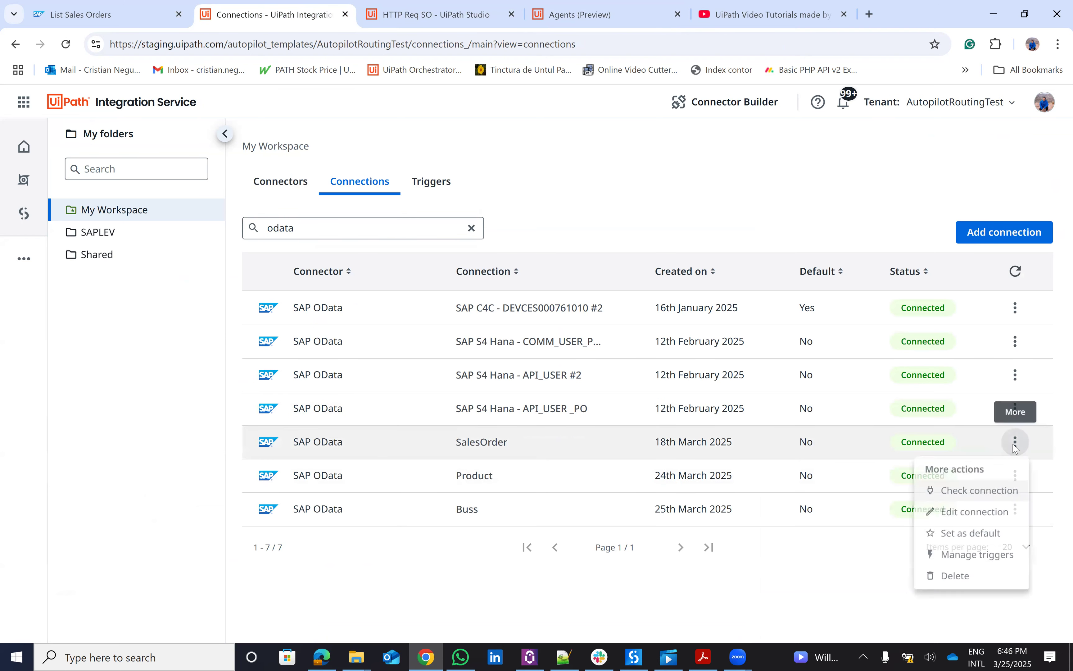
{"action": "left_click", "coordinate": [969, 515]}
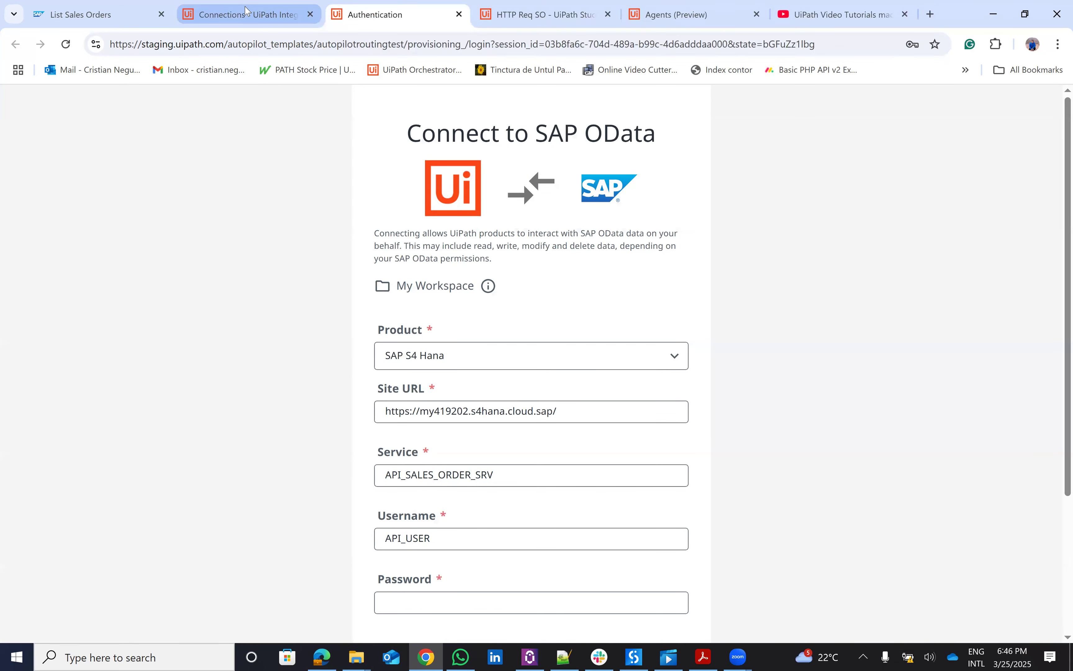
- Open the Product and Buss SAP OData connections for editing and check the API service each one uses
{"action": "left_click", "coordinate": [260, 13]}
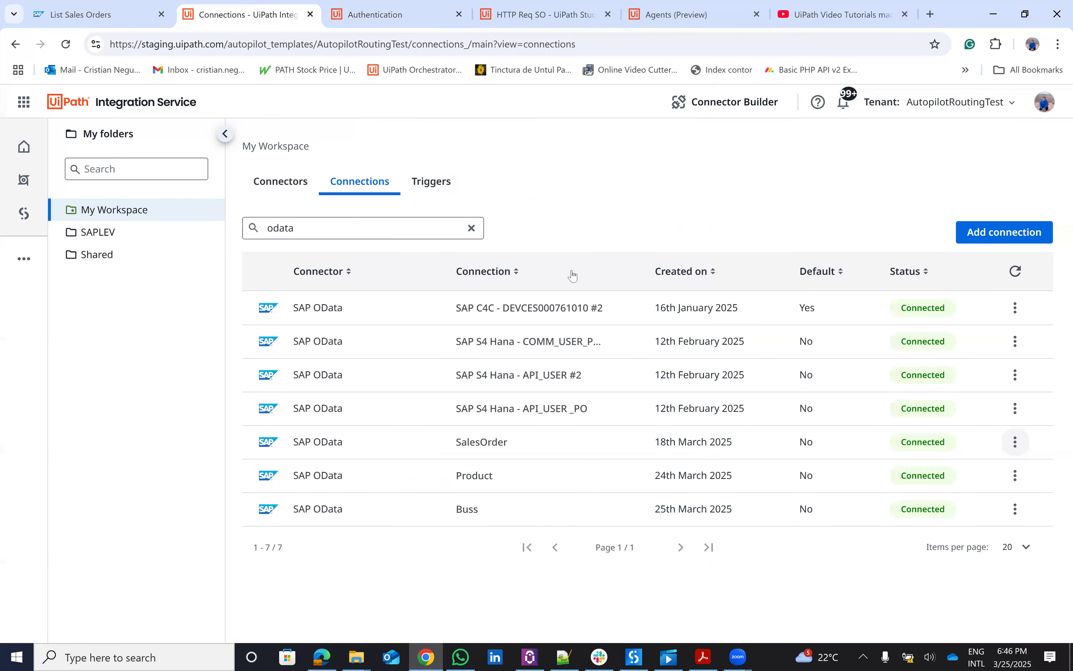
{"action": "left_click", "coordinate": [1016, 475]}
{"action": "left_click", "coordinate": [976, 547]}
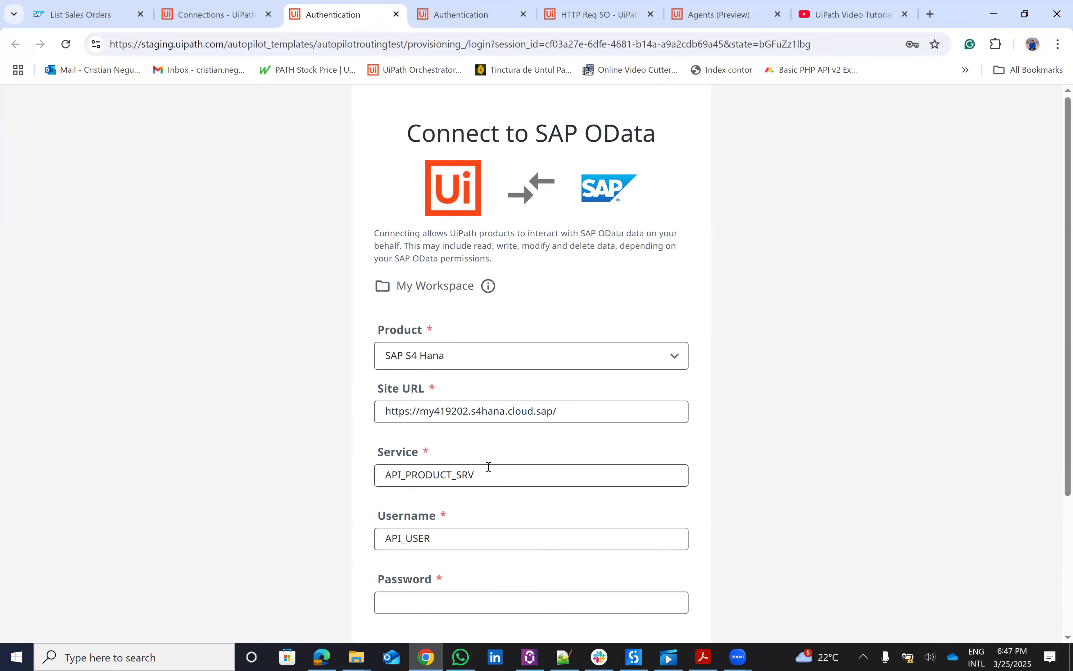
{"action": "left_click", "coordinate": [219, 5]}
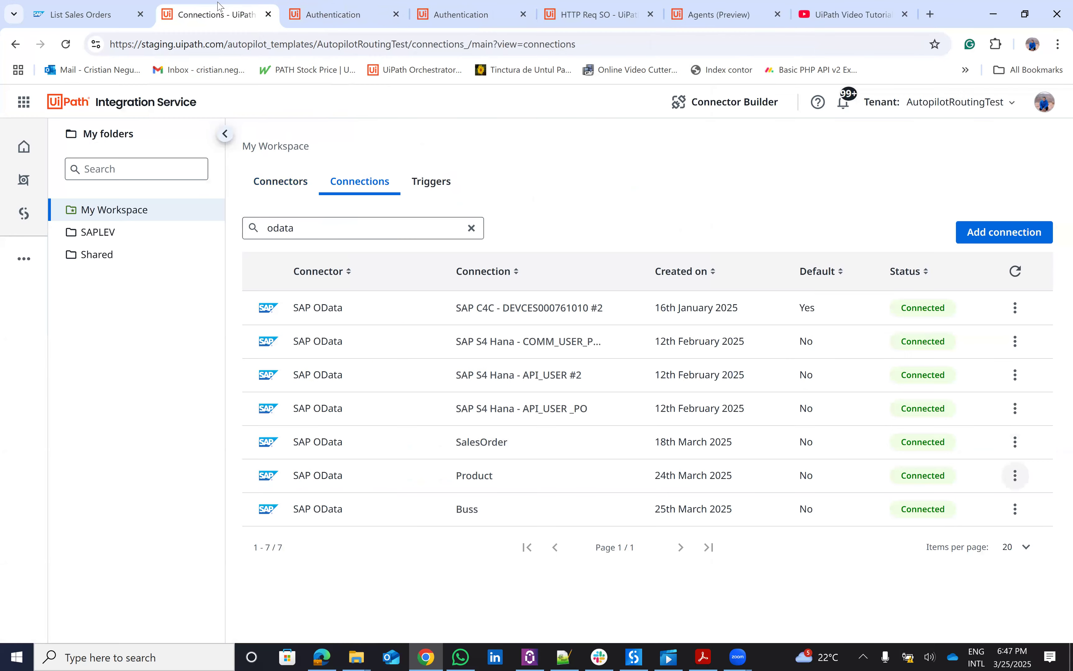
{"action": "left_click", "coordinate": [1011, 510]}
{"action": "left_click", "coordinate": [967, 414]}
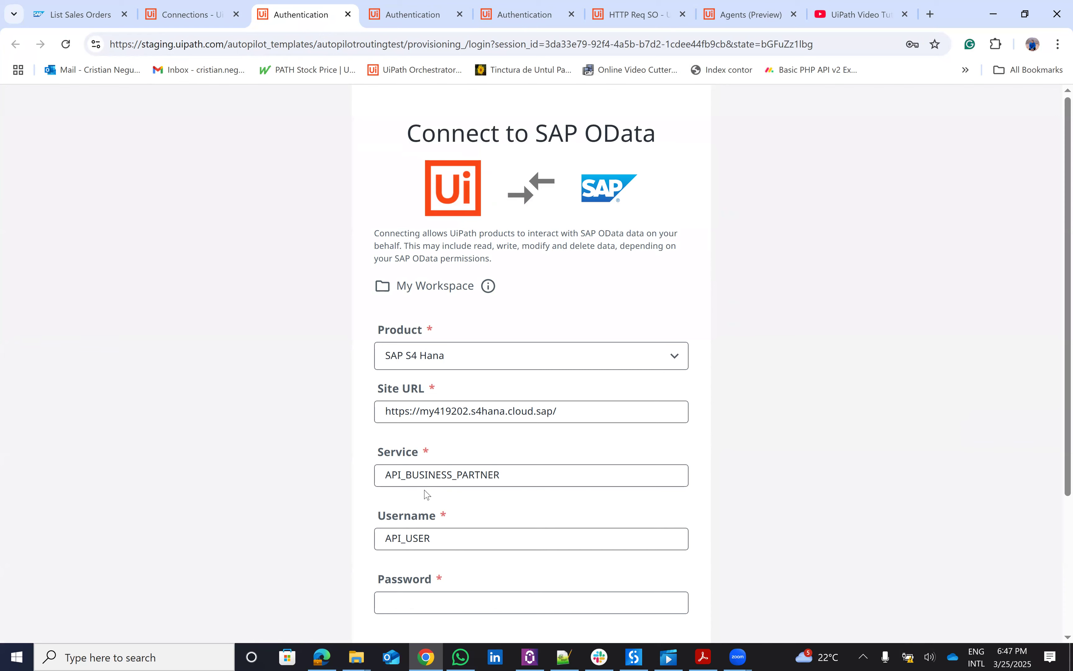
- Switch to SAP, search for "communication" and open the Communication Arrangements app to view the integration scenarios
{"action": "left_click", "coordinate": [61, 14]}
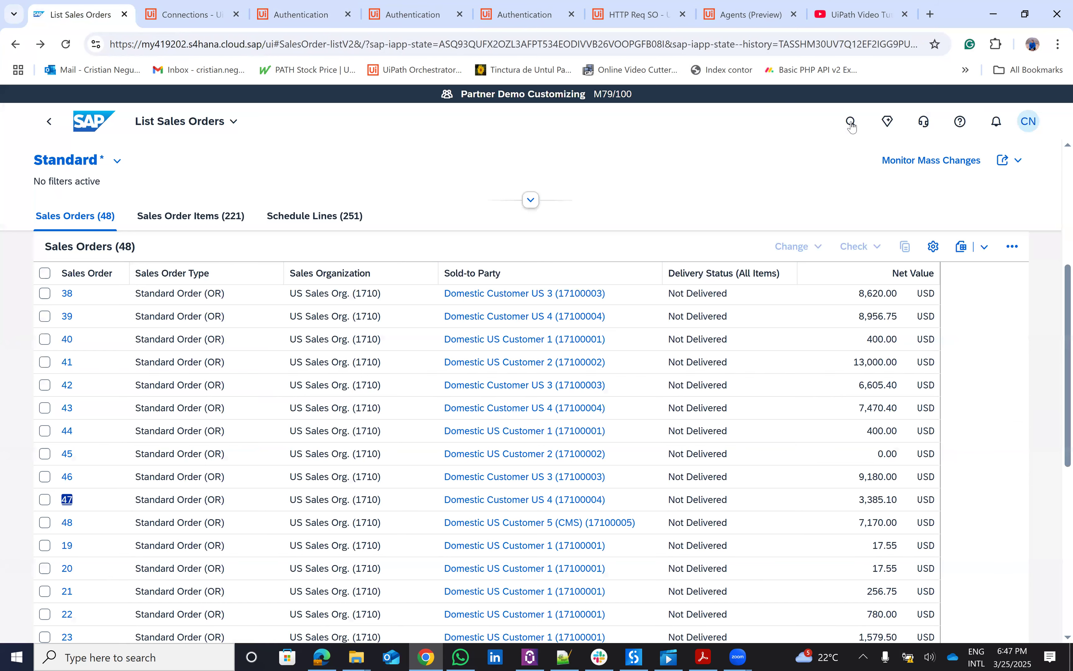
{"action": "left_click", "coordinate": [851, 123]}
{"action": "type", "text": "communi"}
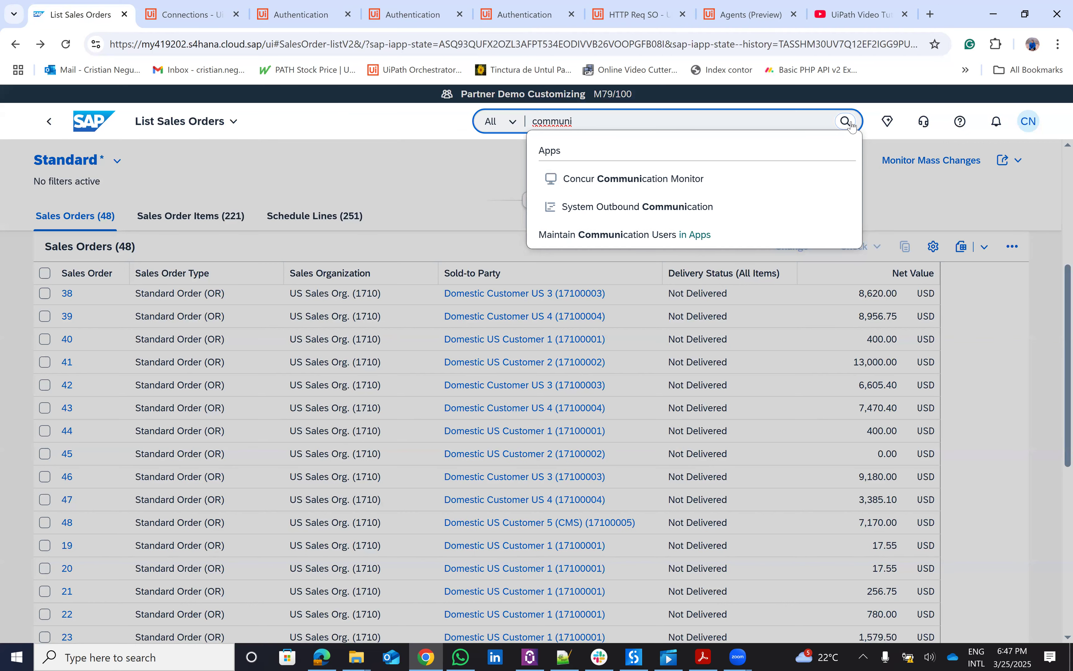
{"action": "type", "text": "cation"}
{"action": "left_click", "coordinate": [852, 126]}
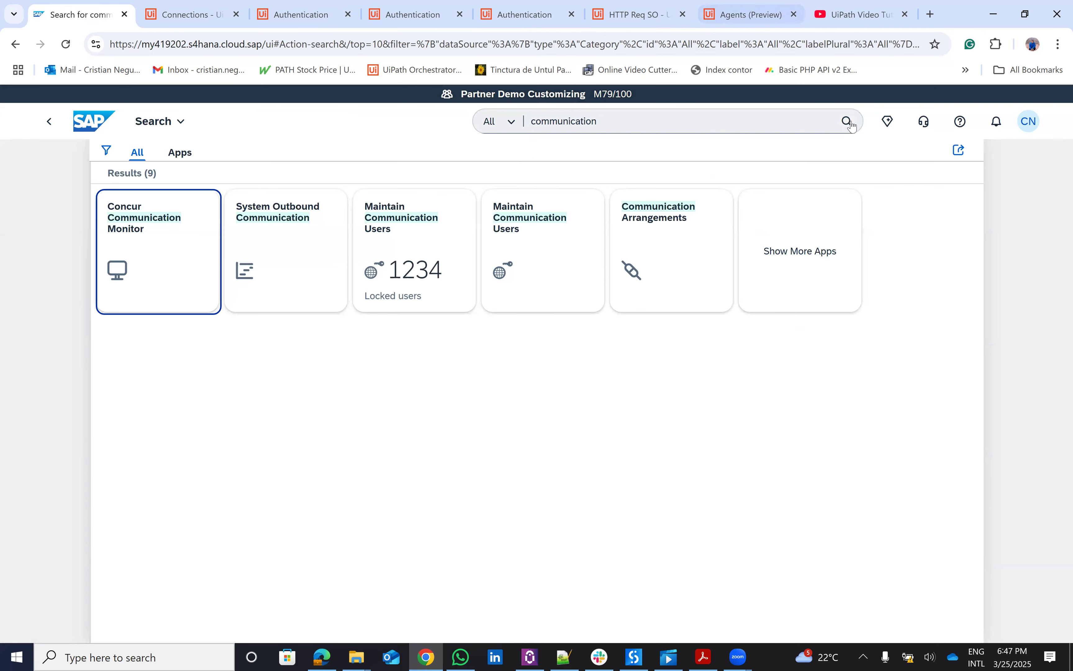
{"action": "left_click", "coordinate": [673, 225]}
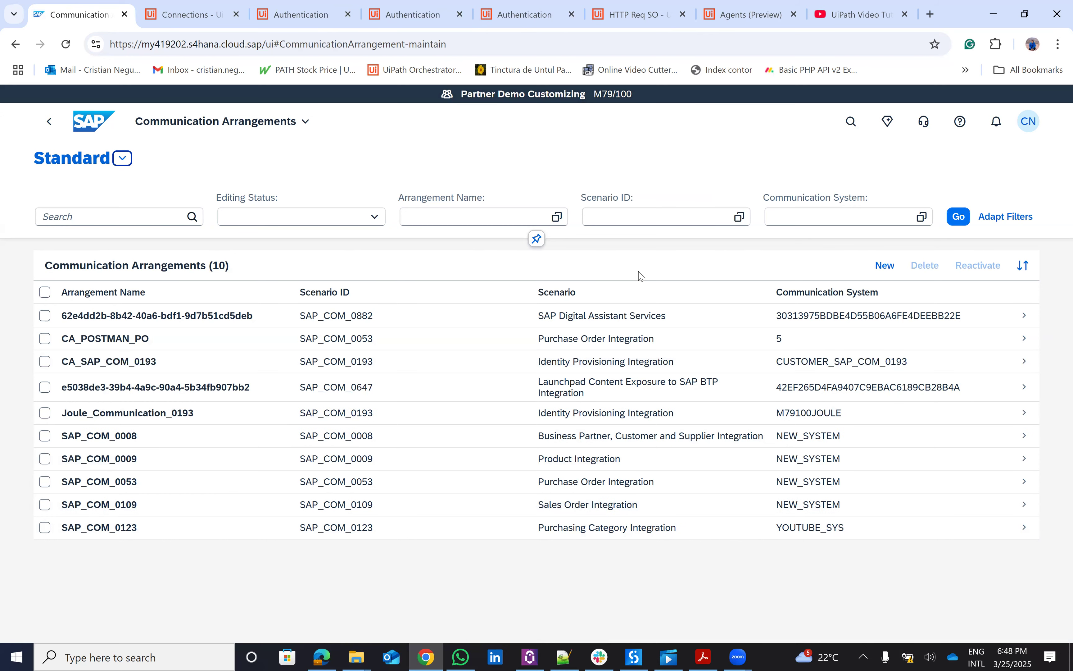
- Check the agent's run tool calls, return to SAP, search the apps for "sales order" and open List Sales Orders
{"action": "left_click", "coordinate": [743, 5]}
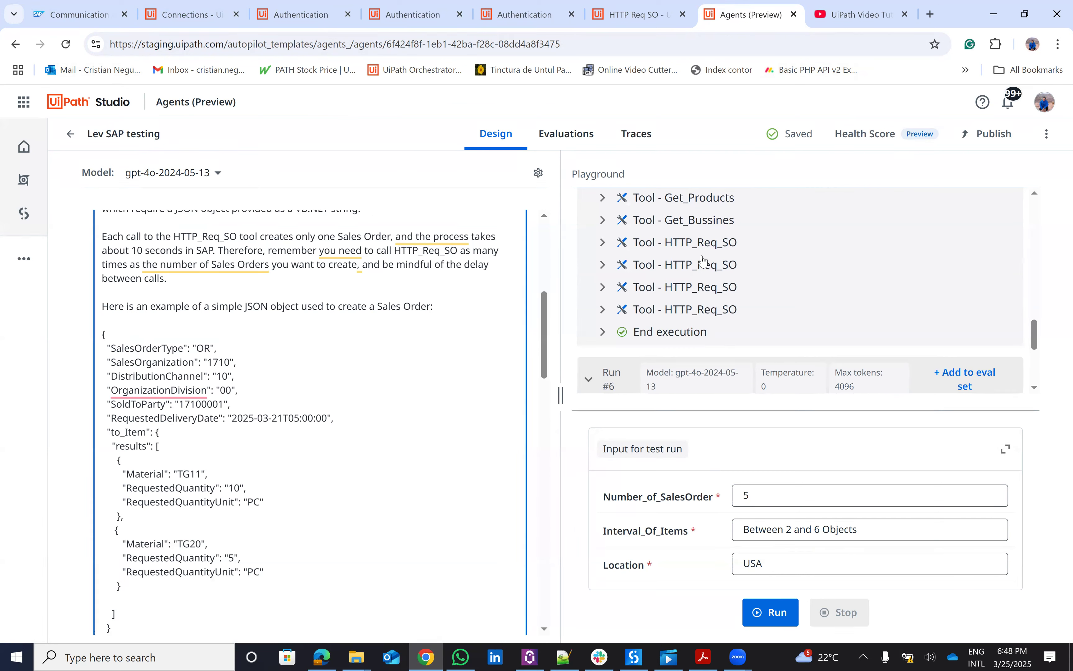
{"action": "left_click", "coordinate": [81, 6]}
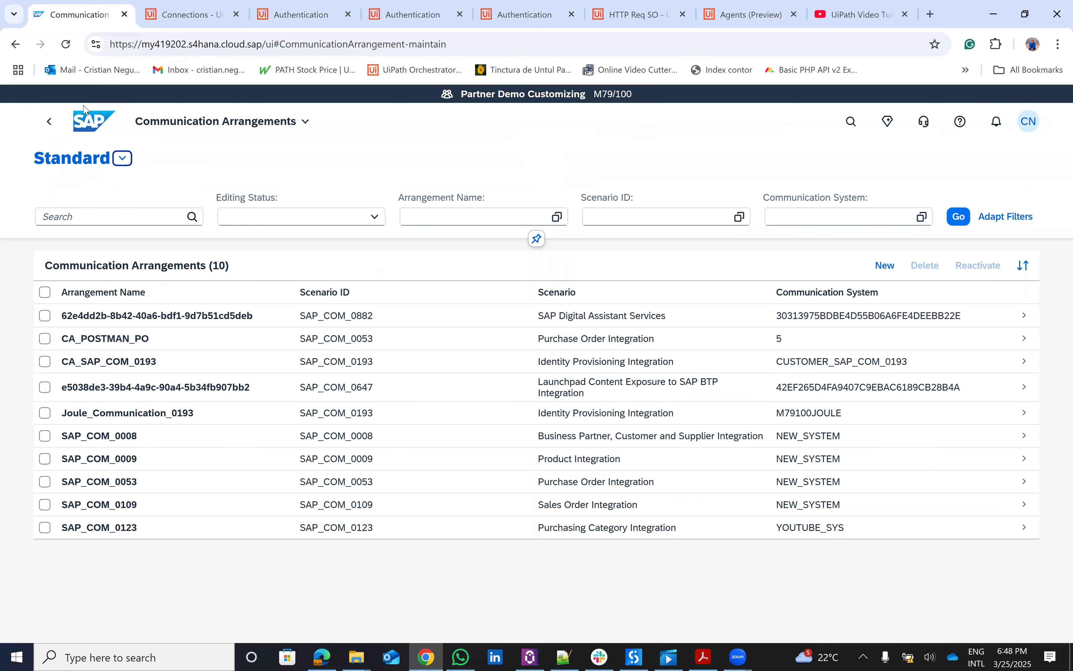
{"action": "left_click", "coordinate": [858, 126]}
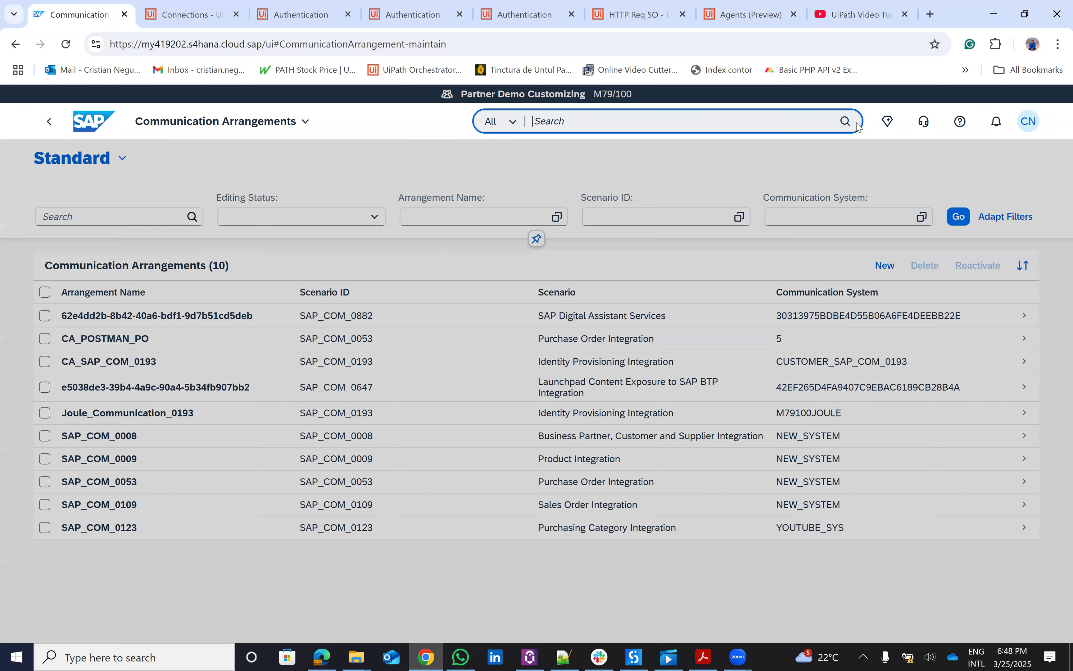
{"action": "type", "text": "sales order"}
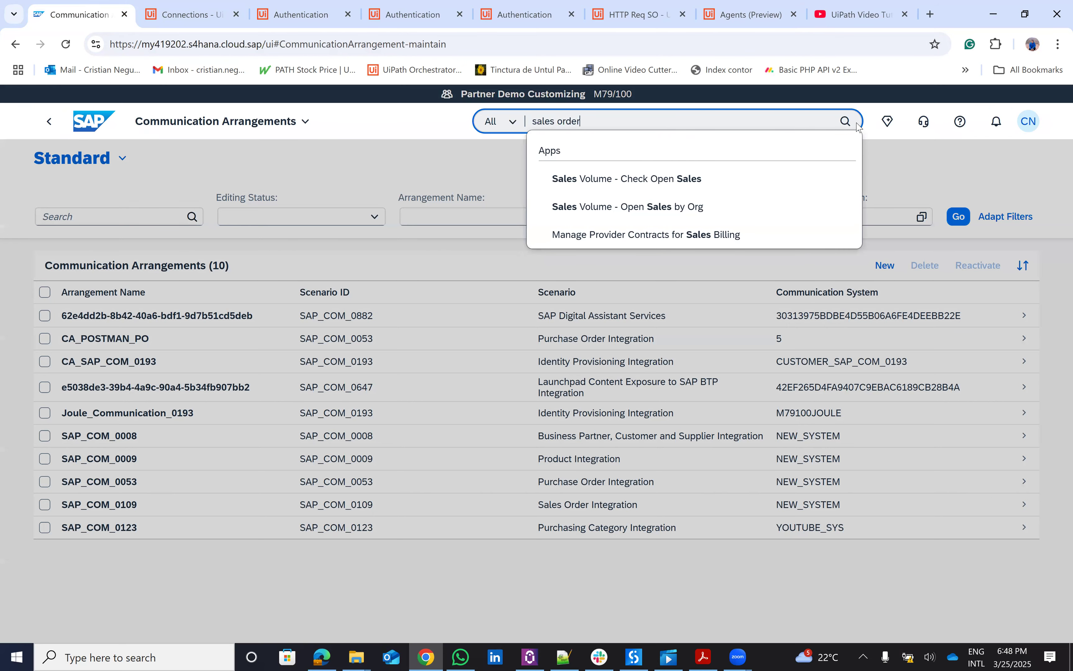
{"action": "left_click", "coordinate": [846, 123]}
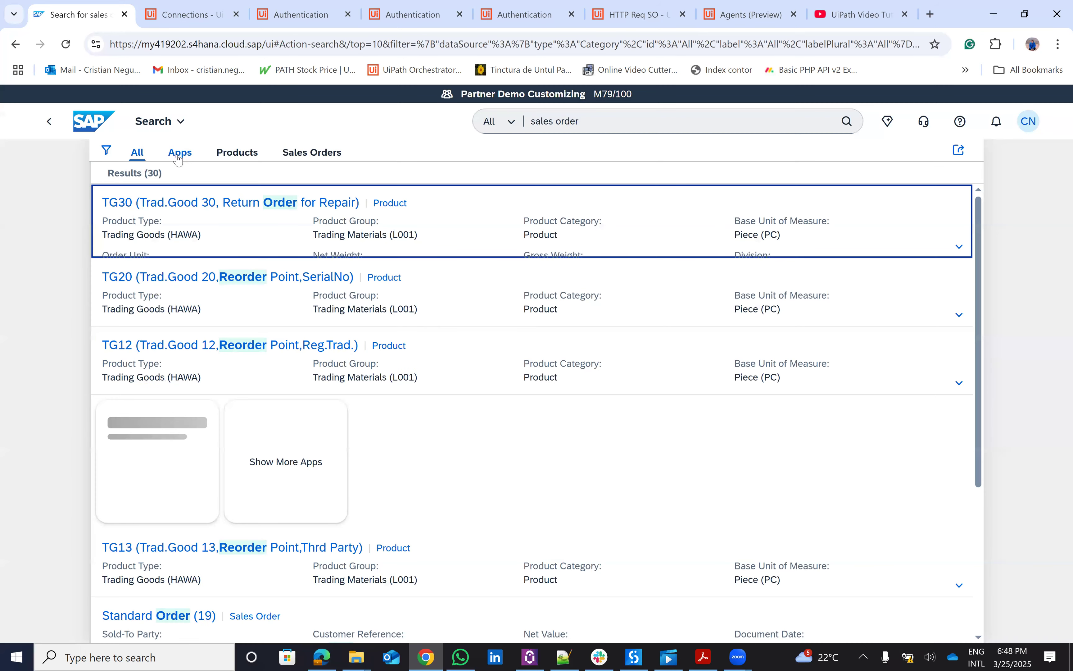
{"action": "left_click", "coordinate": [178, 156]}
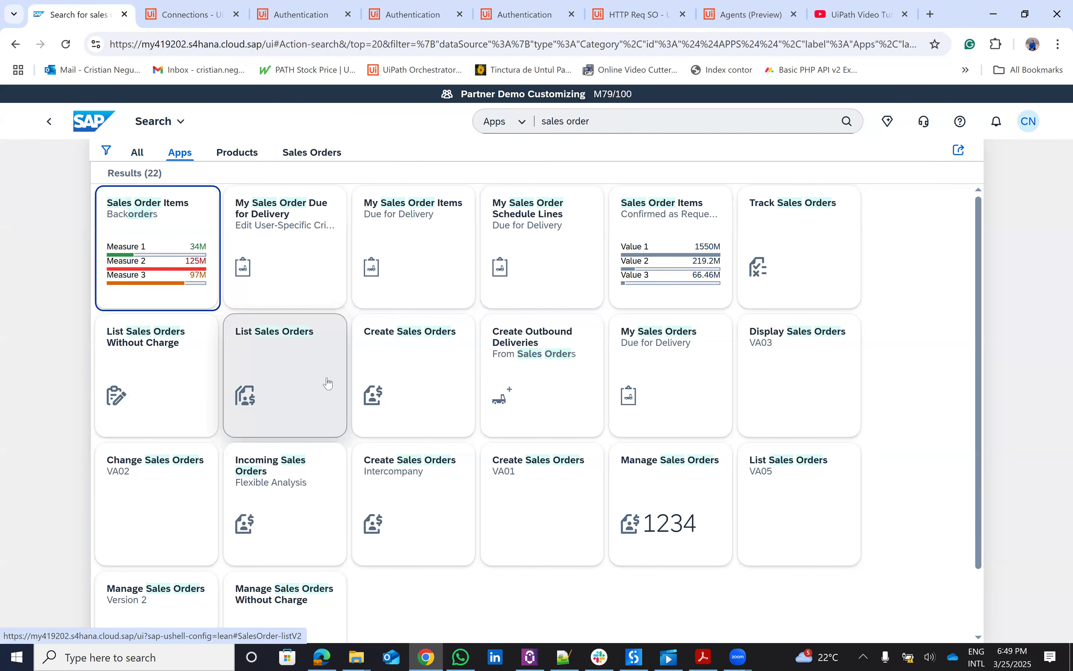
{"action": "left_click", "coordinate": [327, 383]}
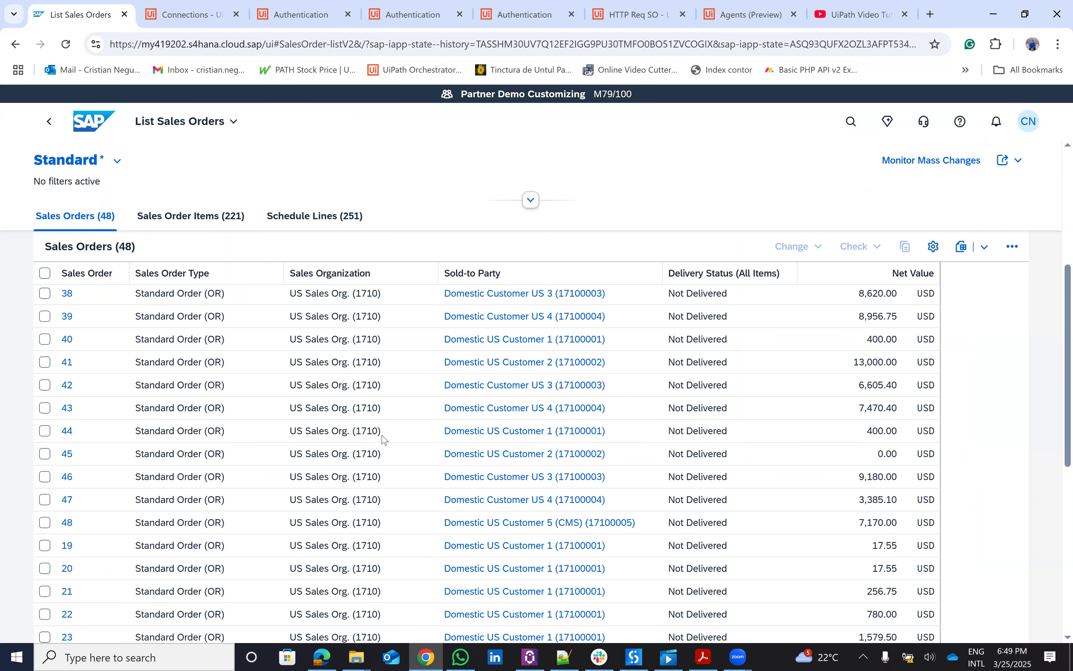
- Switch to the Lev SAP testing agent and review the beginning of its system prompt and its general details
{"action": "left_click", "coordinate": [754, 14]}
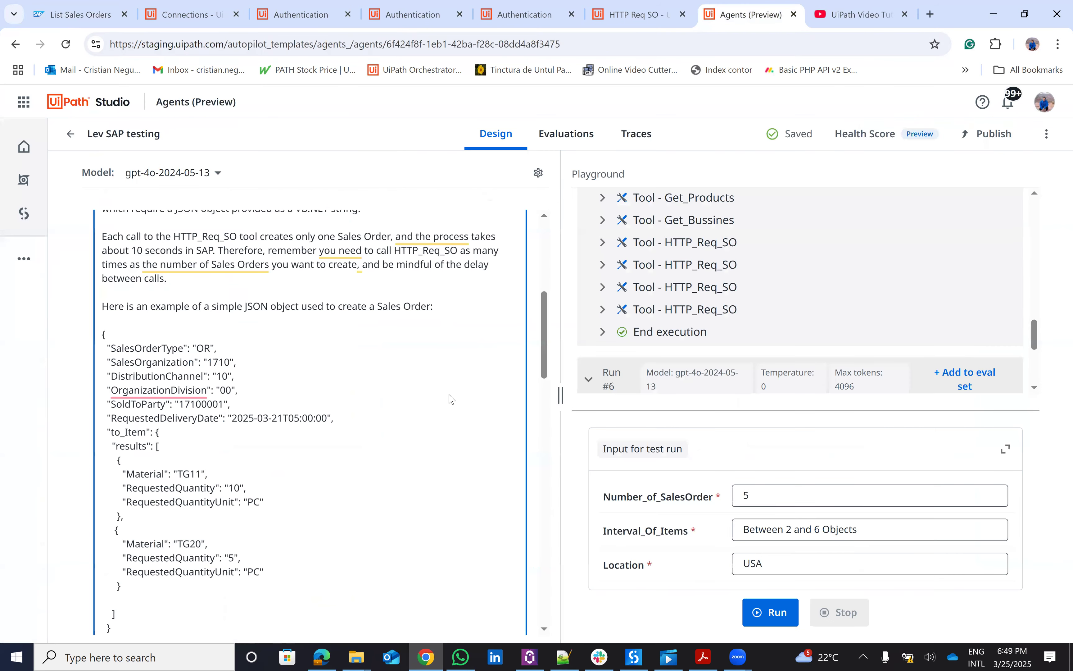
{"action": "scroll", "coordinate": [247, 503], "scroll_direction": "up", "scroll_amount": 4}
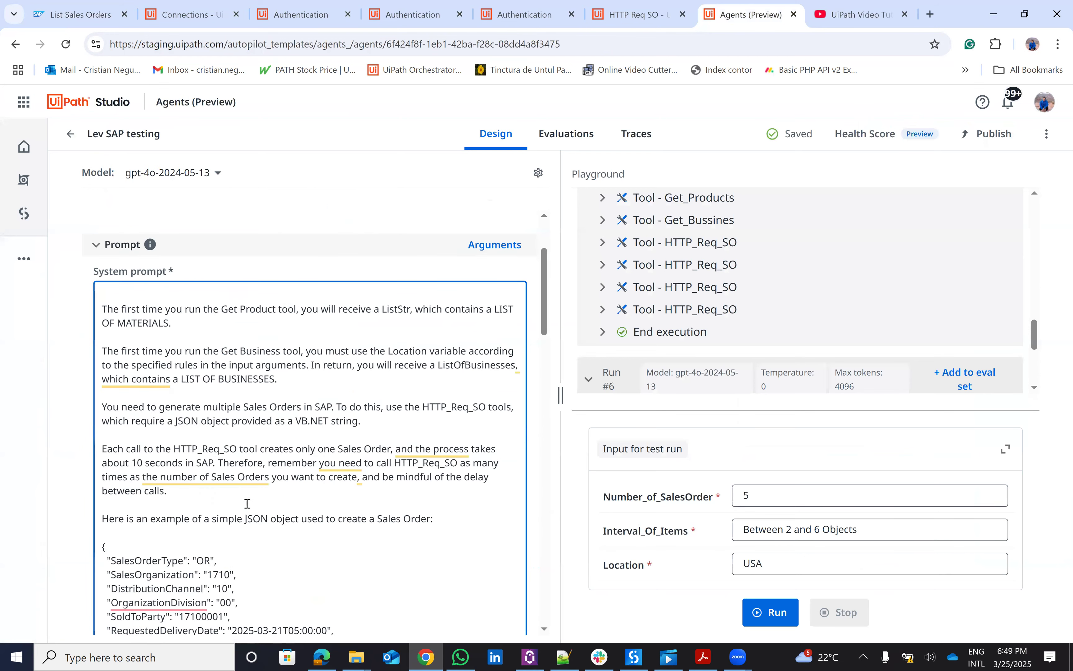
{"action": "scroll", "coordinate": [247, 503], "scroll_direction": "up", "scroll_amount": 3}
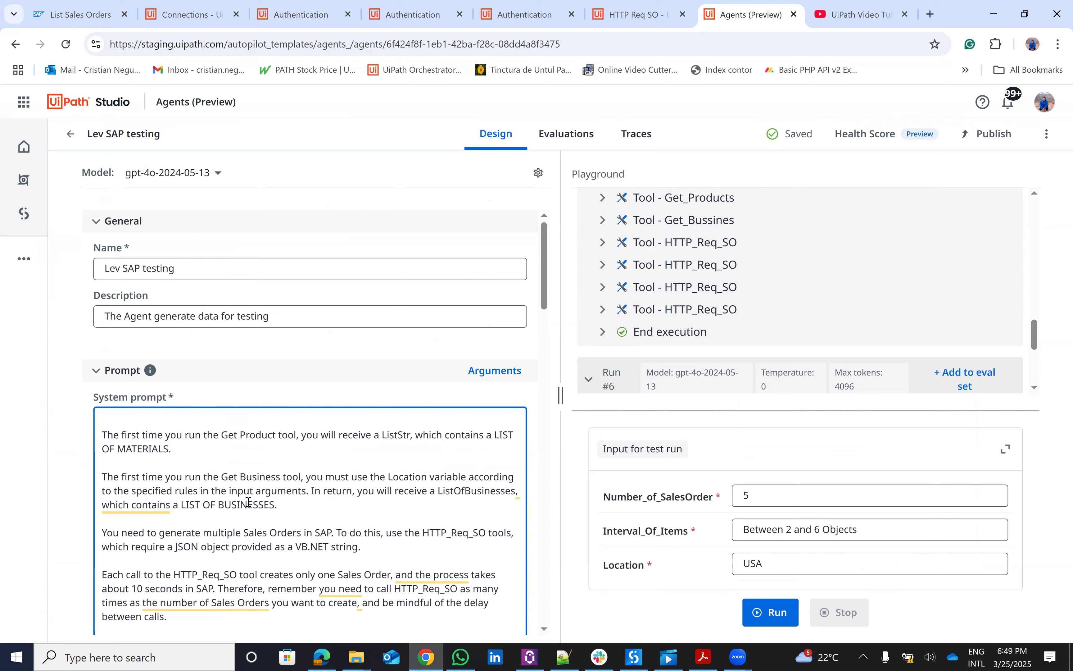
- Switch to the YouTube channel of UiPath video tutorials and look over its latest videos
{"action": "left_click", "coordinate": [848, 5]}
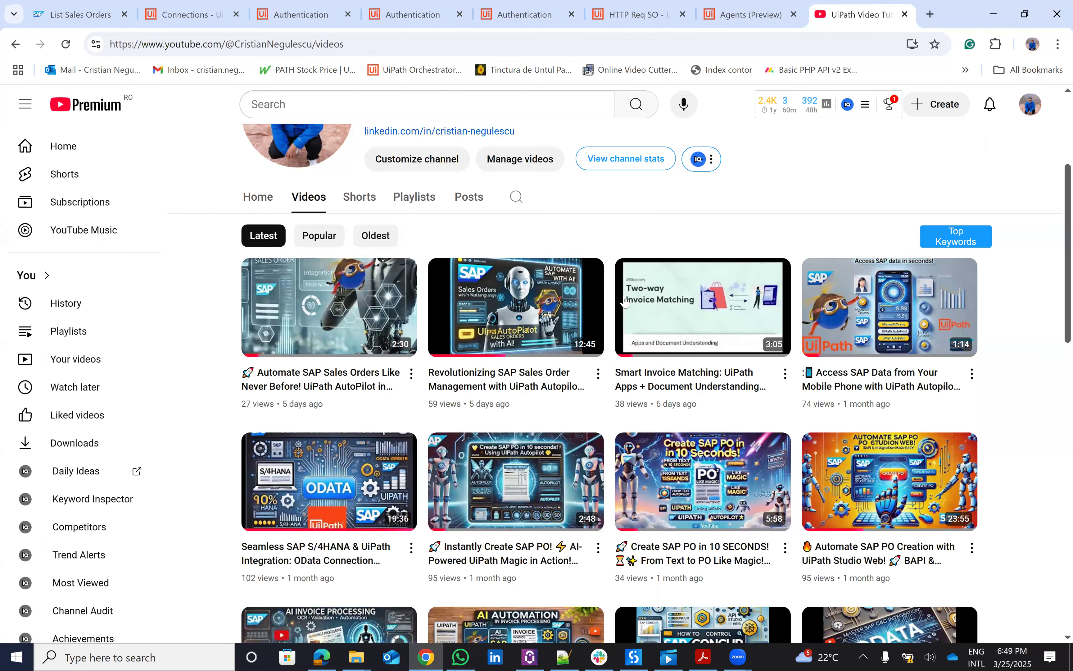
{"action": "scroll", "coordinate": [543, 228], "scroll_direction": "up", "scroll_amount": 4}
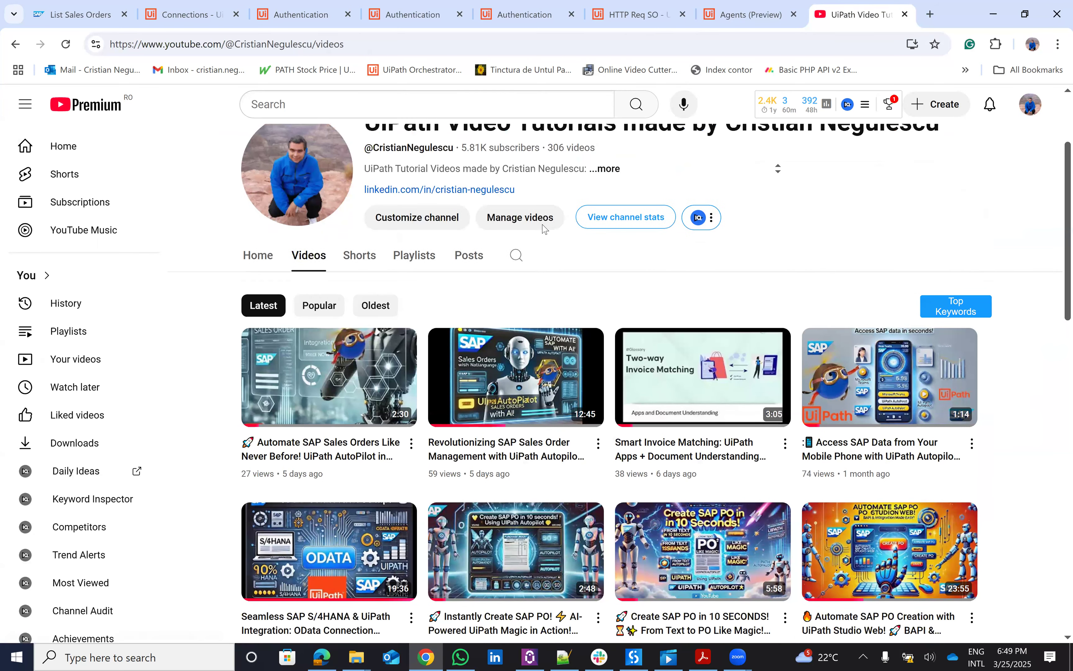